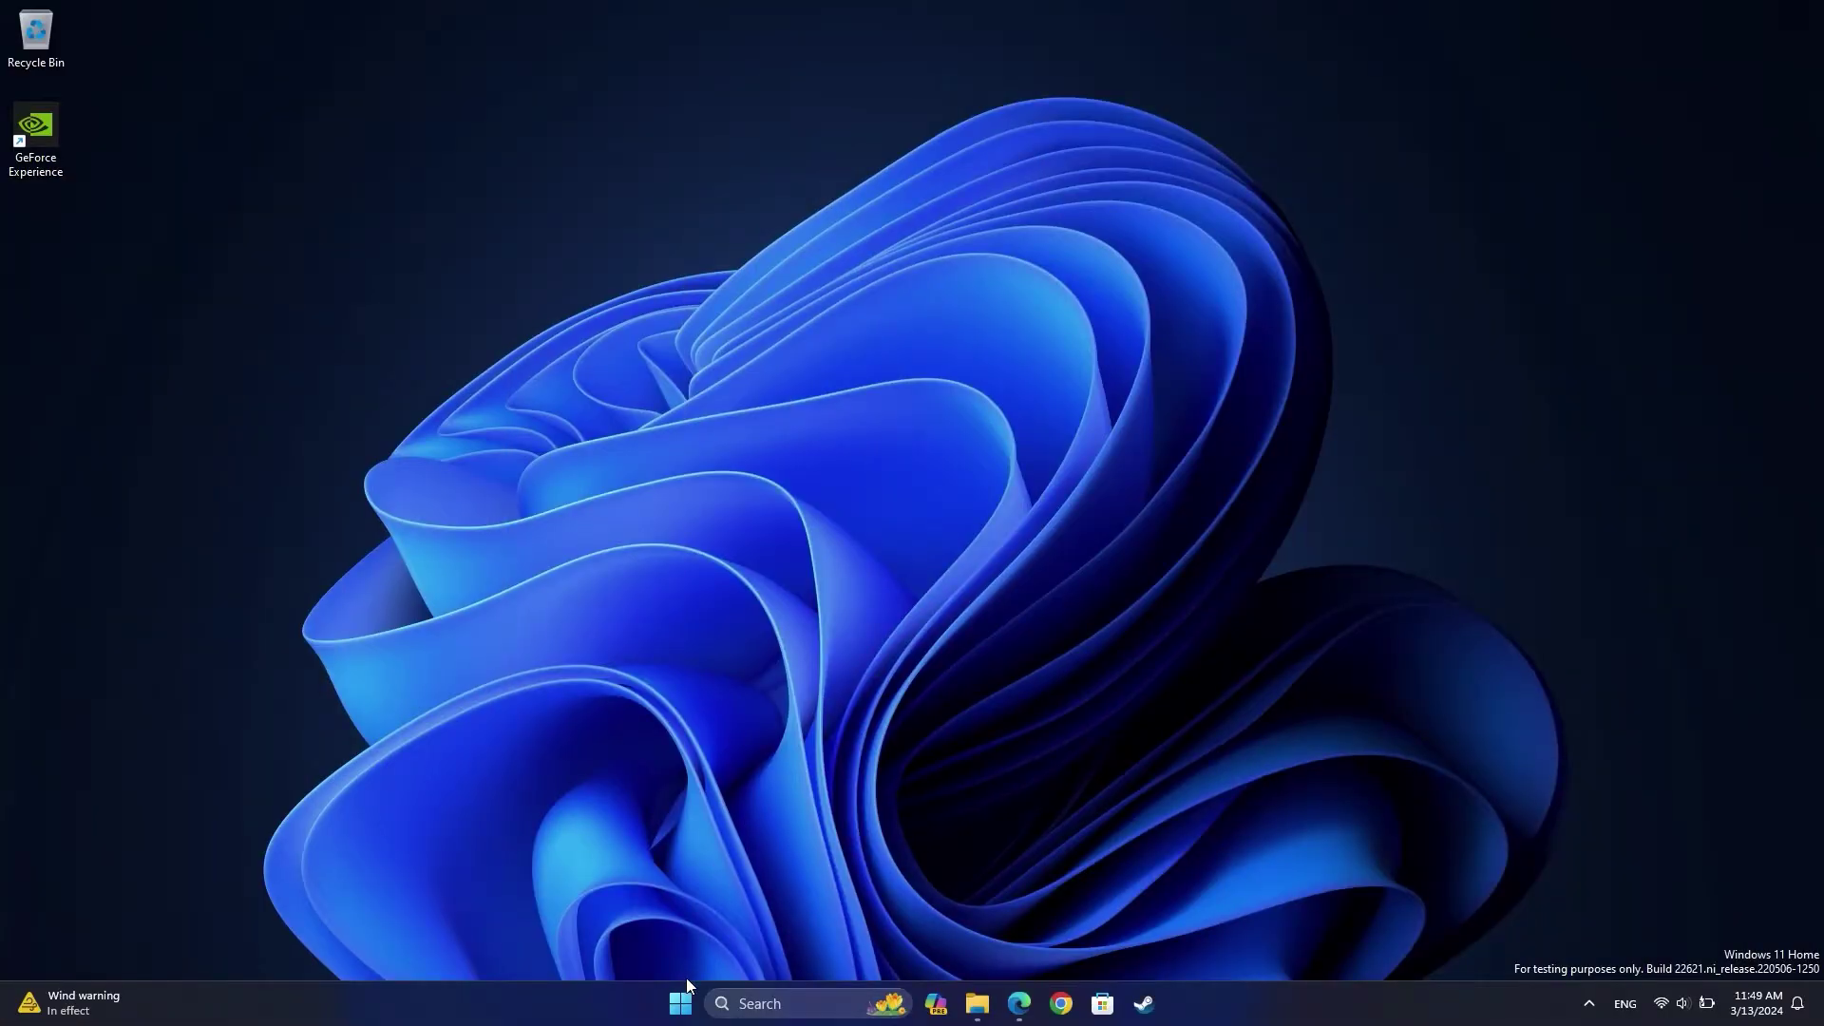
- Search Start for 'add or remove programs' to open the Installed apps list in Settings
left_click(681, 1004)
type("add")
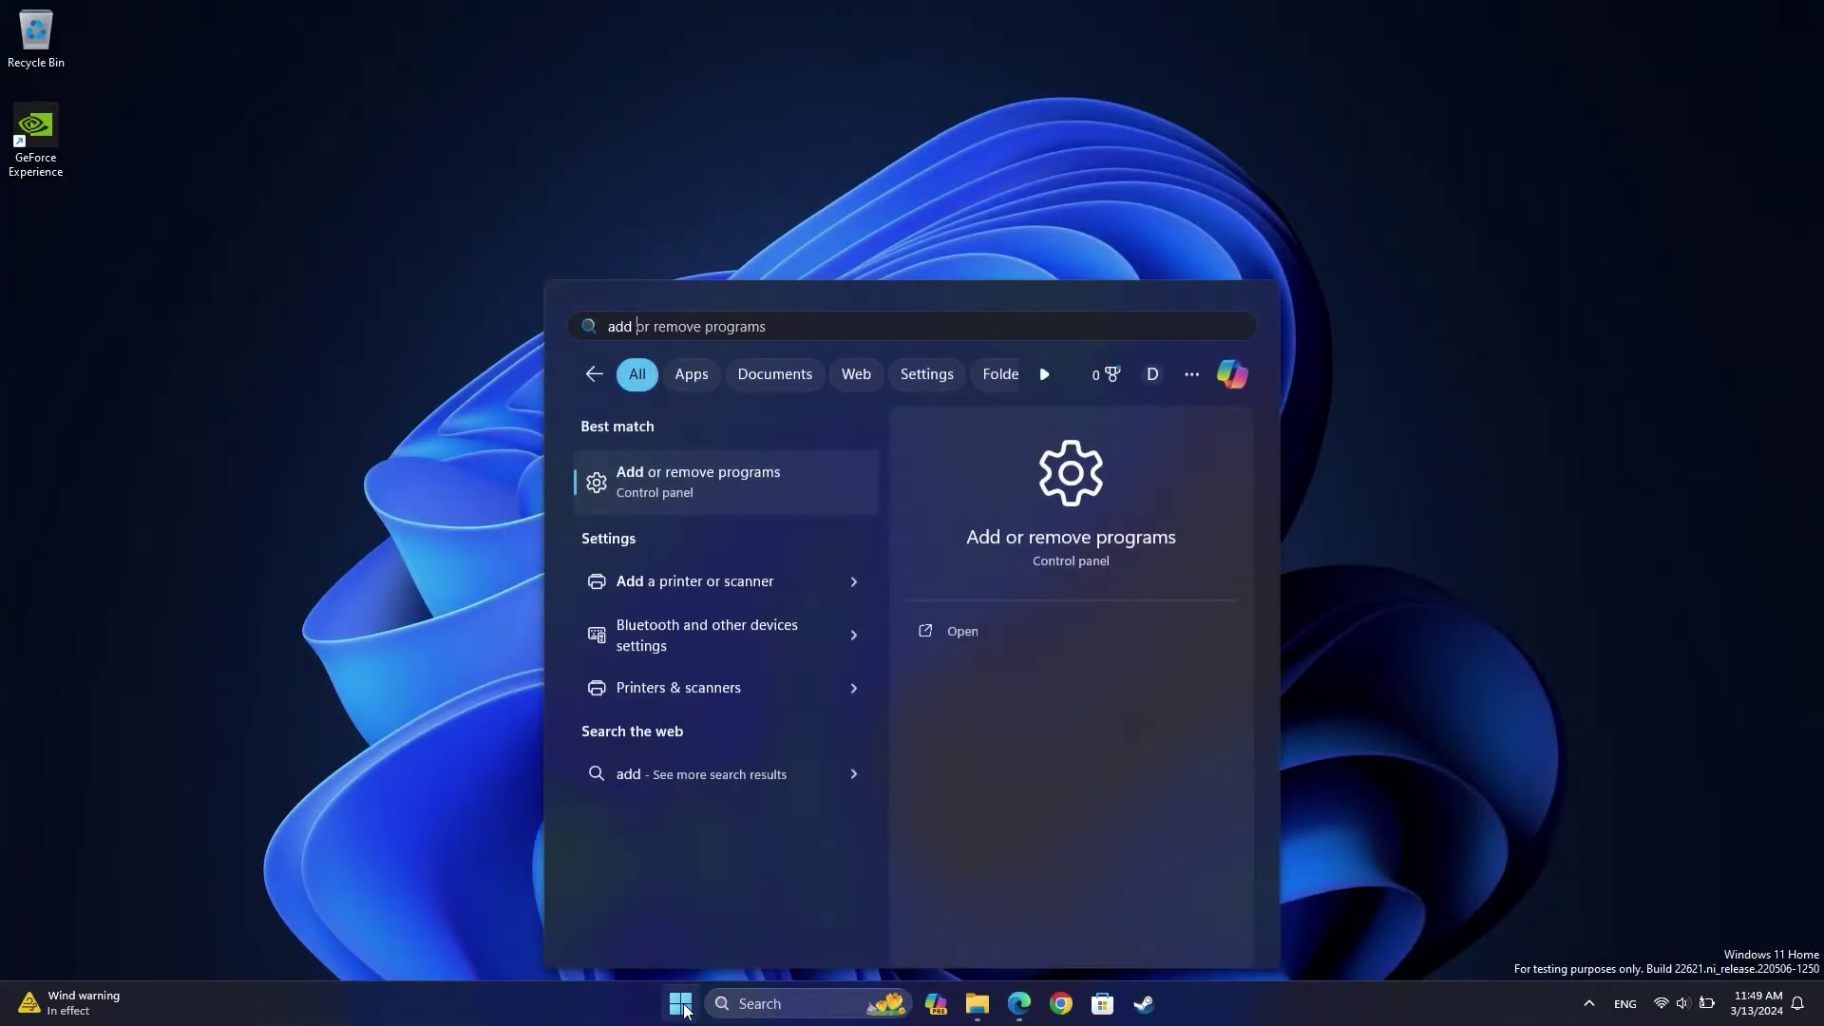
type(" or remove pr")
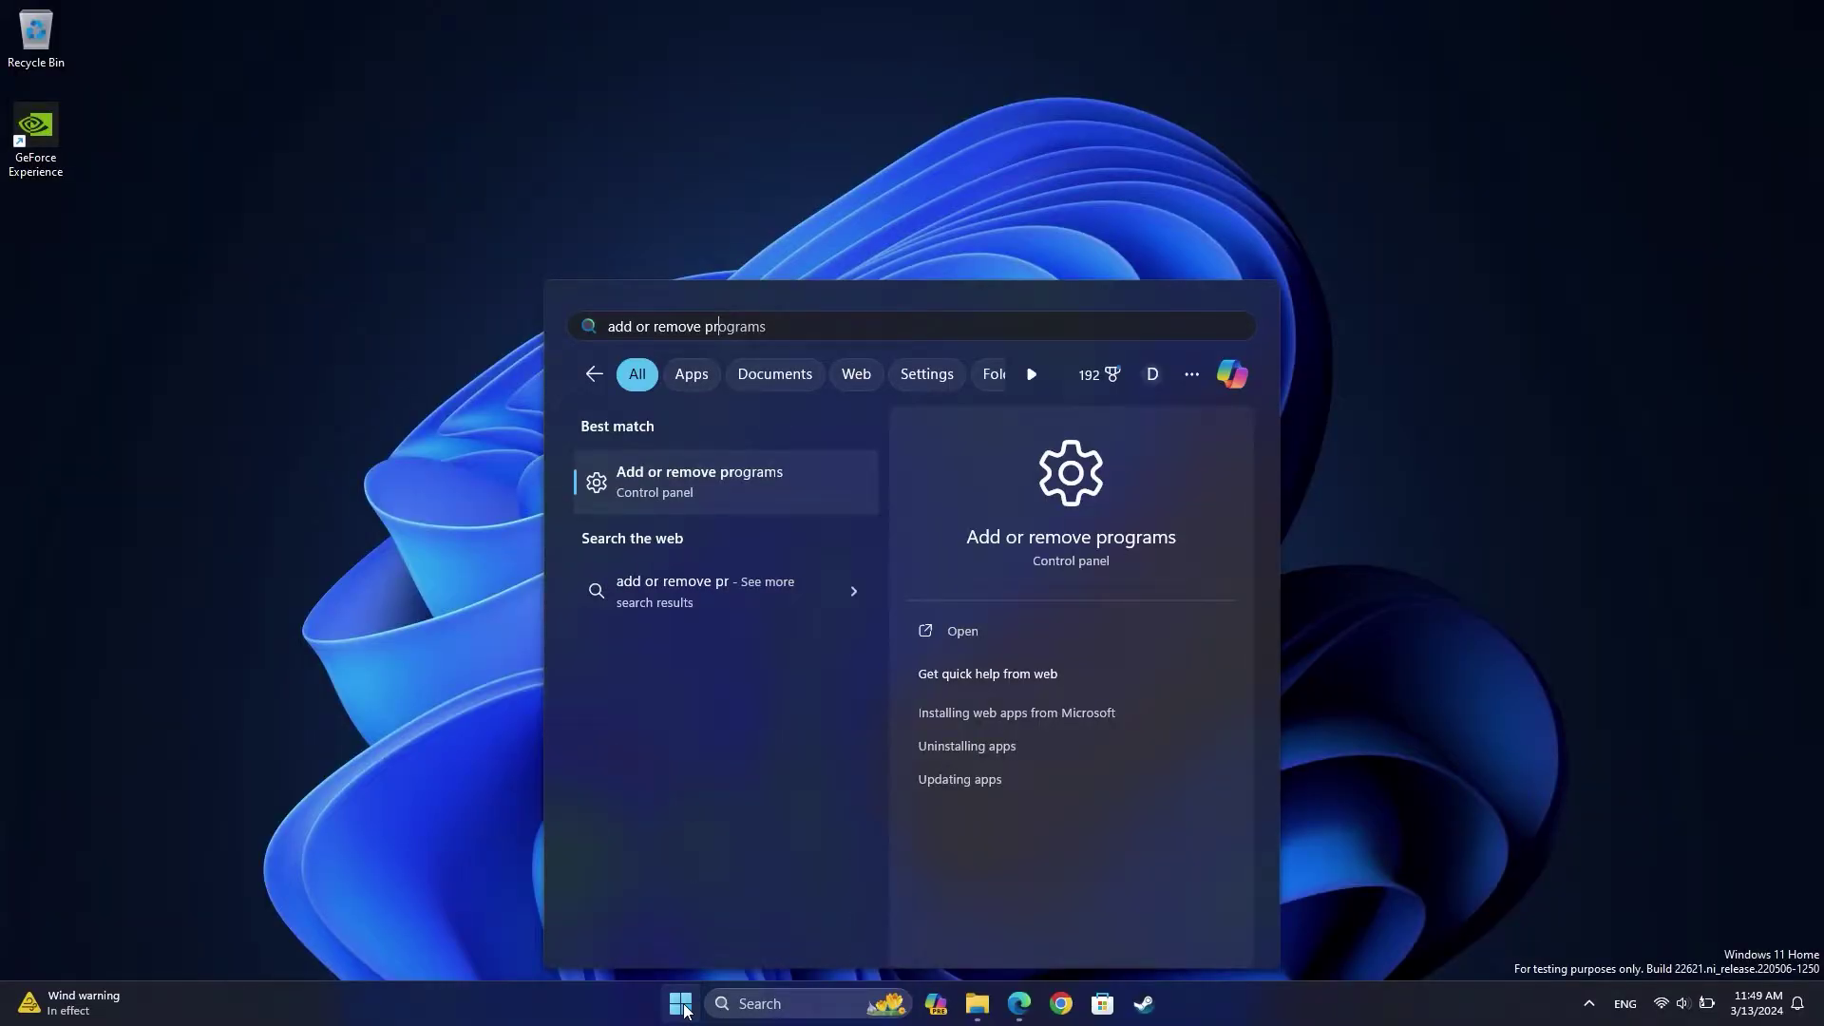
type("ograms")
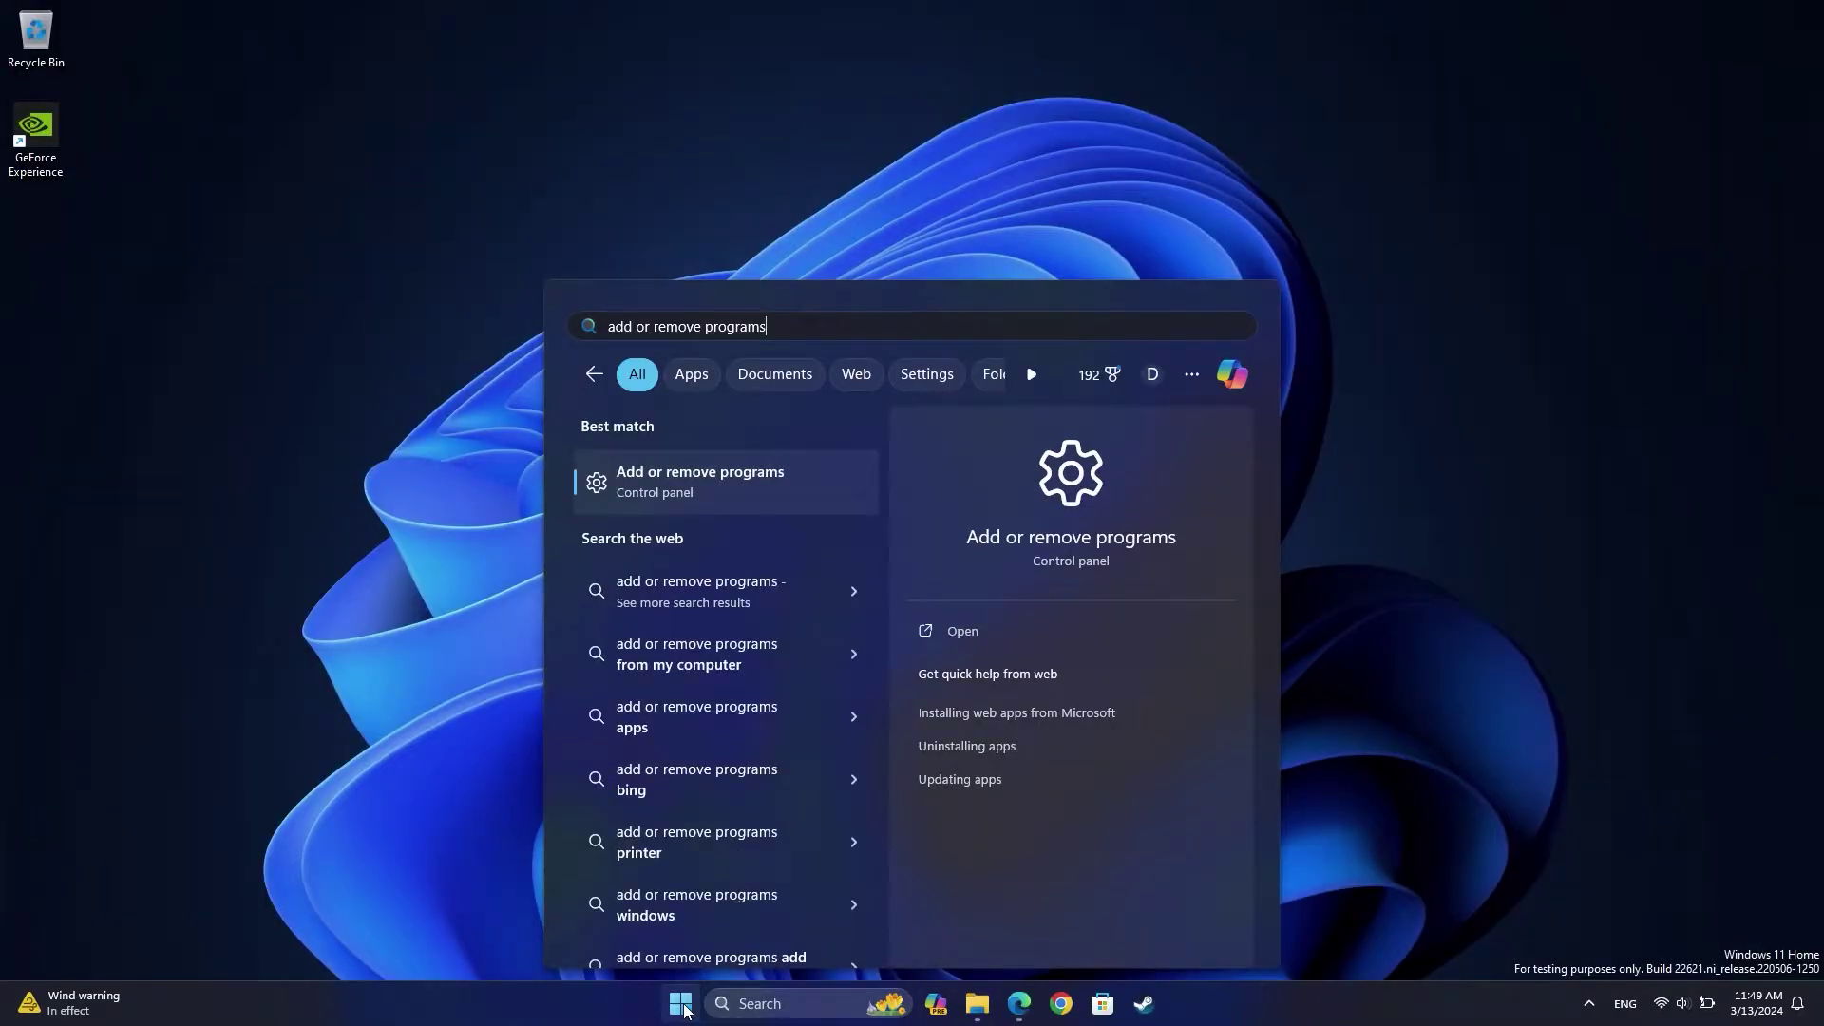
key("Return")
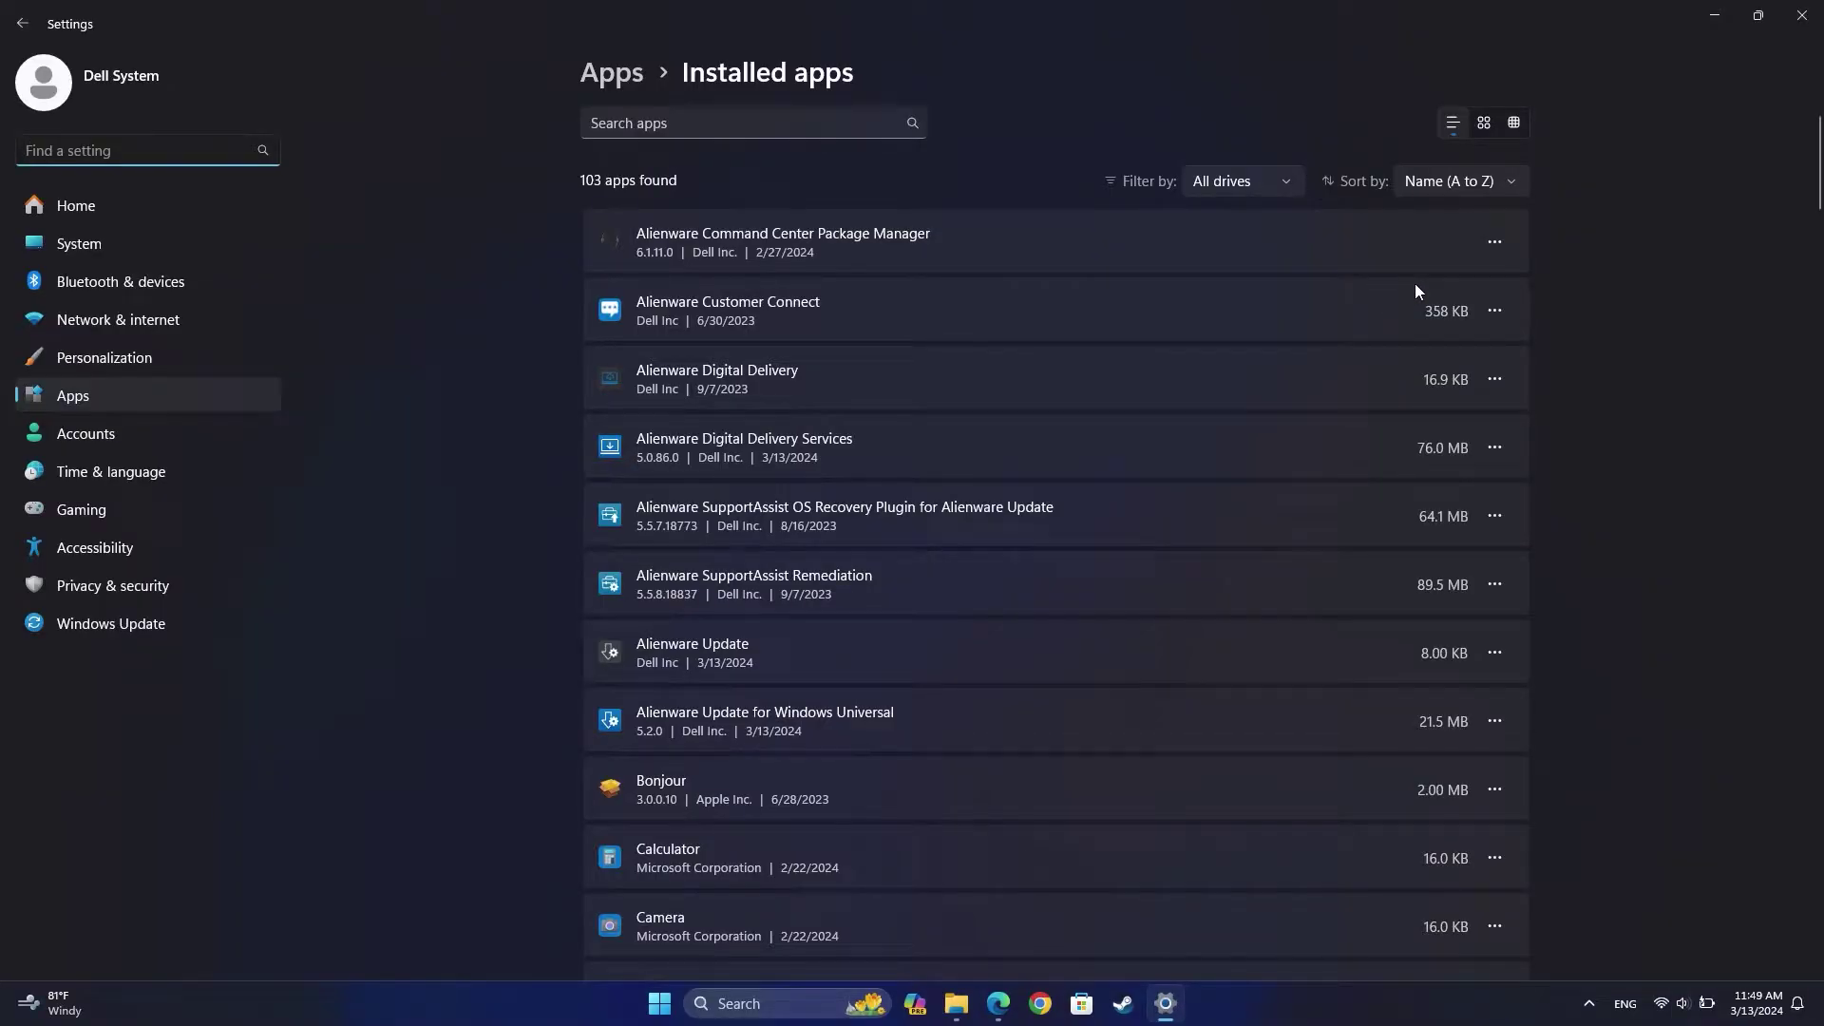
- Uninstall Alienware Command Center Package Manager from its '...' menu and confirm the flyout
left_click(1494, 242)
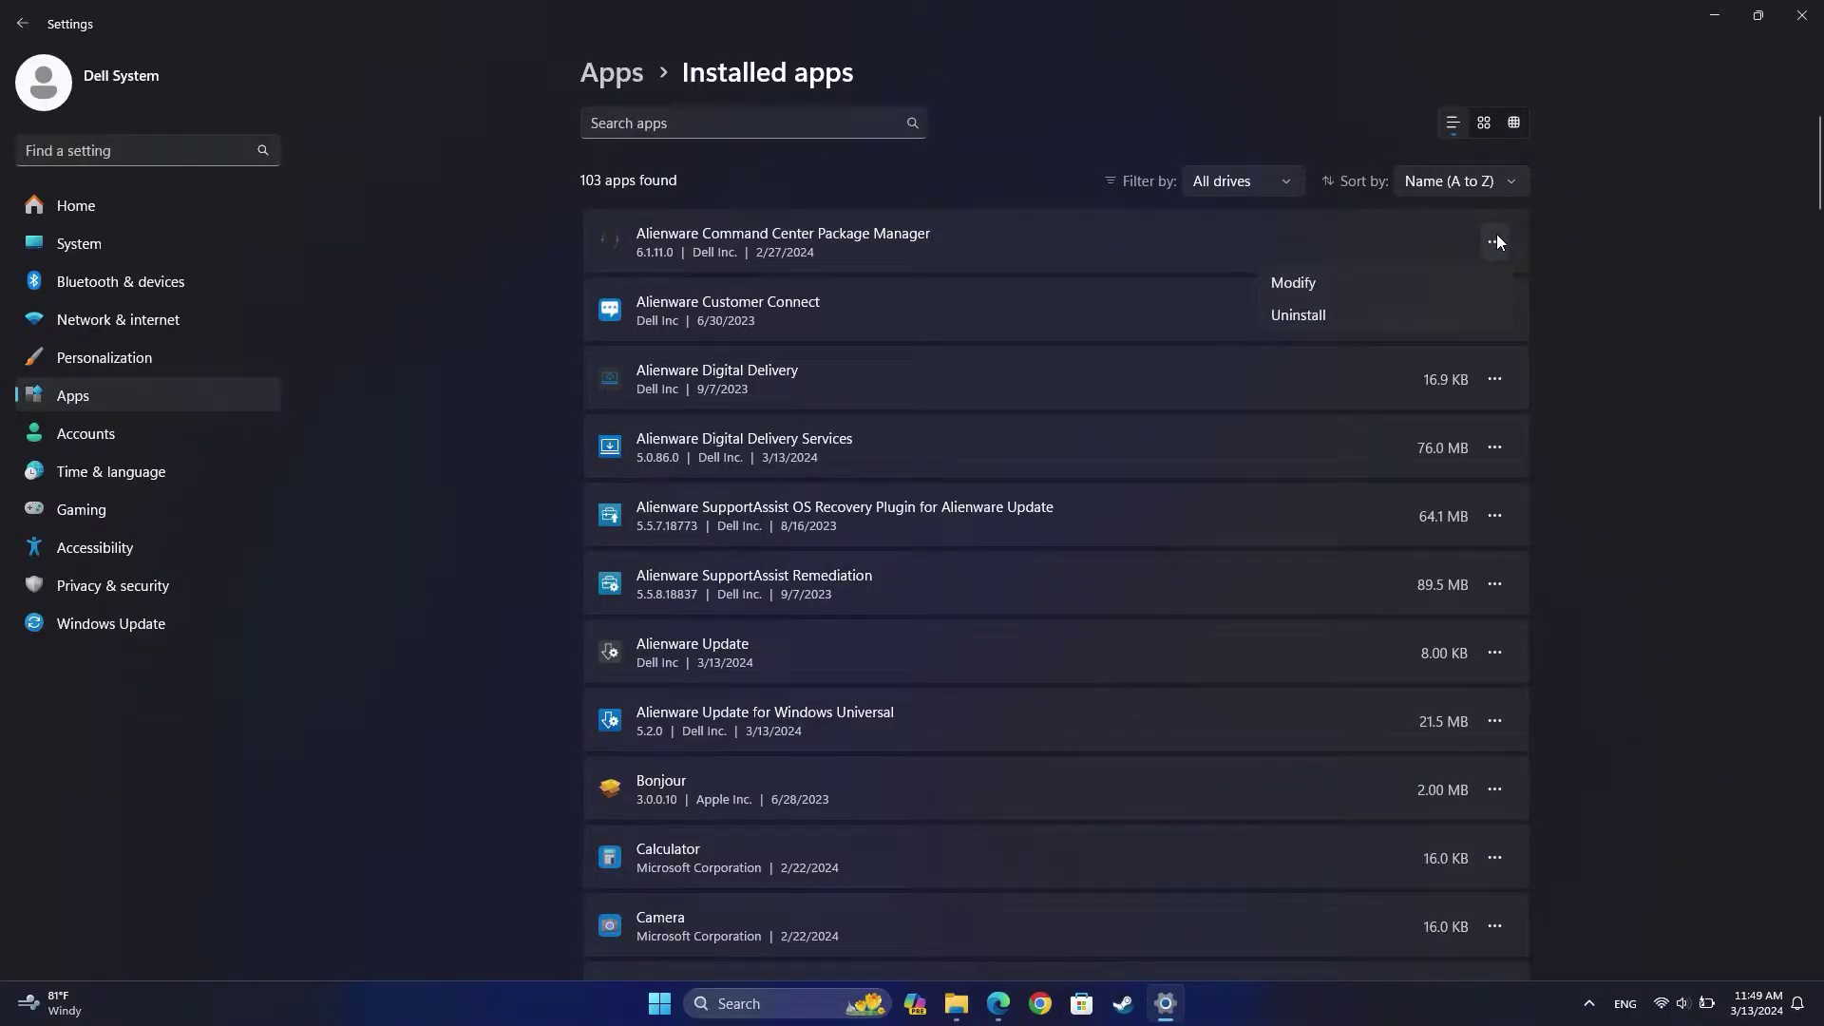
left_click(1320, 316)
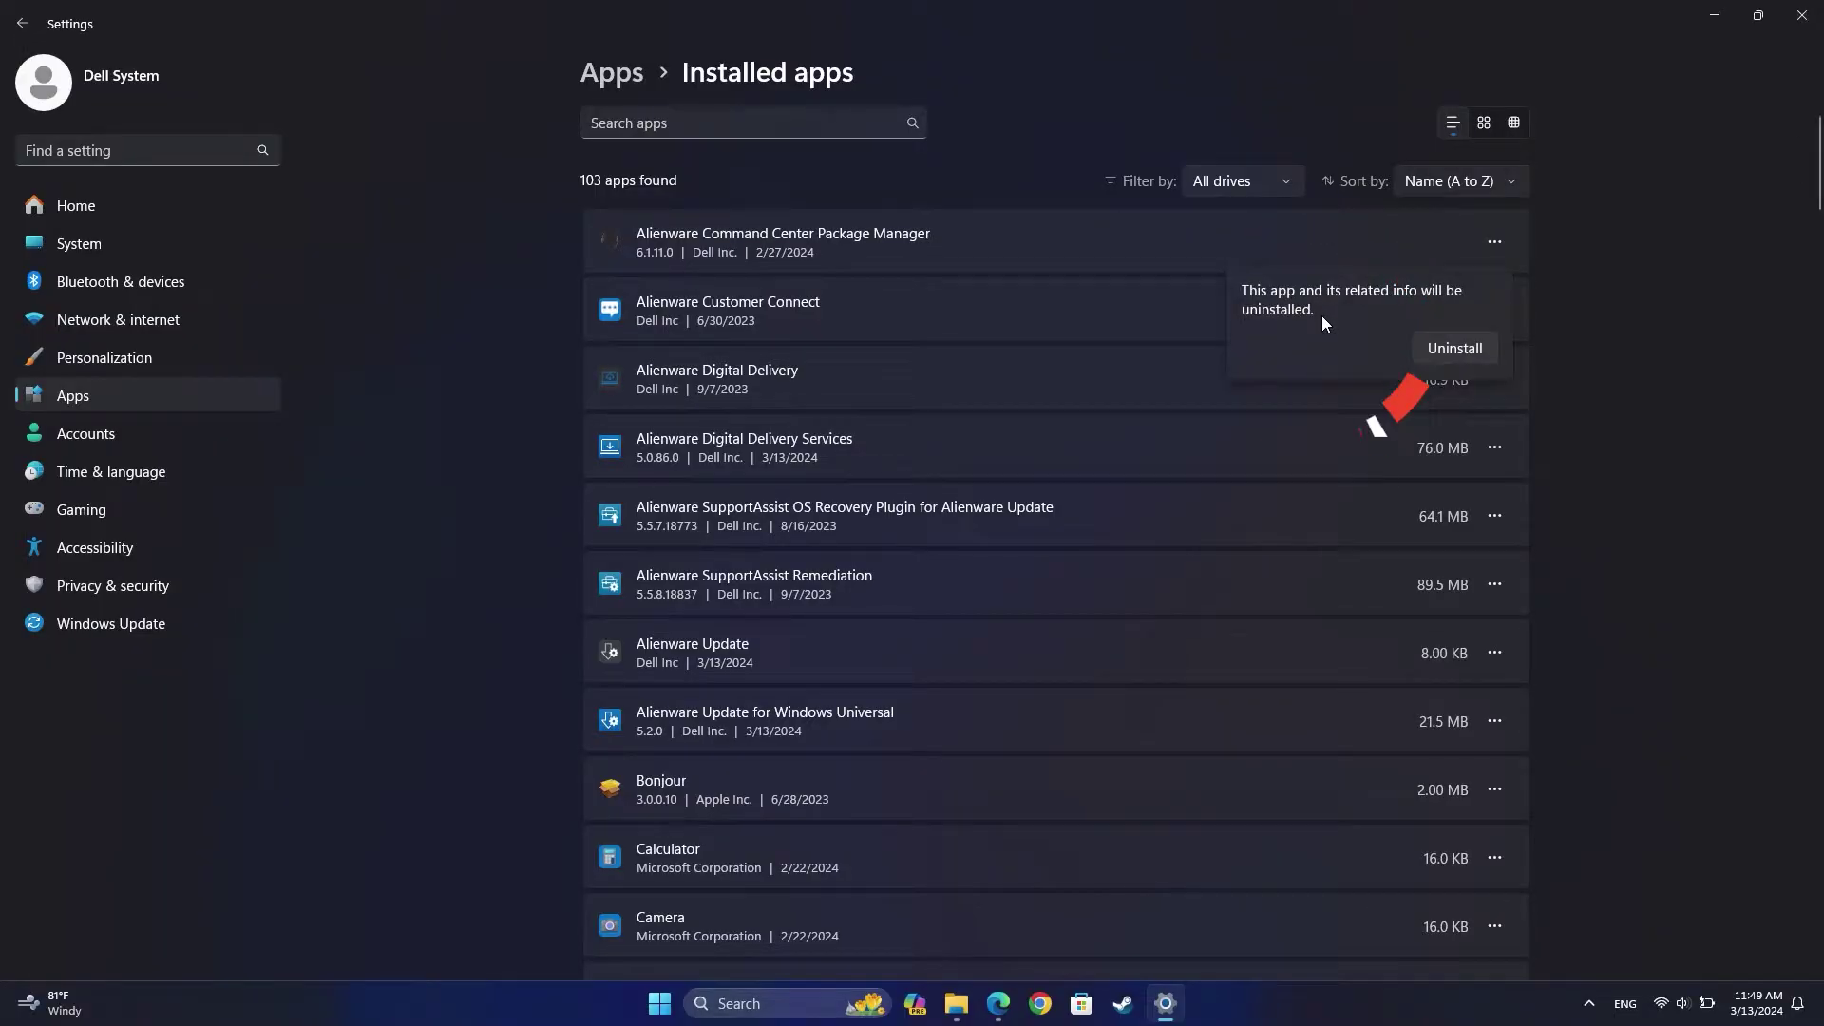
left_click(1444, 347)
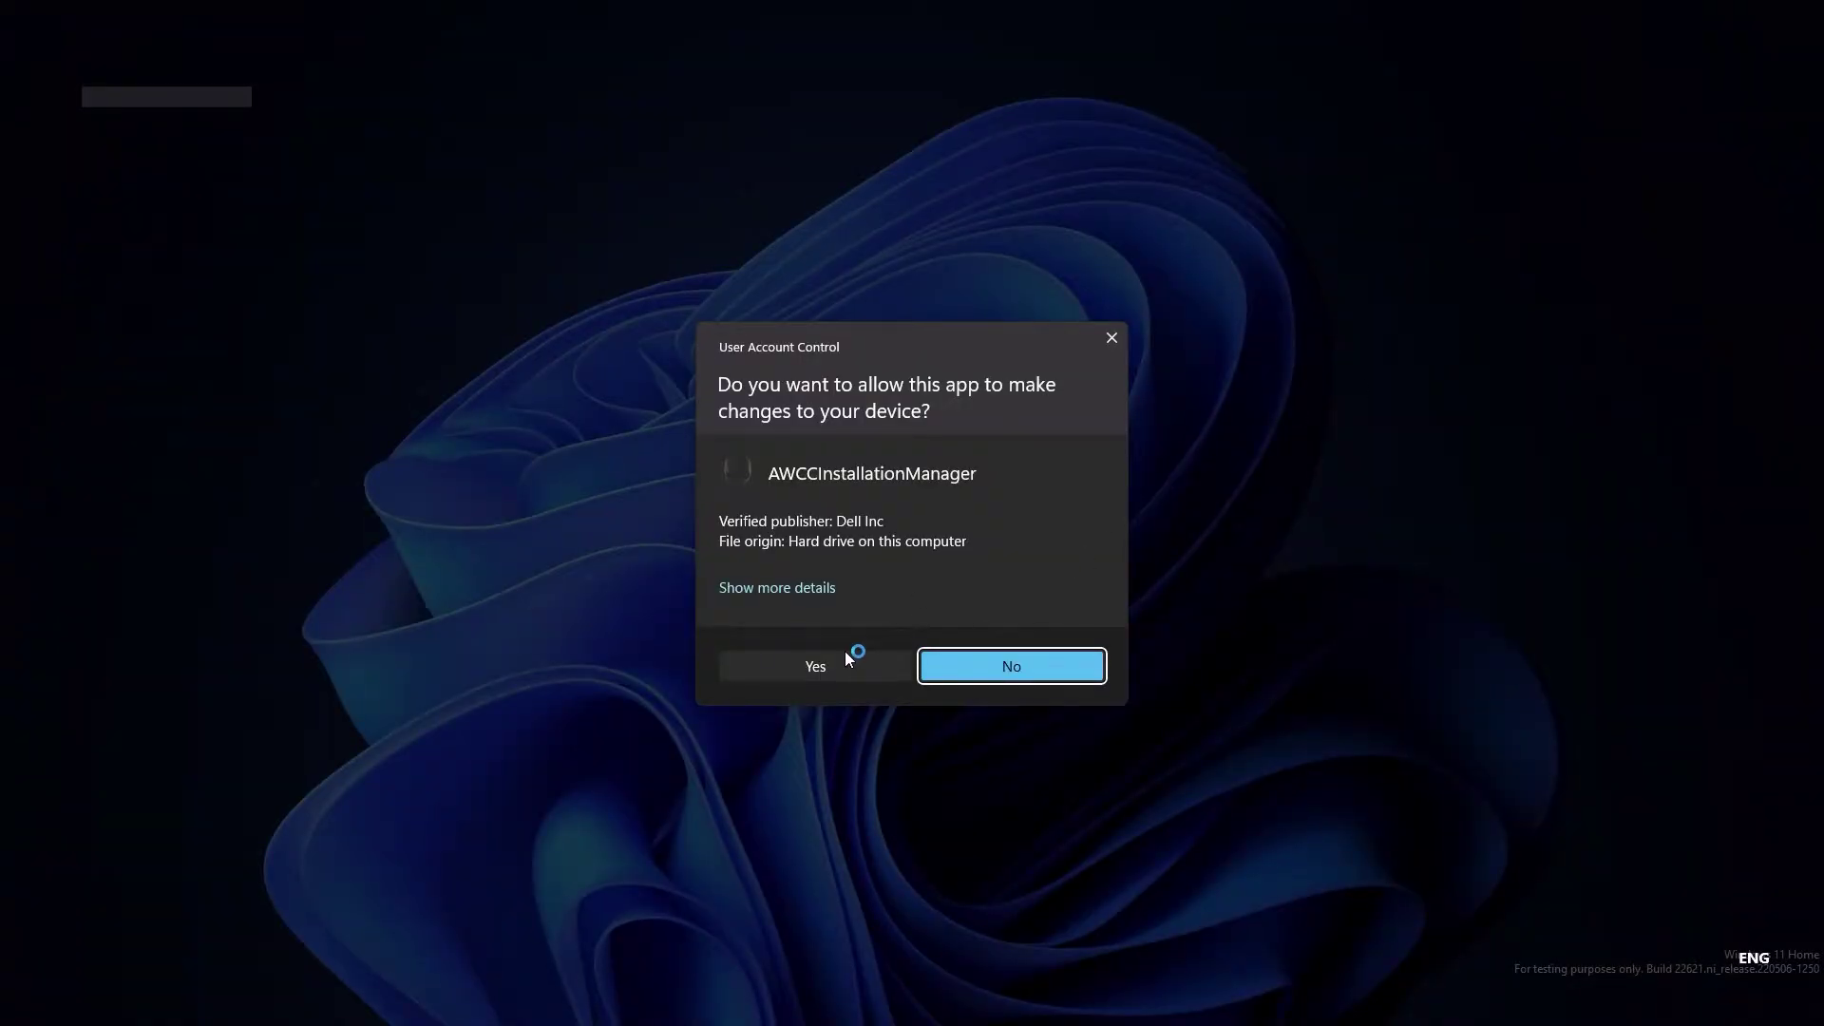
- Approve the UAC prompt and confirm Uninstall in the Alienware Command Center uninstaller
left_click(841, 665)
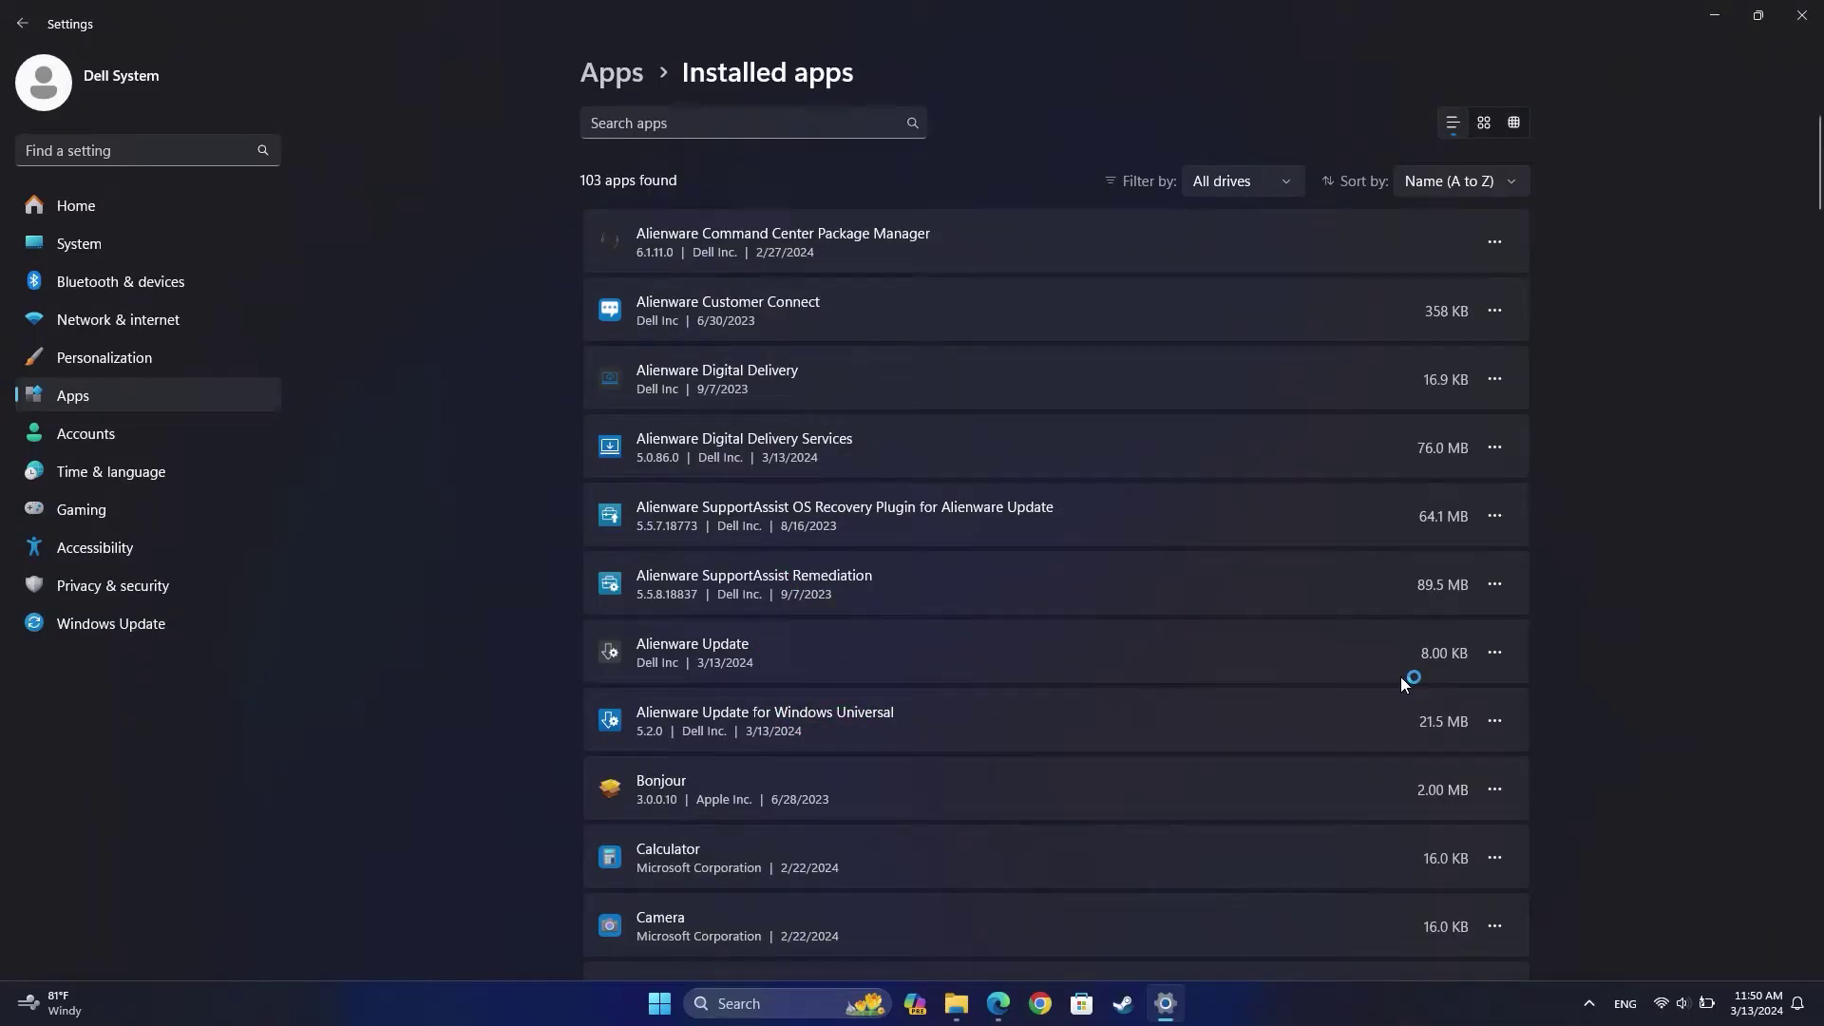
scroll(1660, 678, "down", 2)
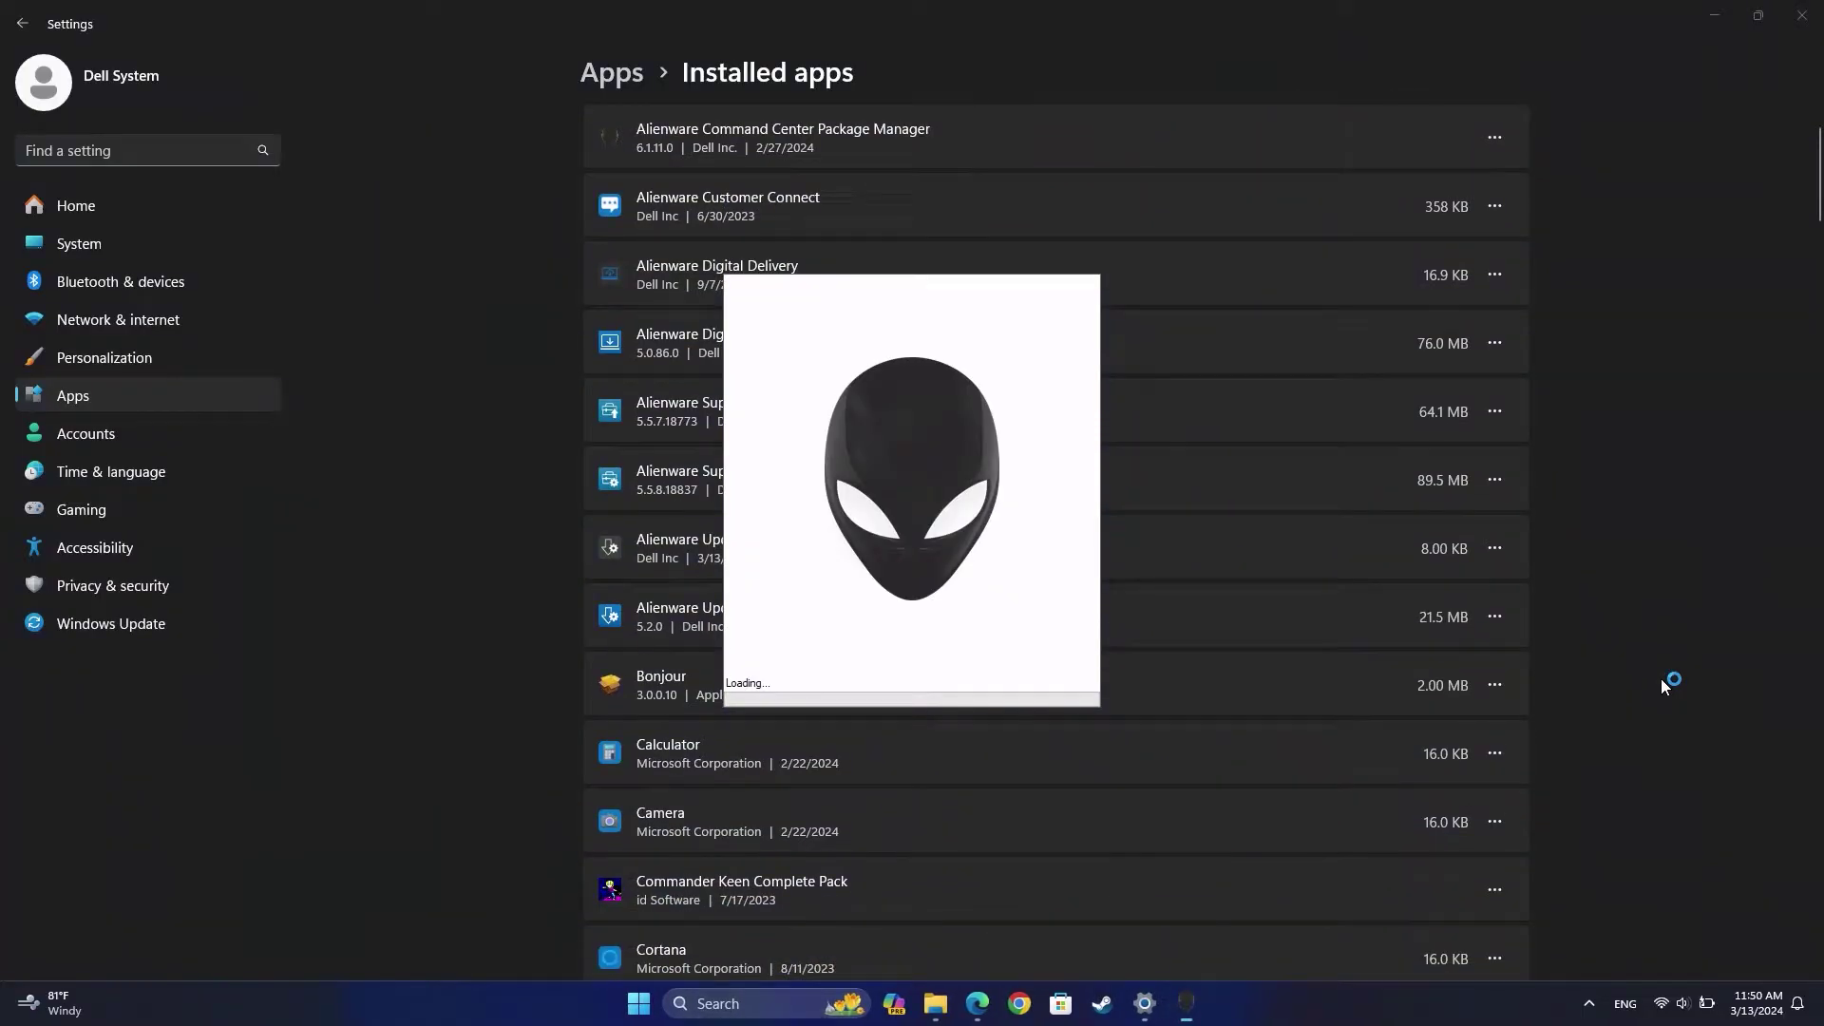
left_click(1716, 14)
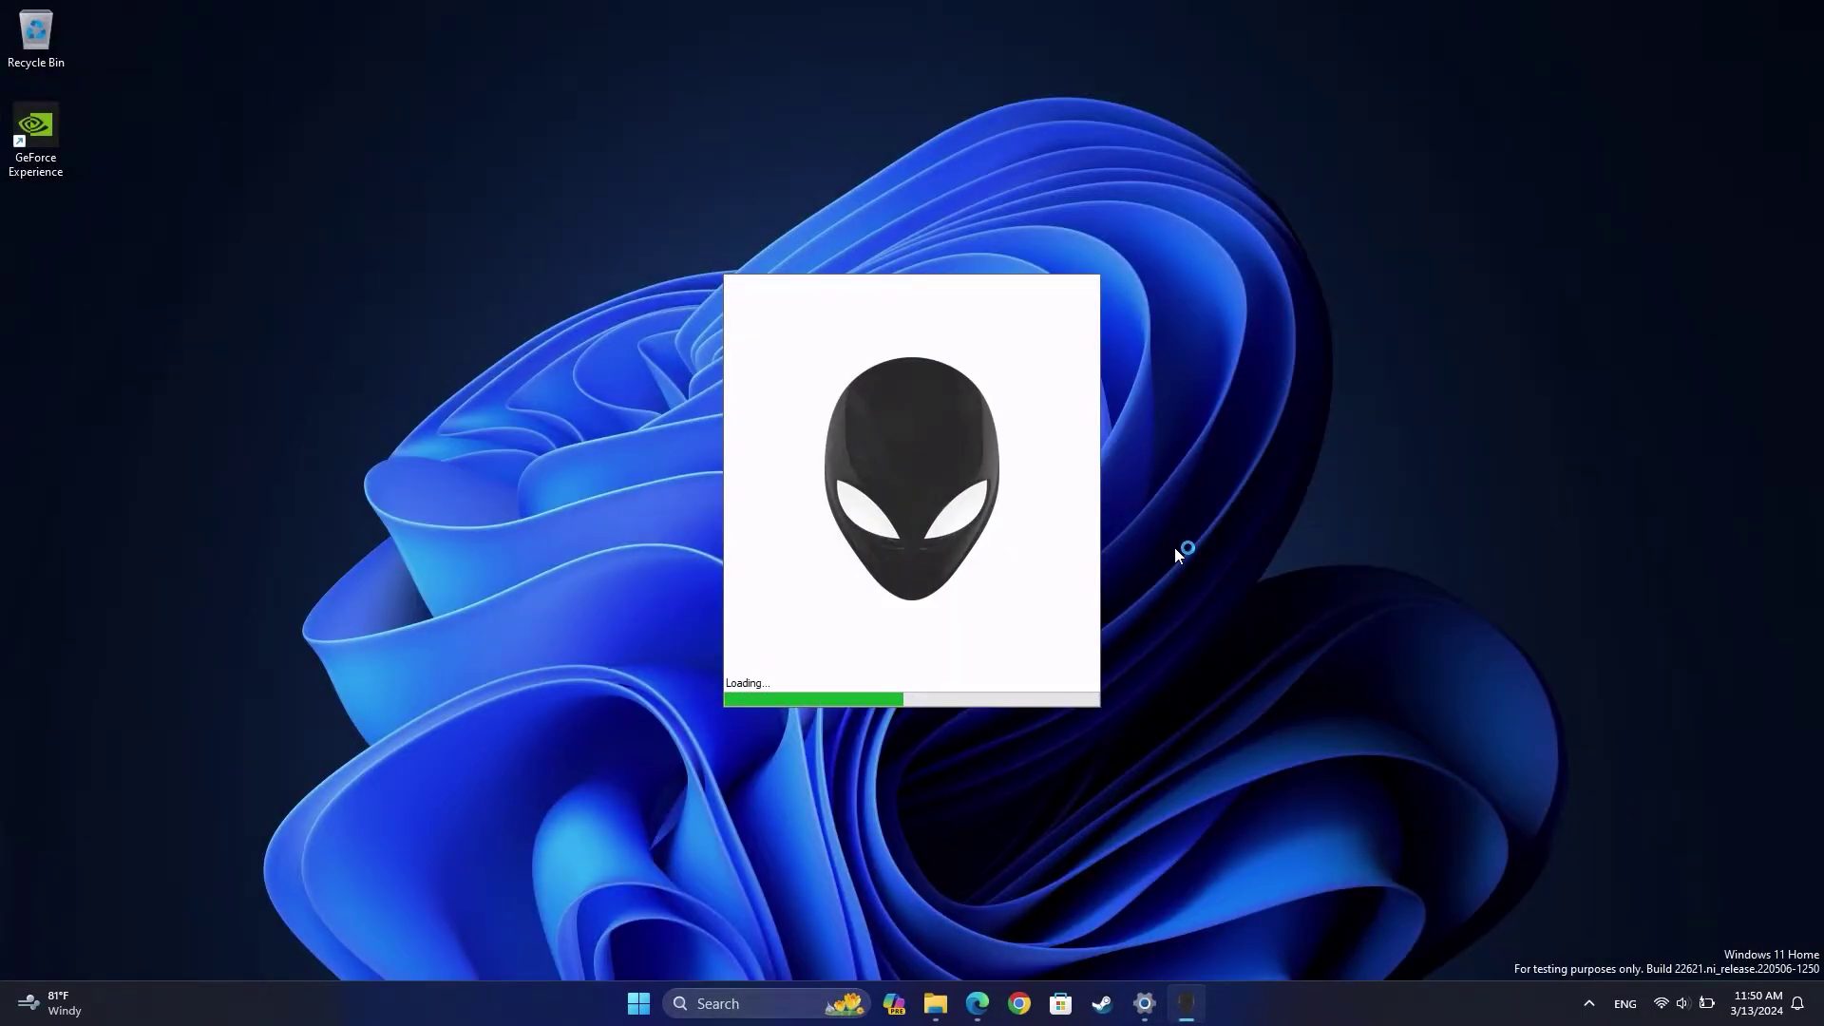
left_click(1005, 714)
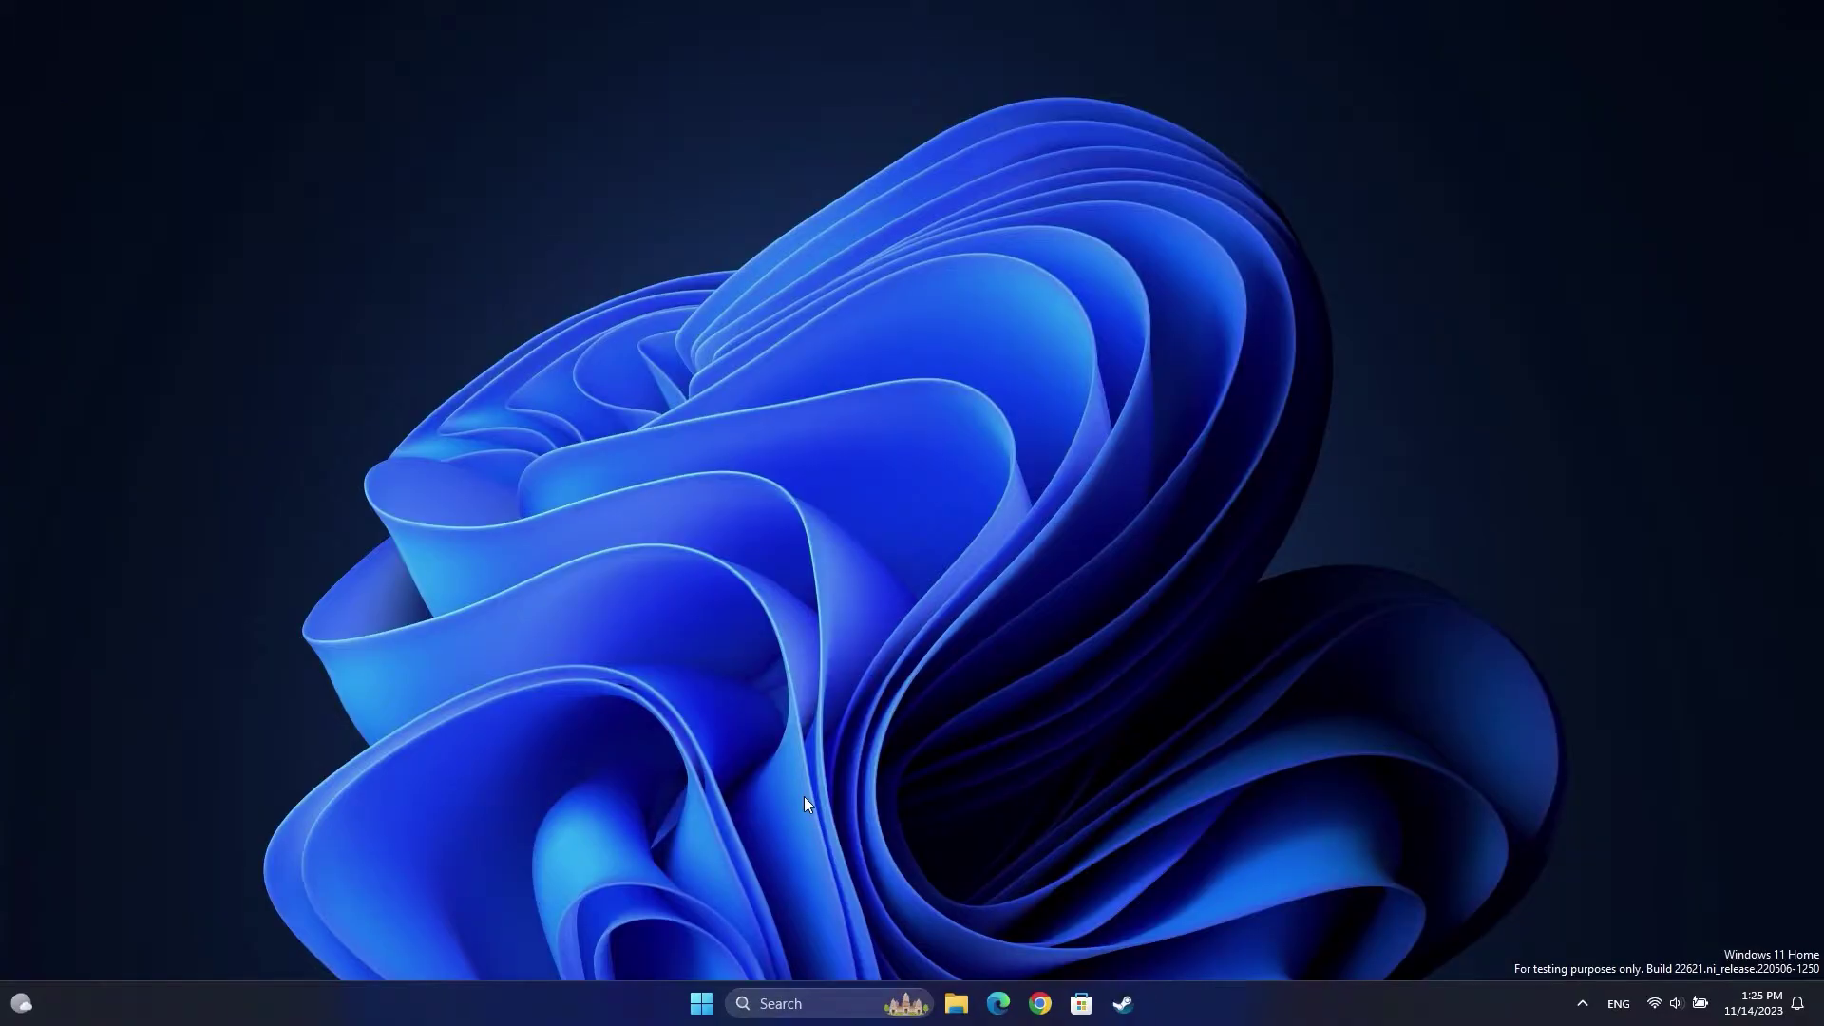
- Open File Explorer and go to %appdata% through the address bar
left_click(956, 1002)
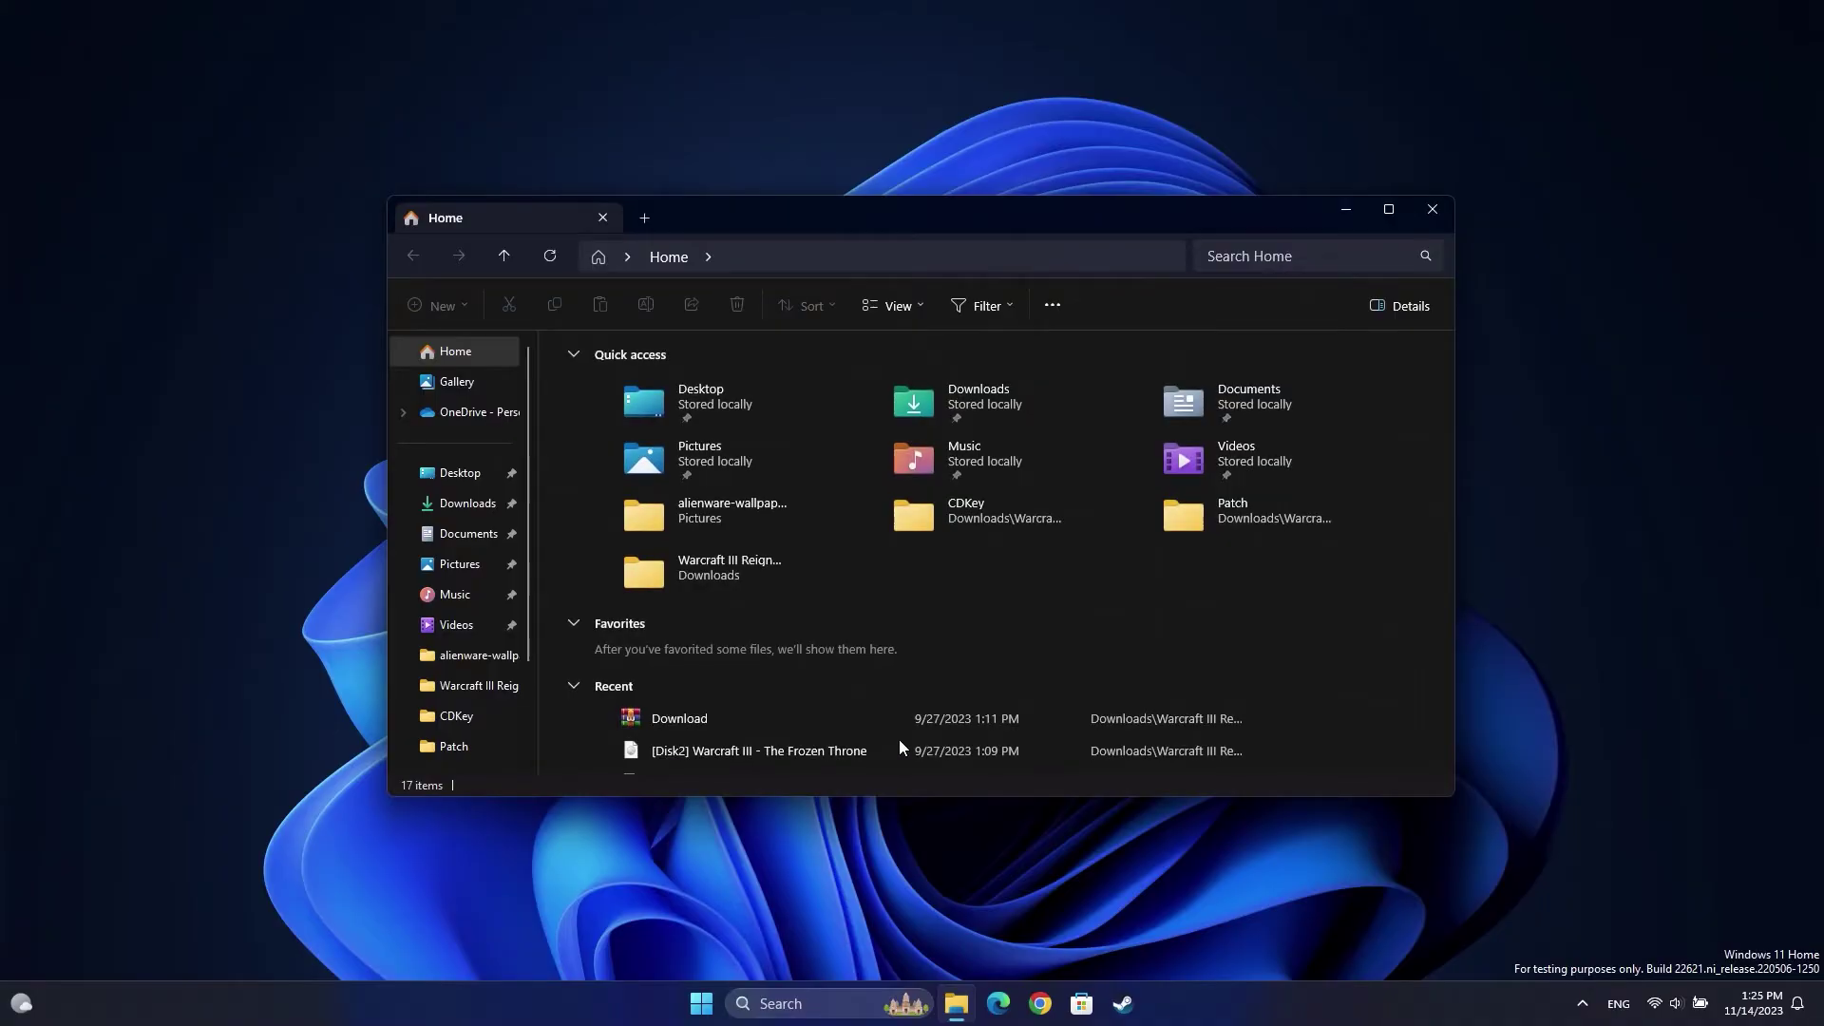
left_click(773, 243)
type("%")
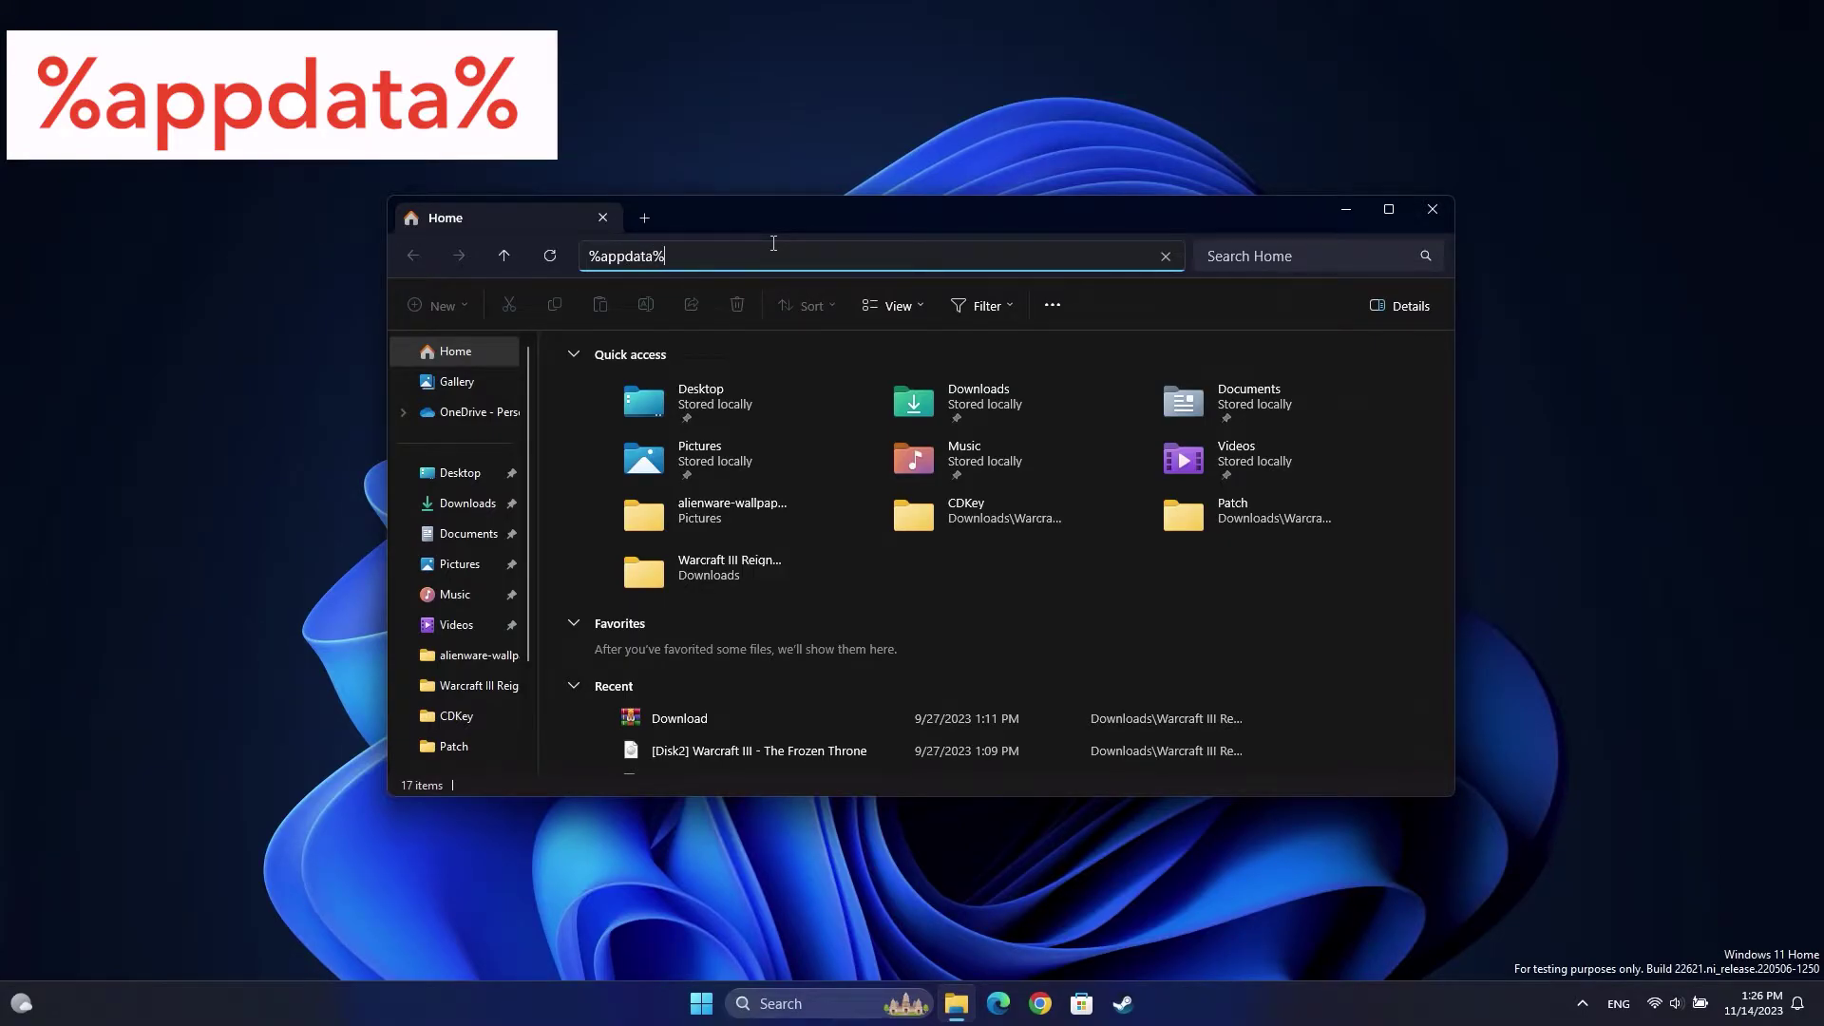
type("appdata%")
key("Return")
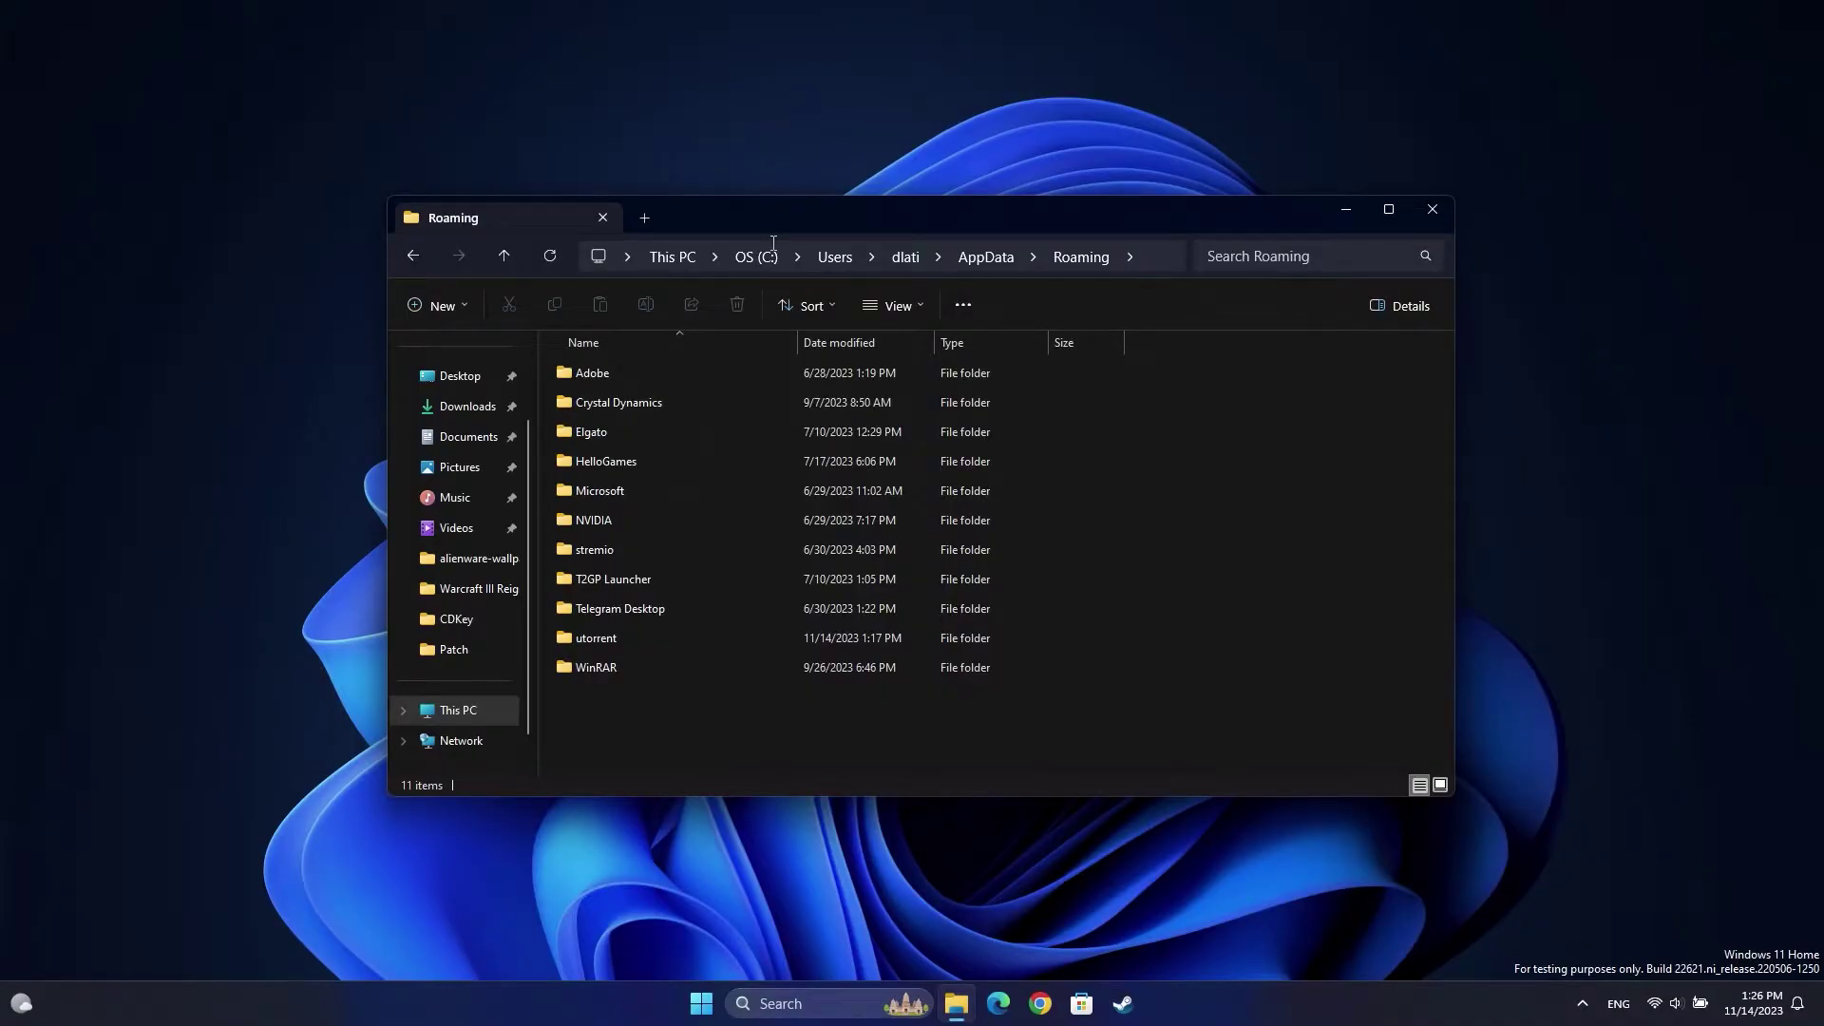
- Navigate File Explorer's address bar to the %programdata% folder
left_click(1148, 263)
type("%programdata%")
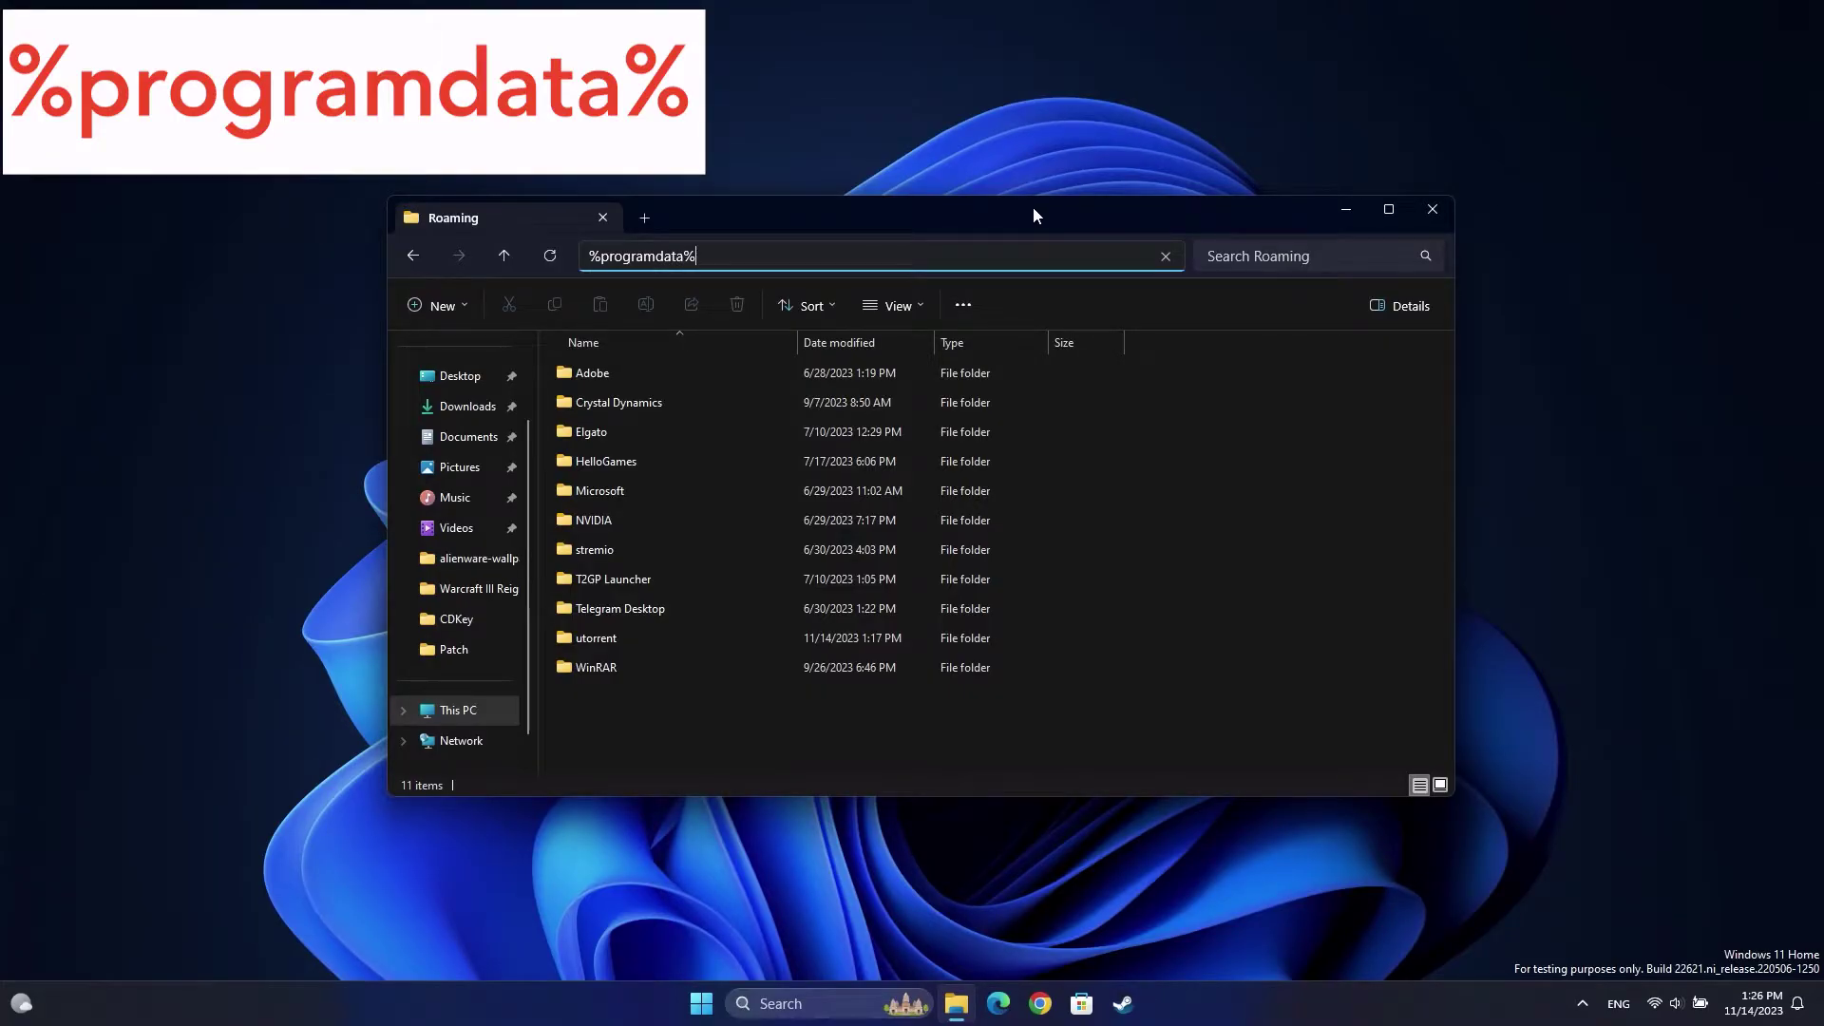
key("Return")
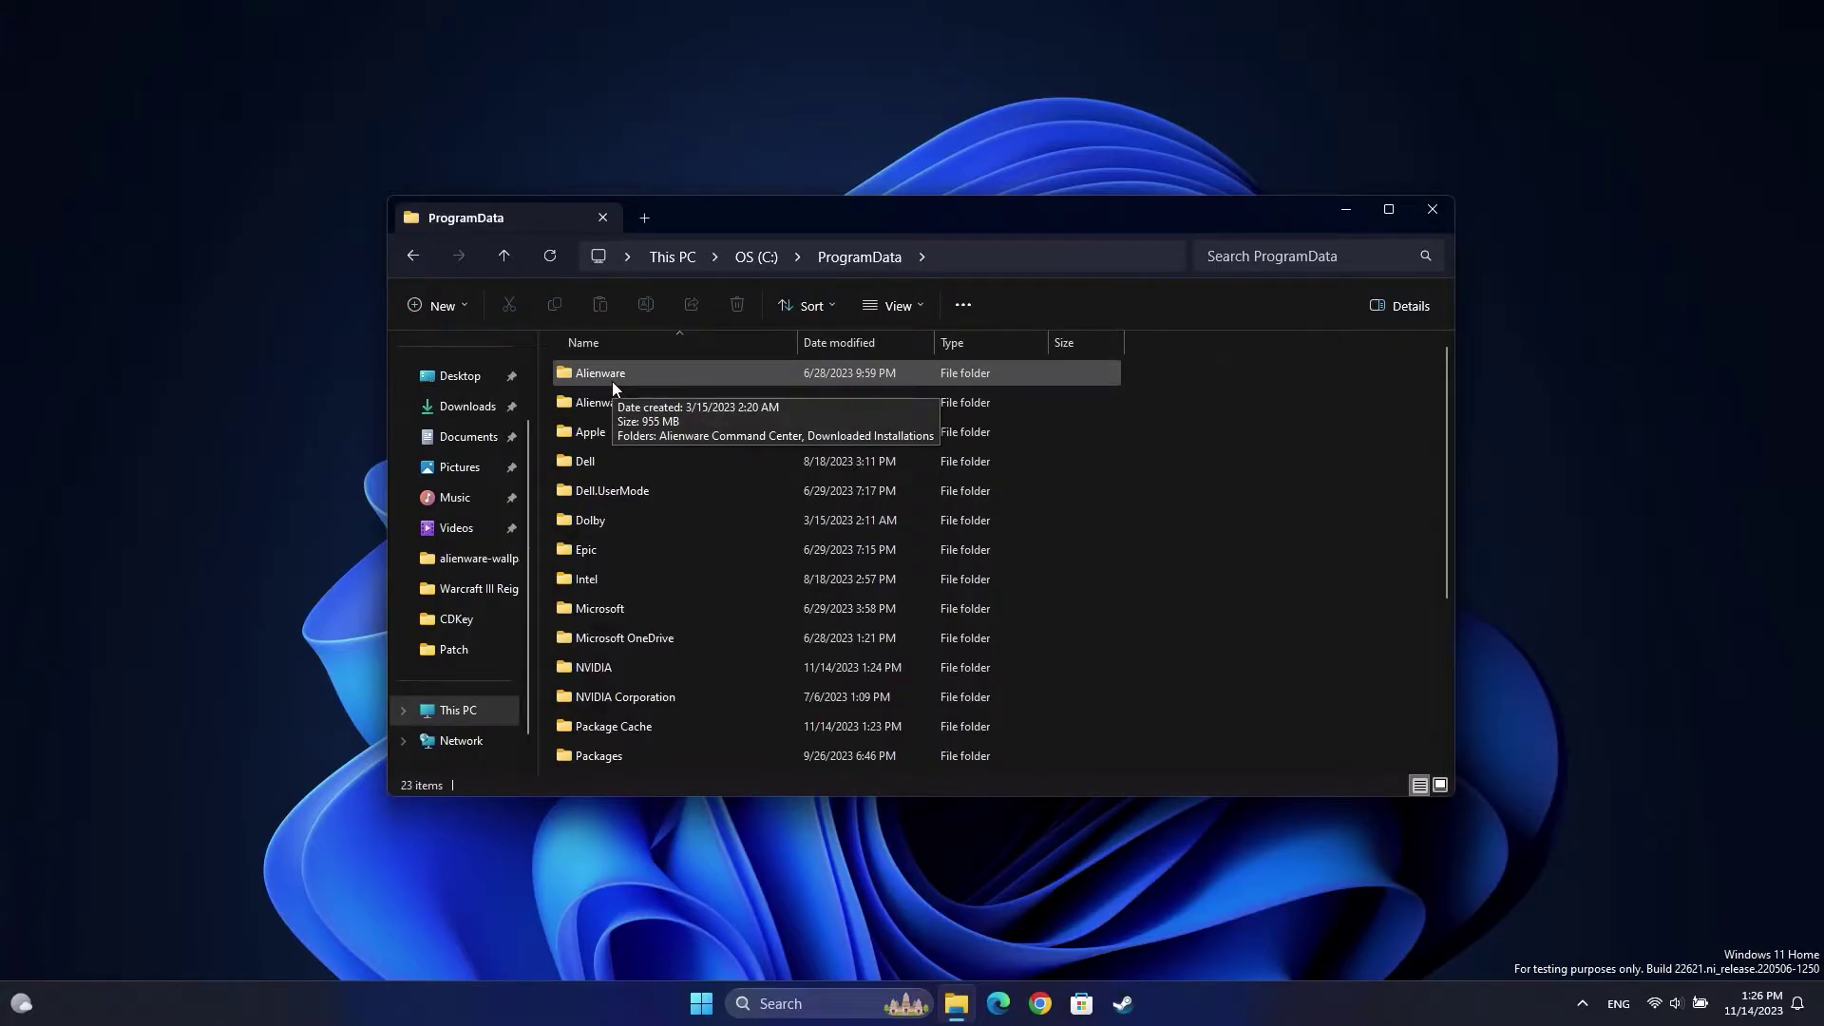
- Delete the Alienware and Alienware Command Center folders, granting permission for all
left_click(614, 380)
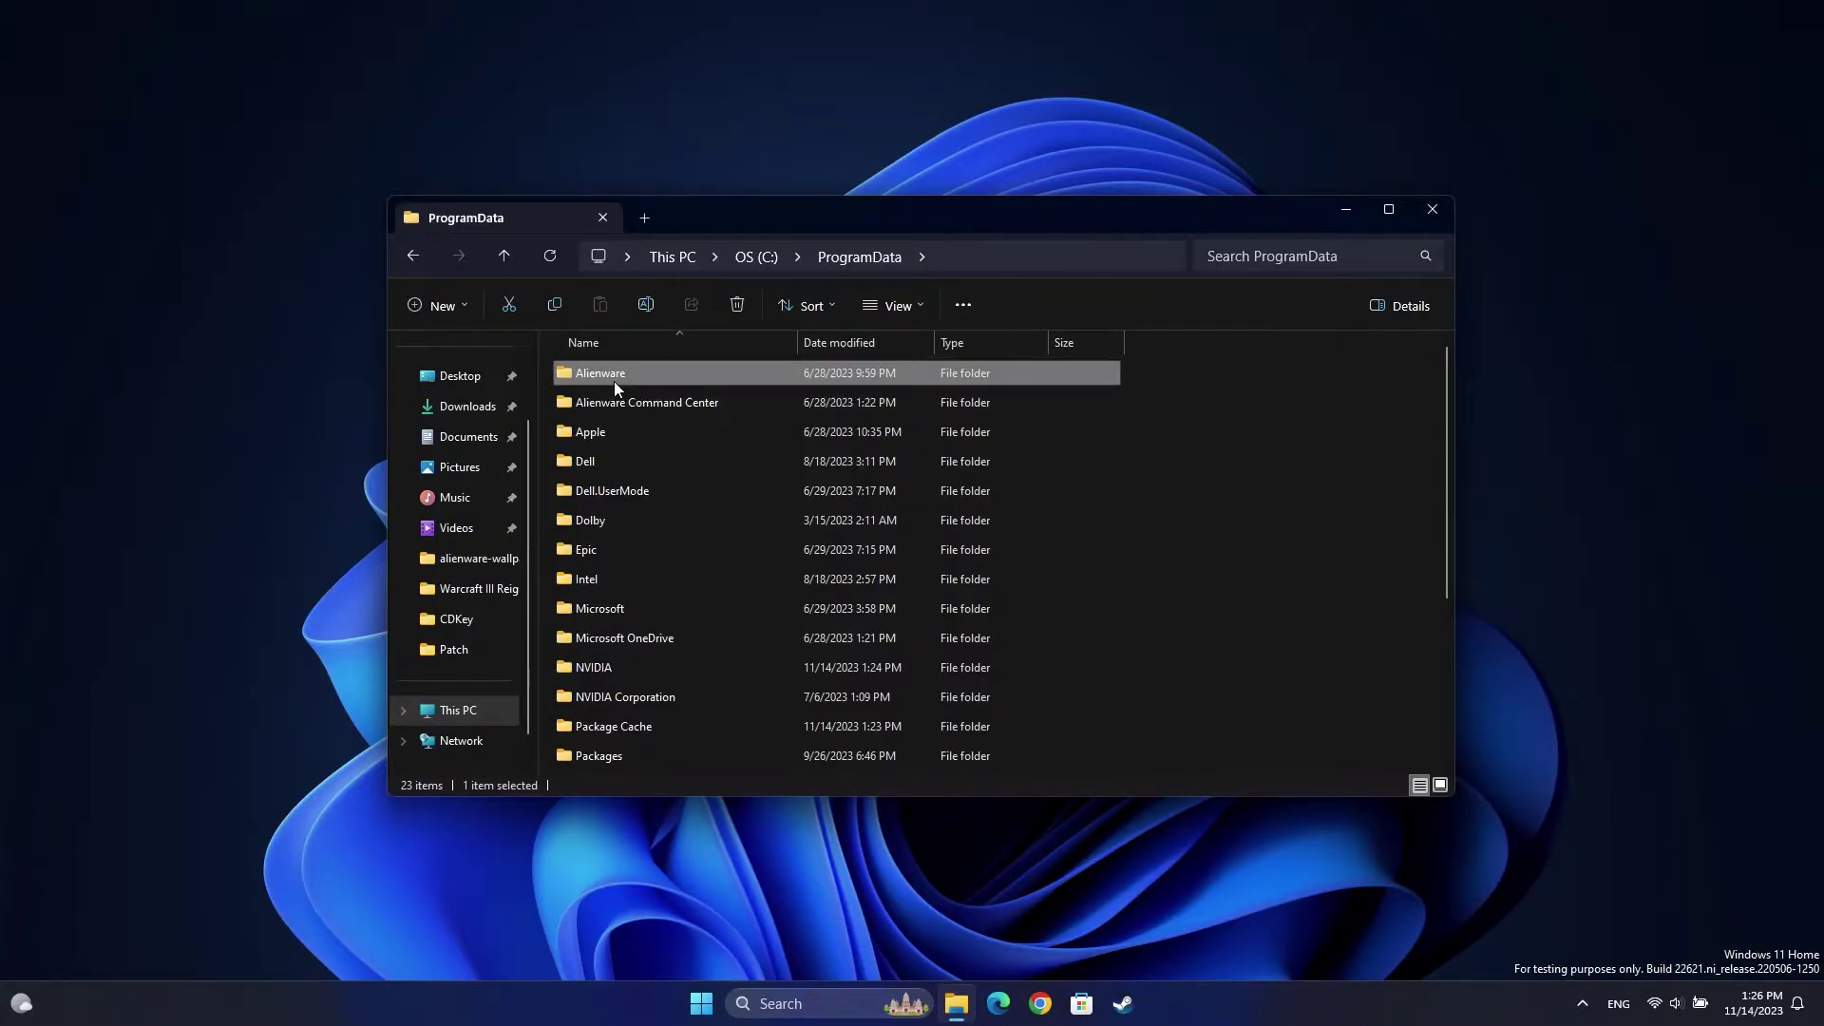
left_click(637, 402, "shift")
key("Delete")
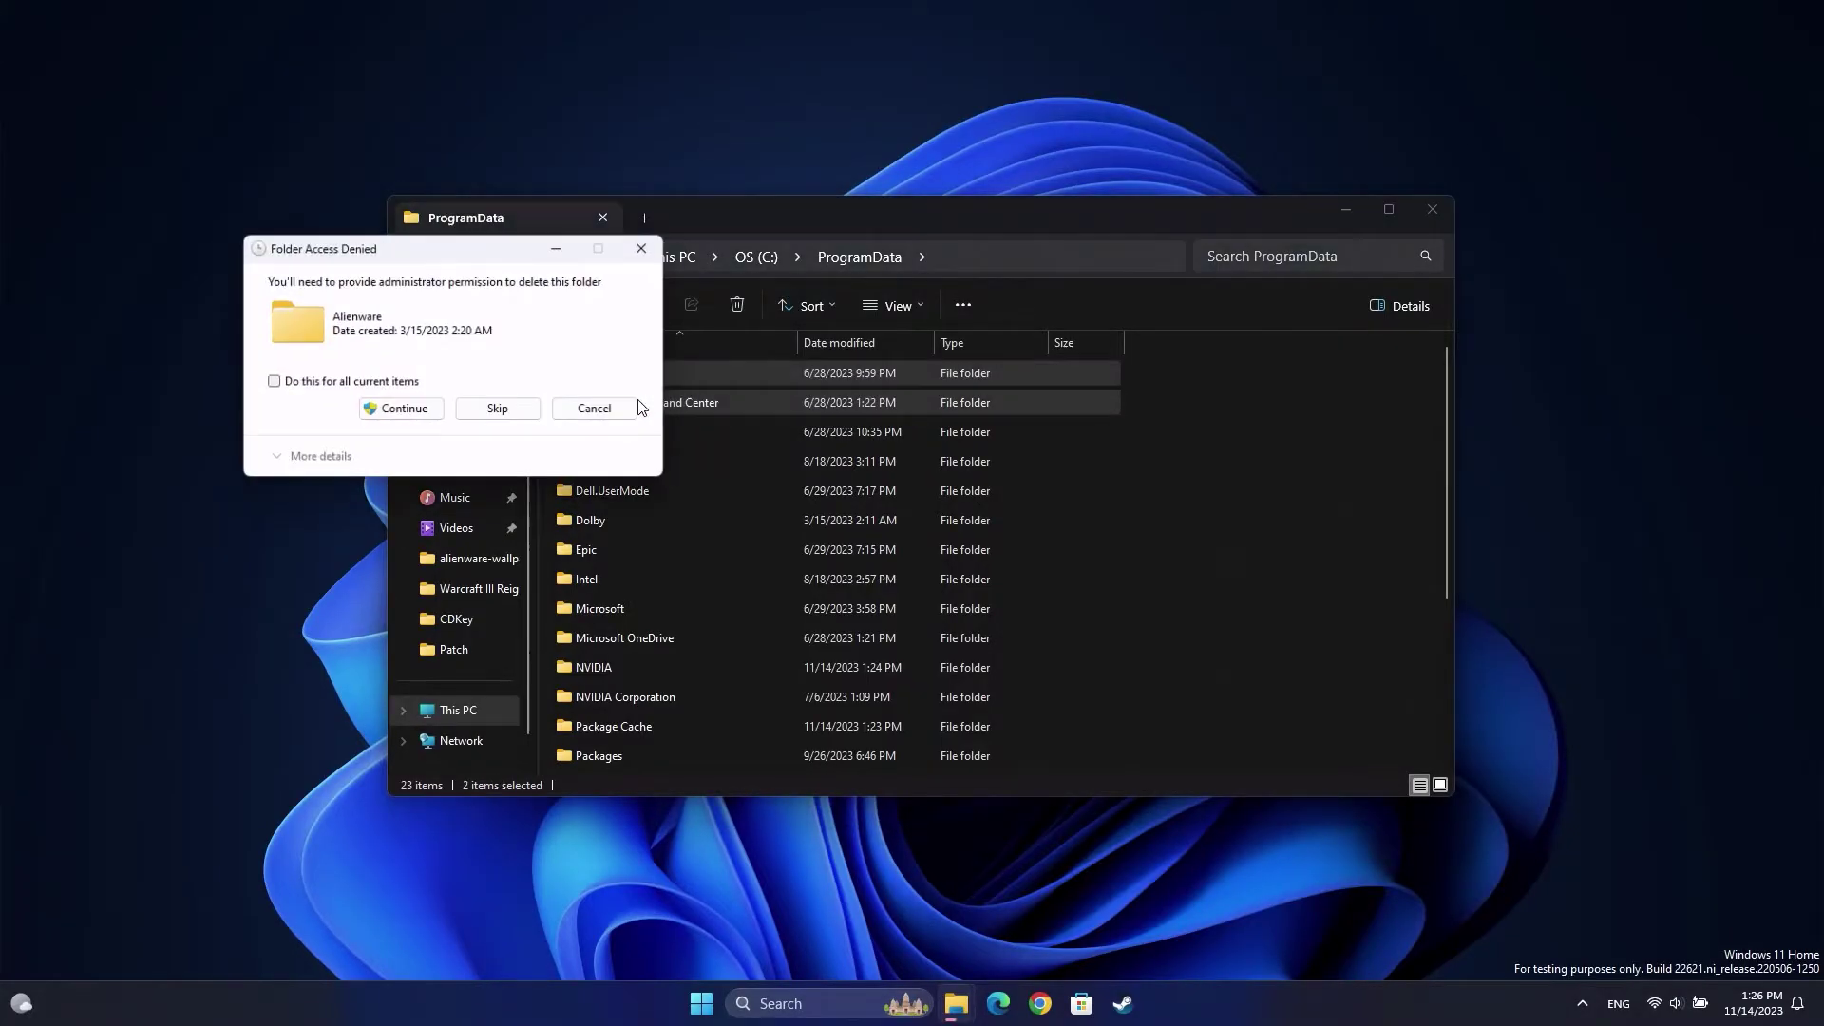
left_click(370, 382)
left_click(395, 407)
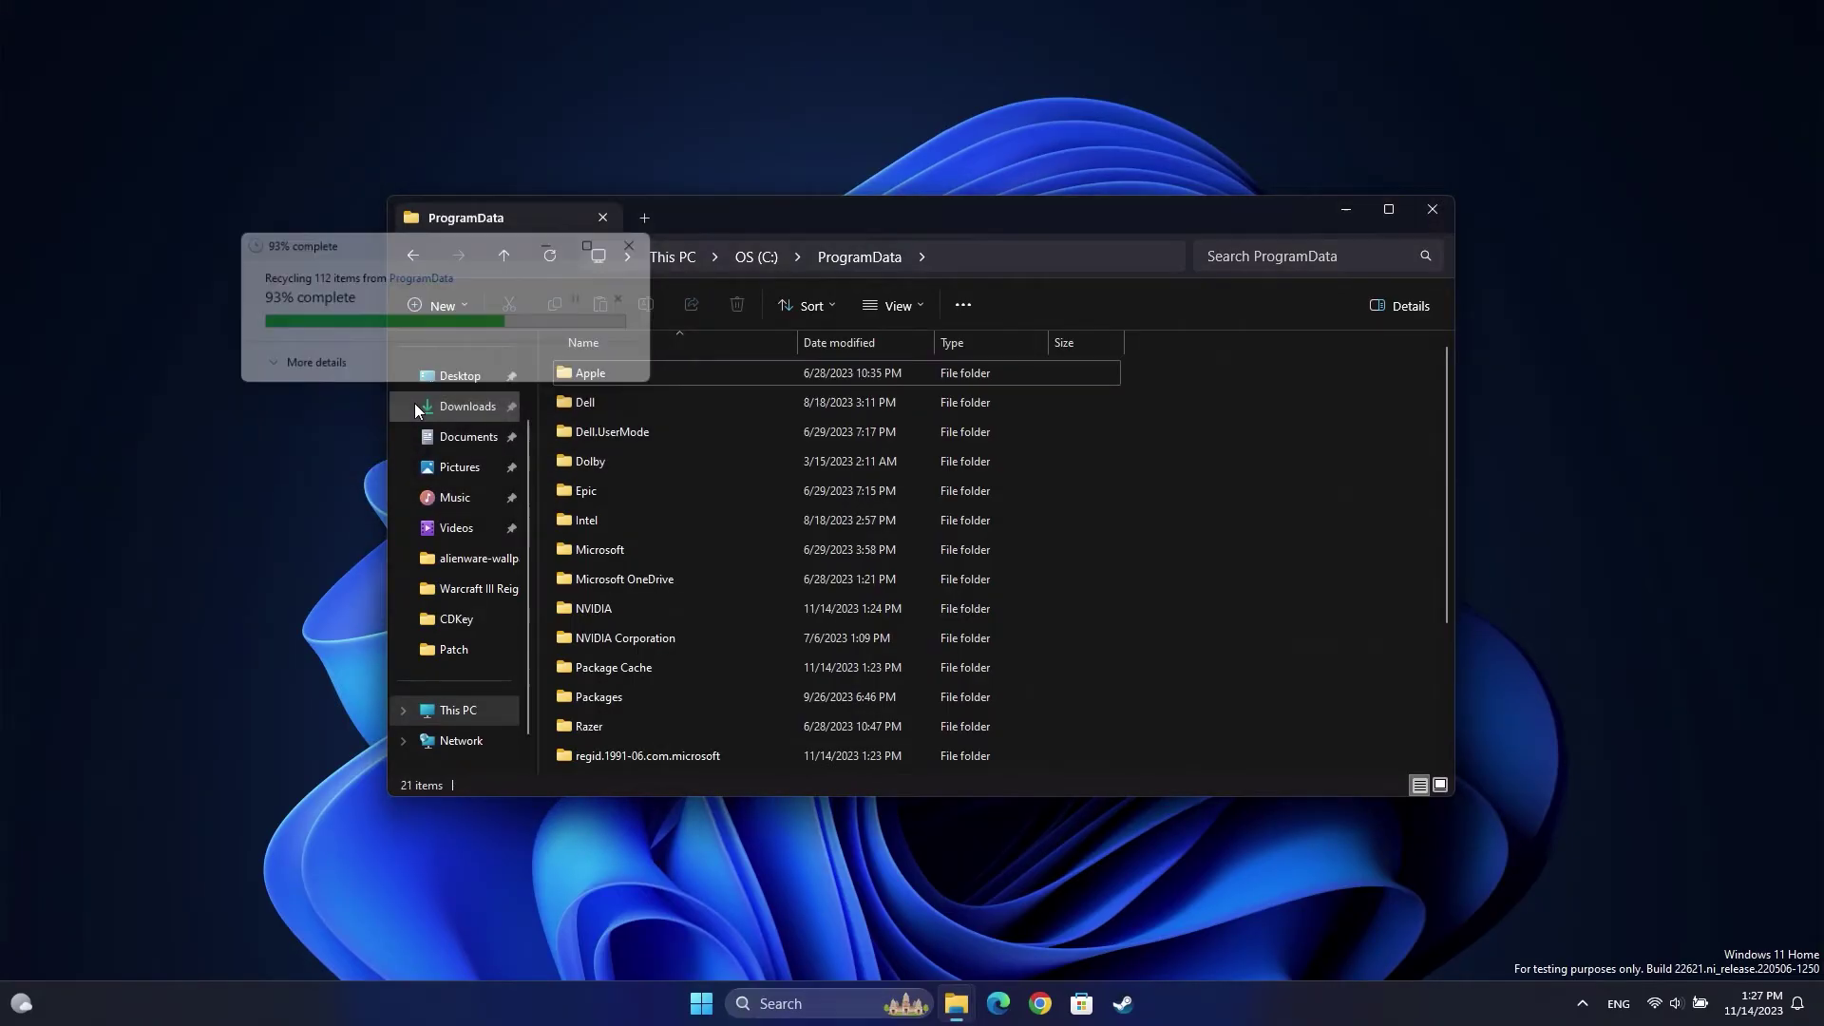
- Browse to This PC > OS (C:) > Program Files > Alienware
left_click(474, 712)
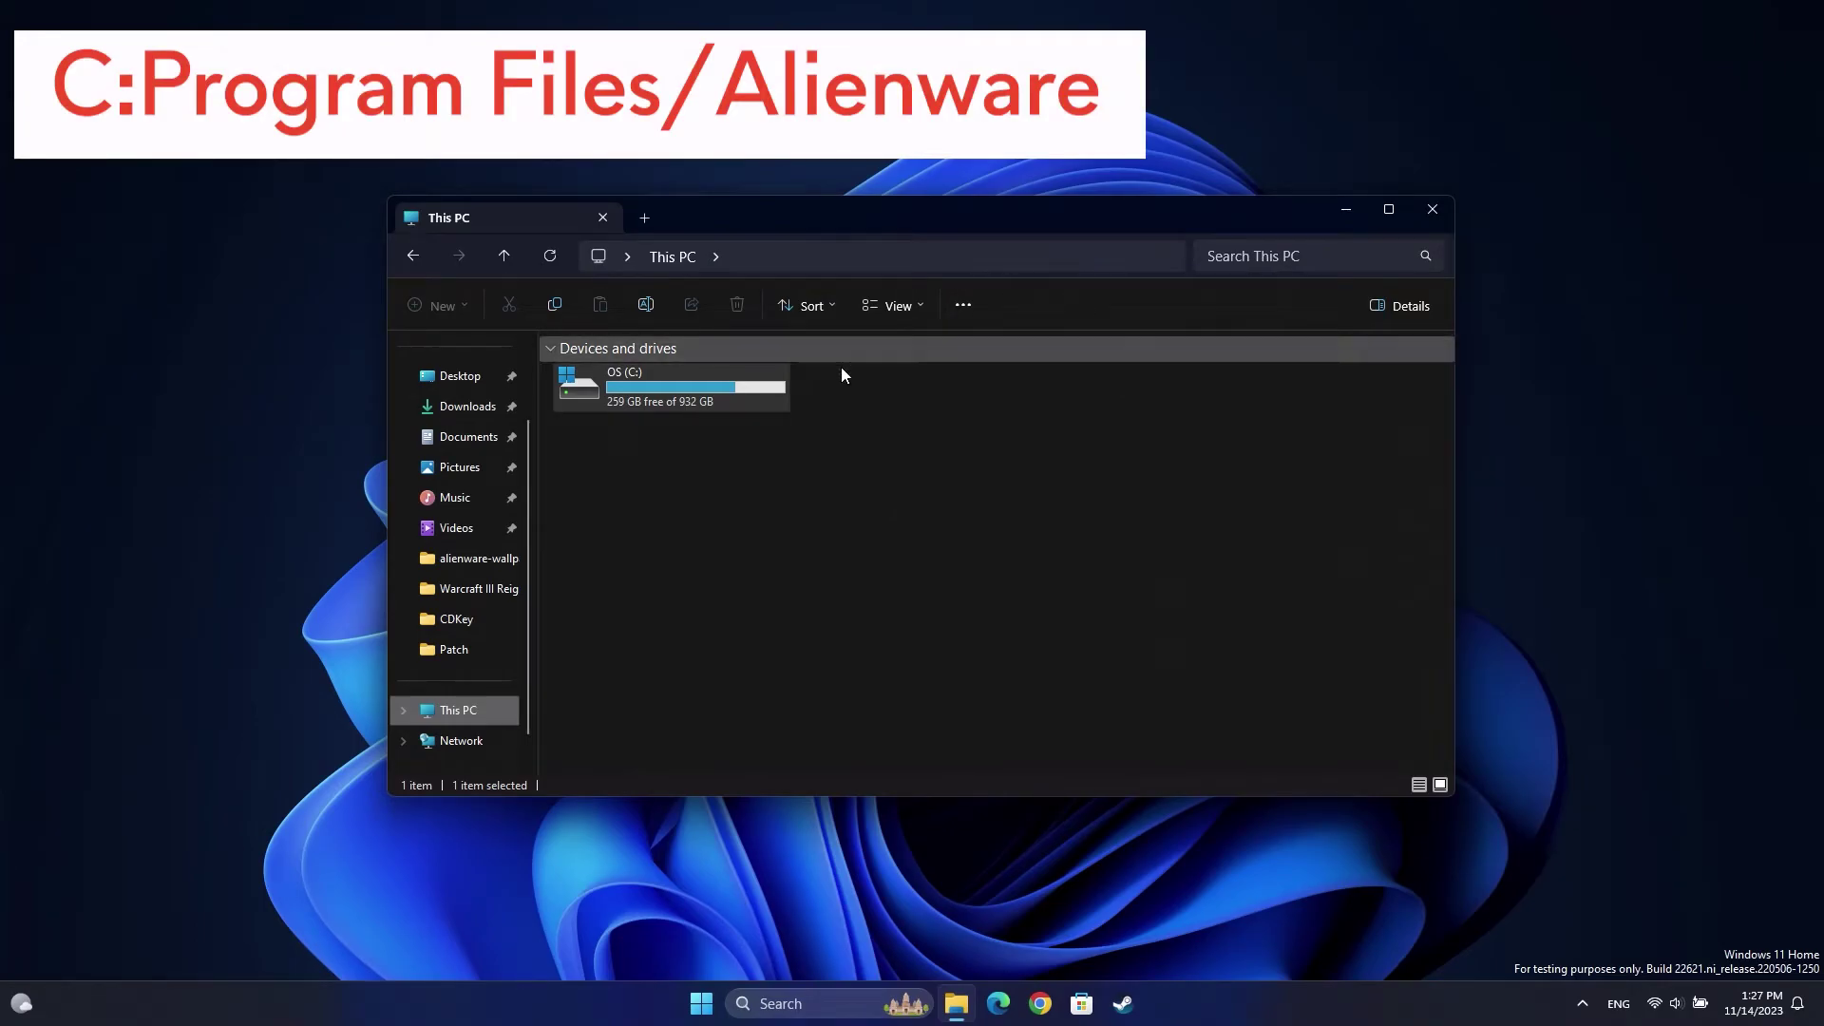
double_click(733, 401)
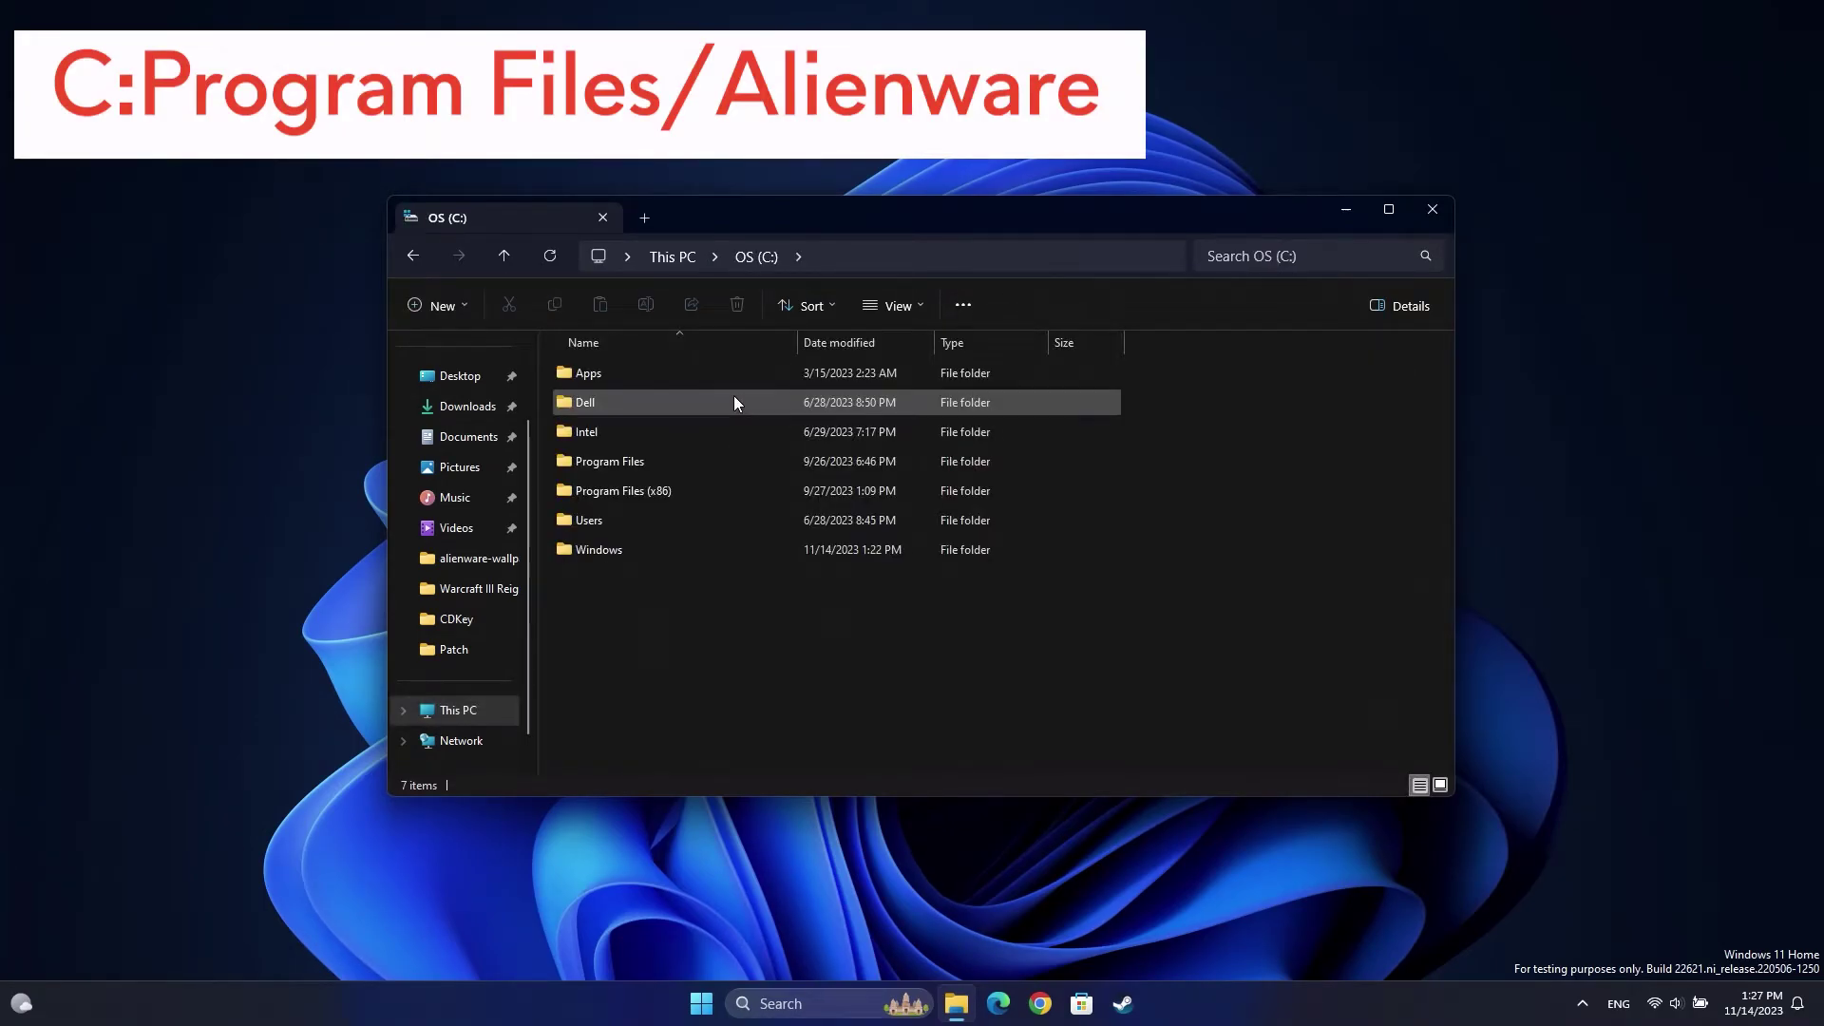
double_click(646, 457)
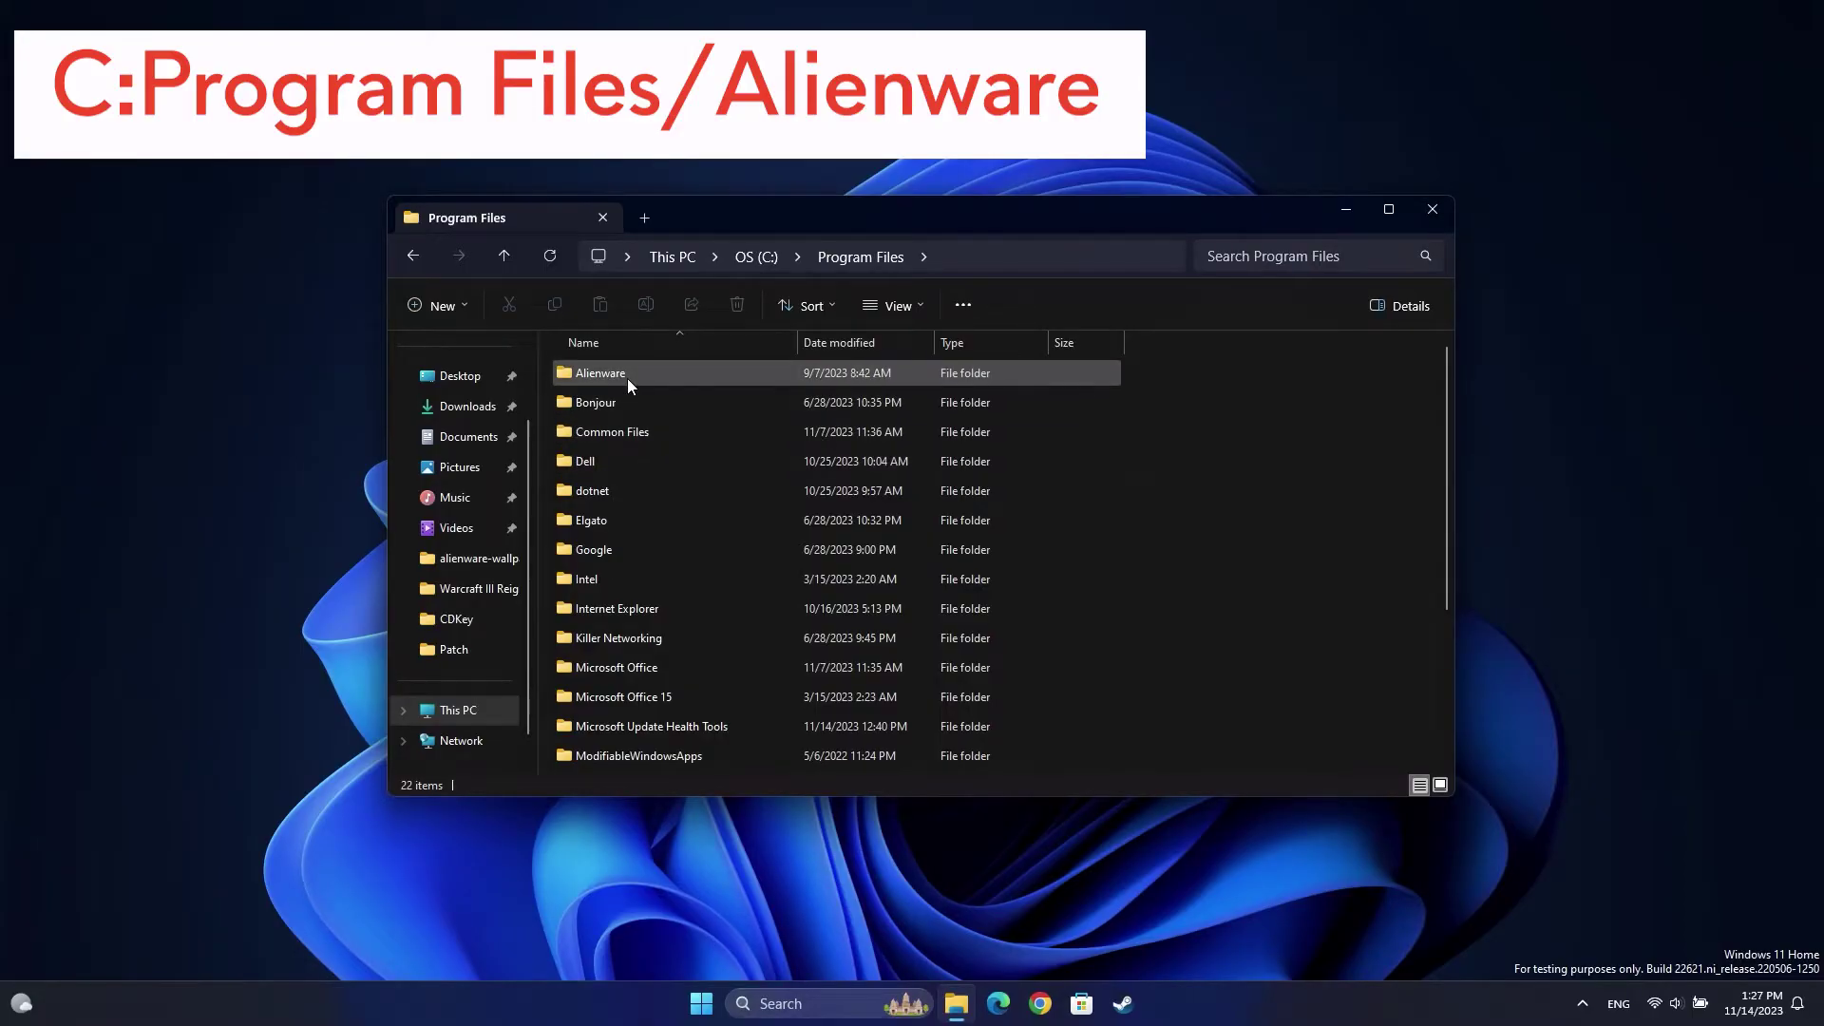
double_click(627, 378)
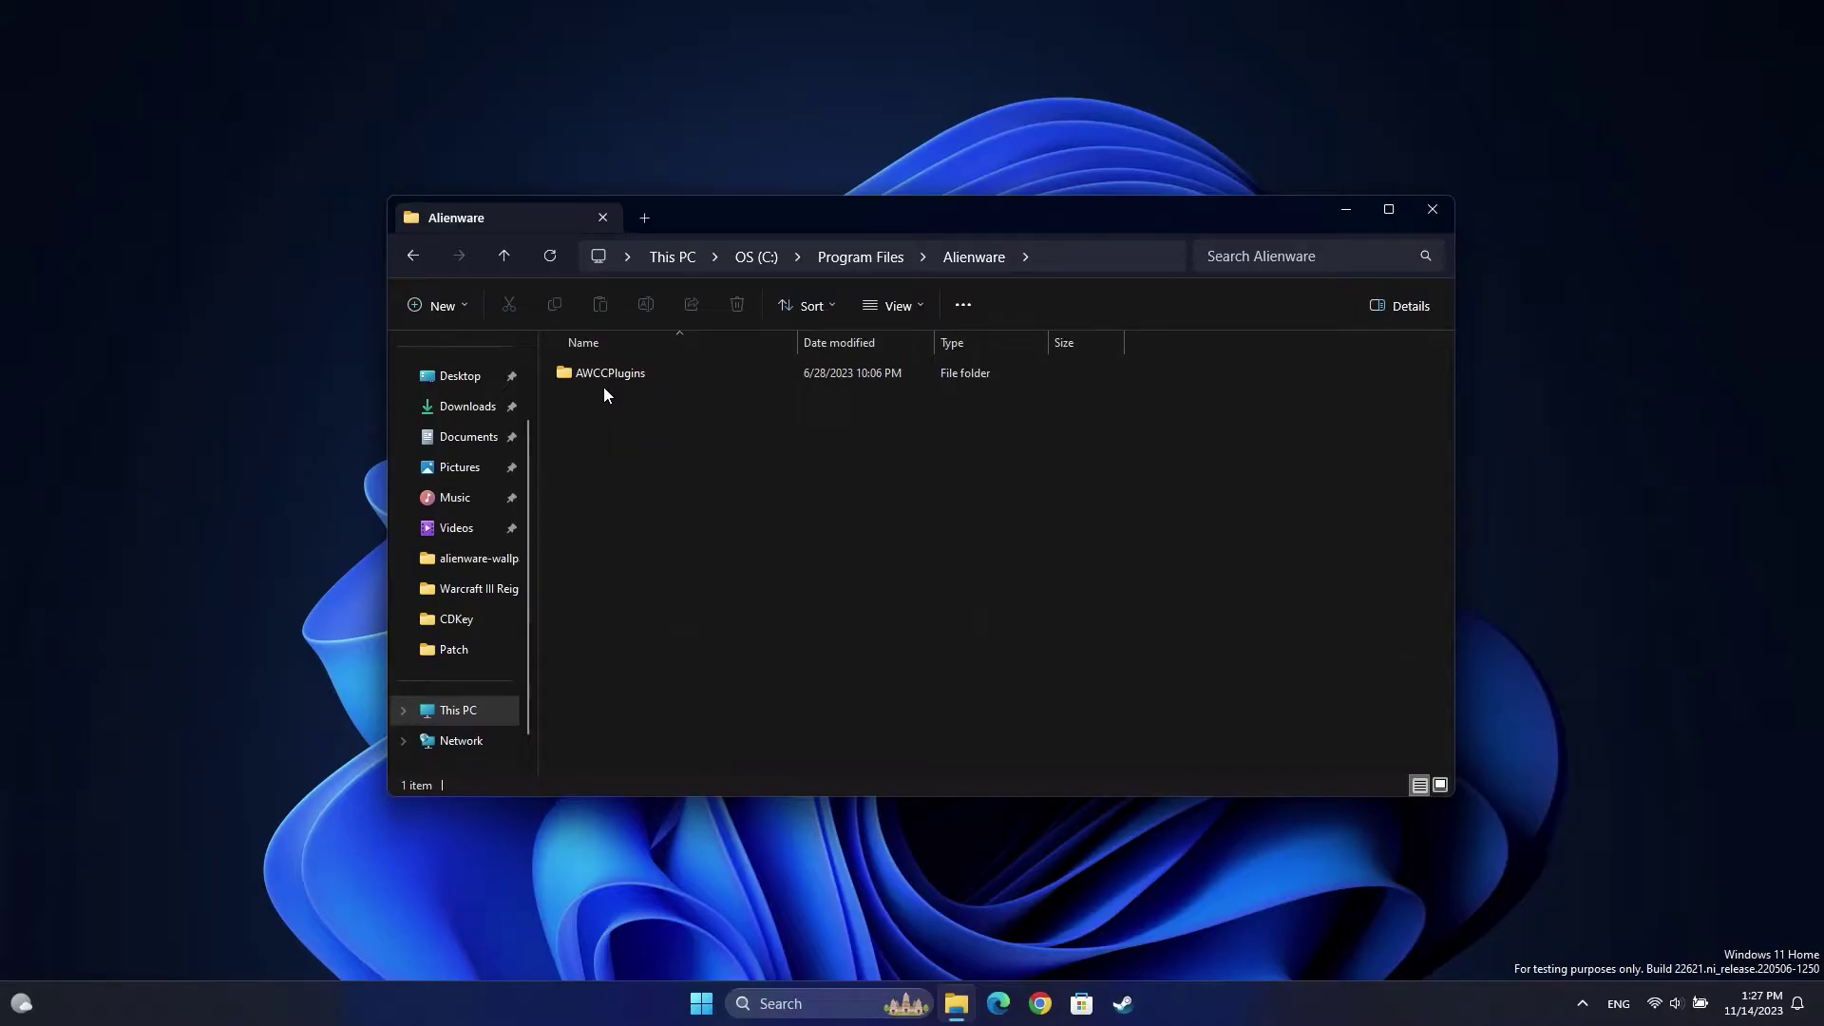
- Delete the AWCCPlugins folder with permission, then show the Documents folder
left_click(608, 376)
key("Delete")
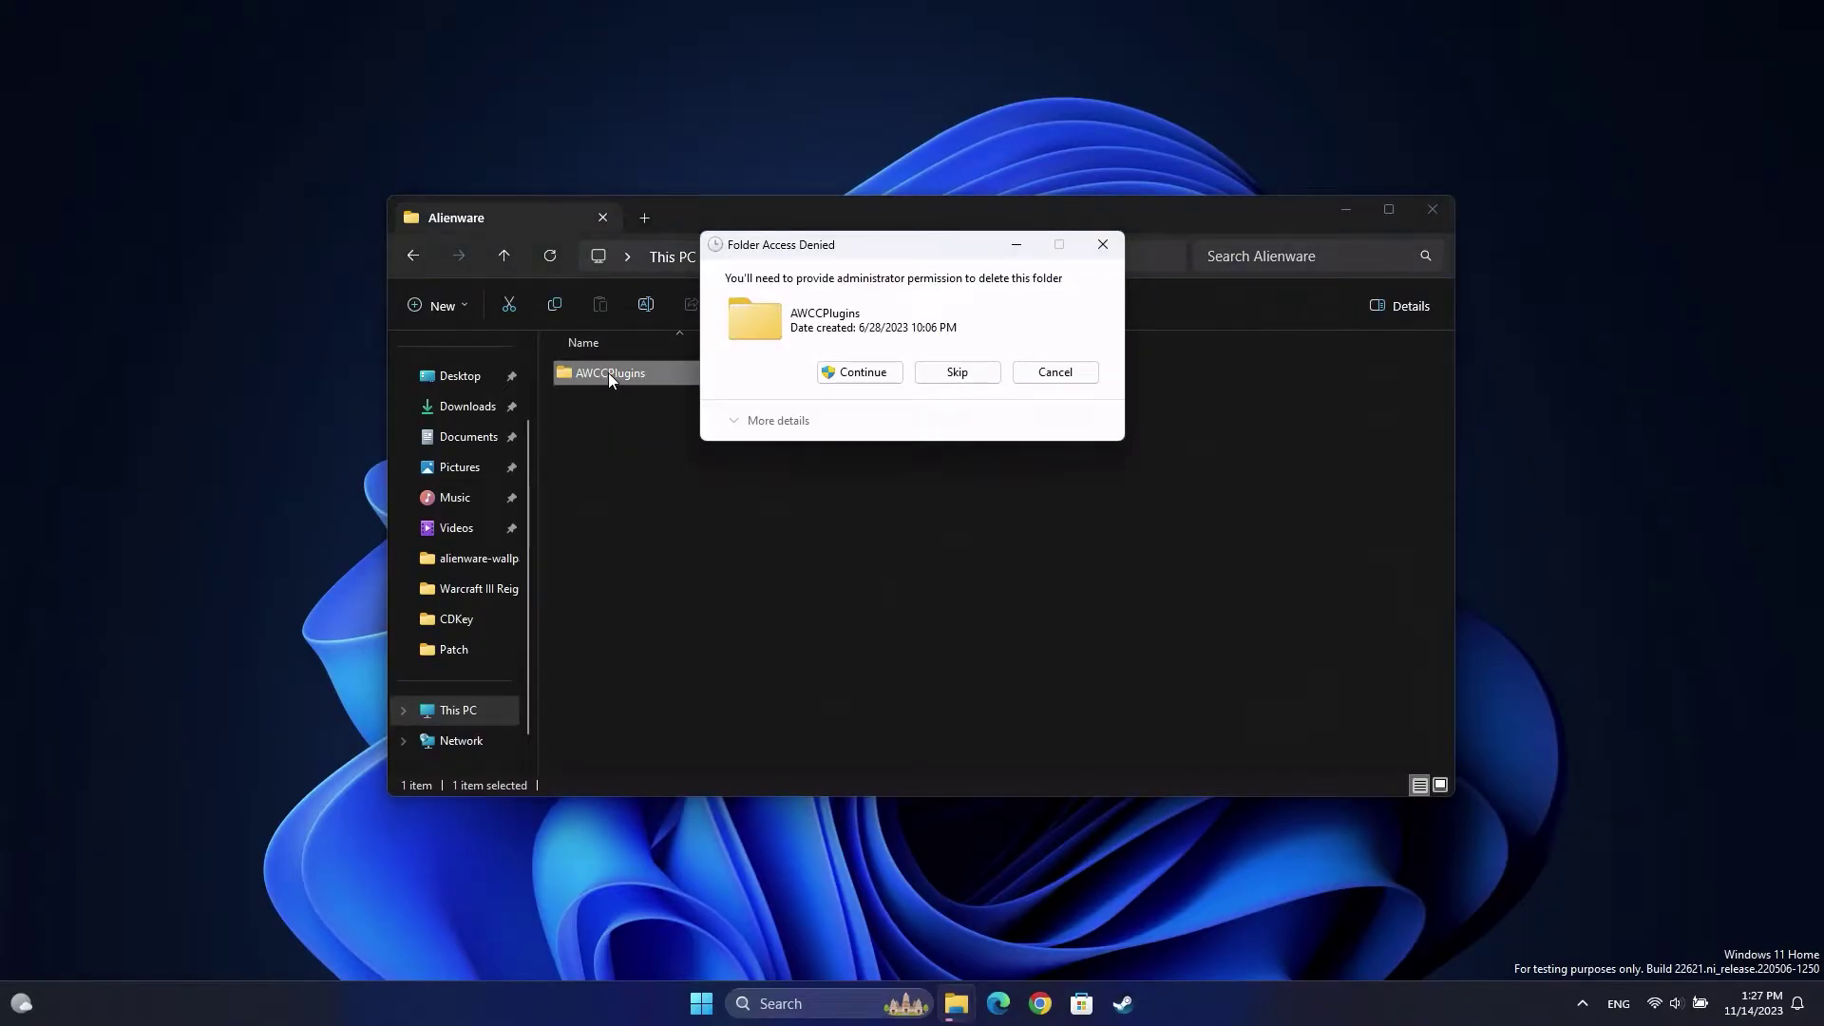
left_click(861, 372)
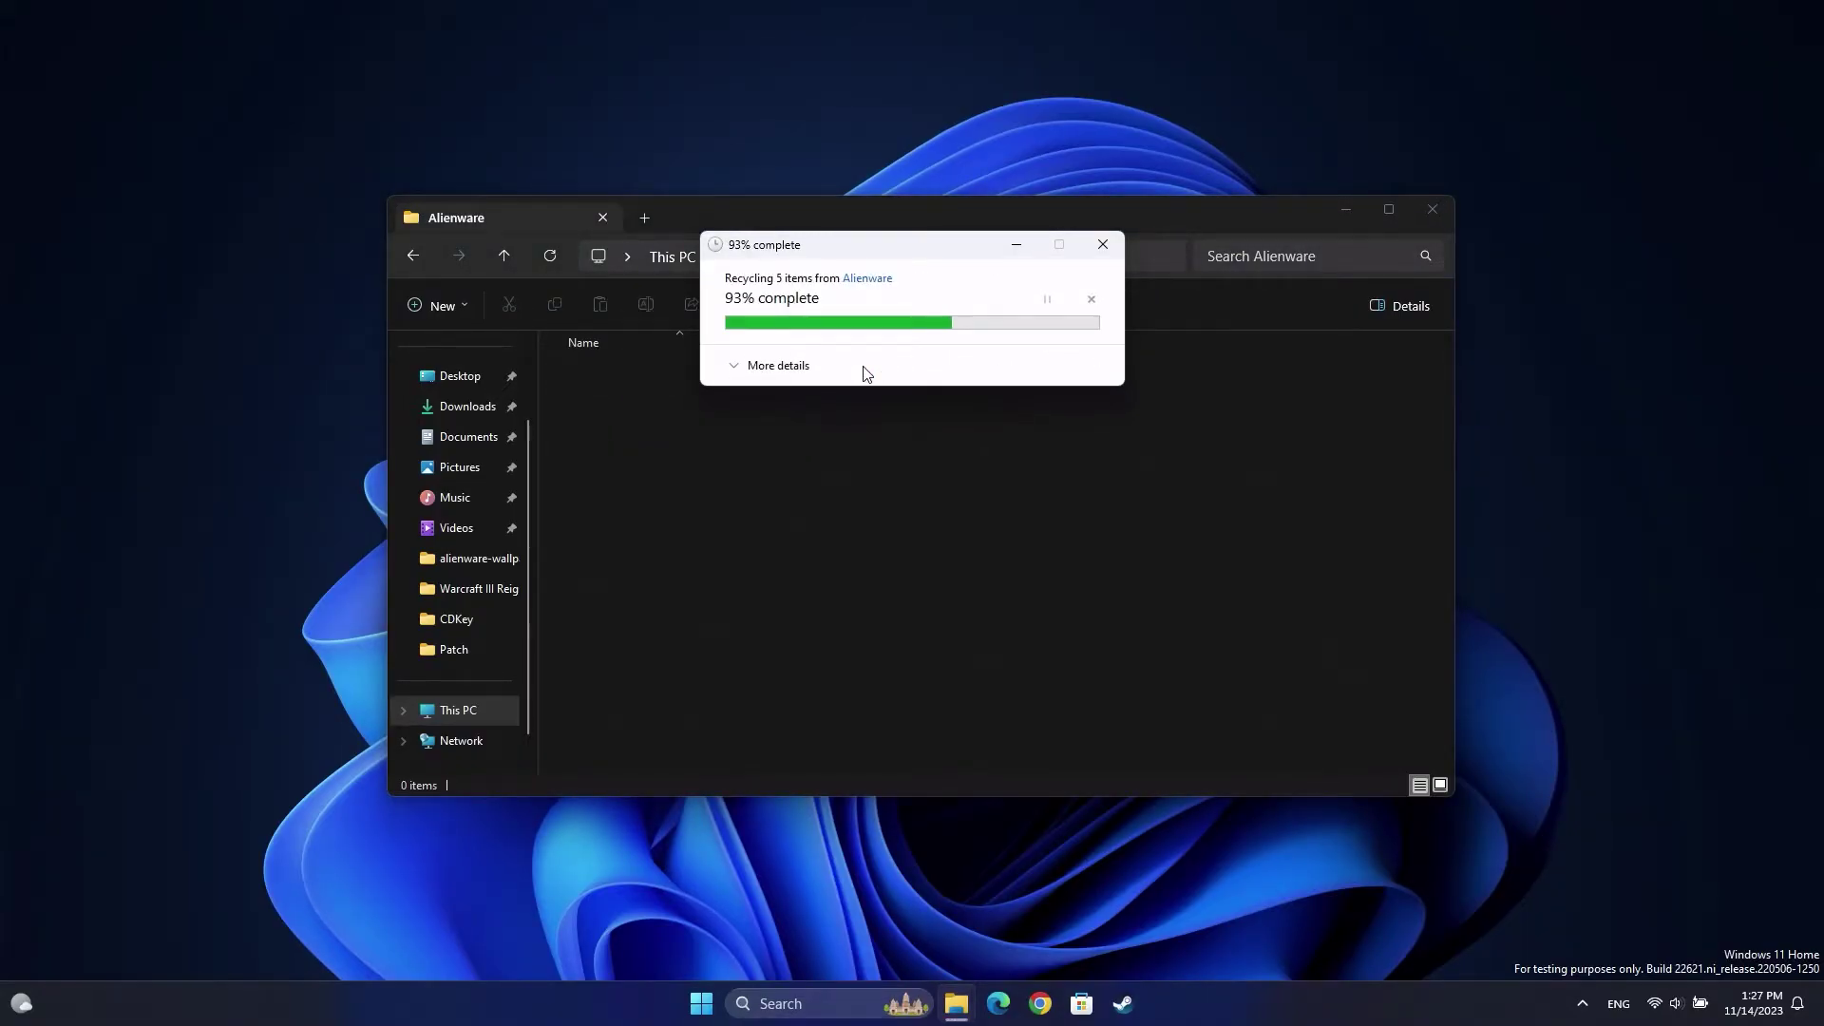
left_click(487, 445)
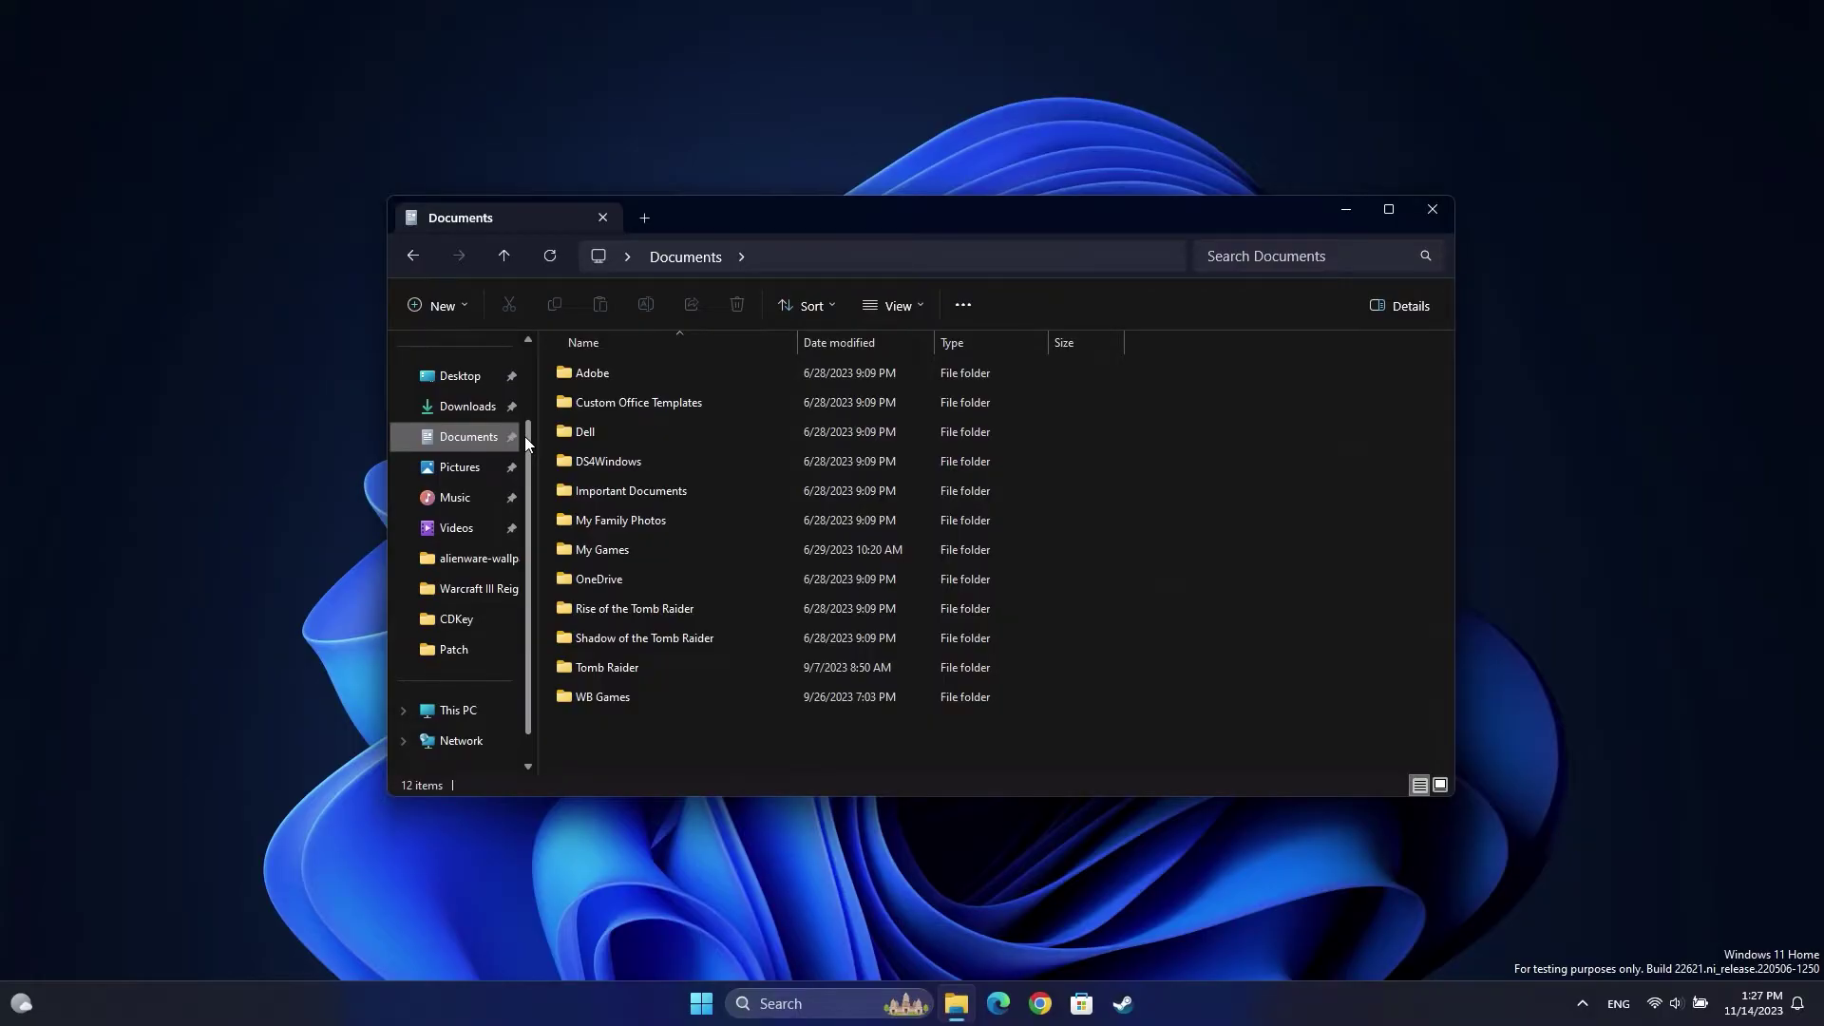
- Close File Explorer and launch regedit as administrator, approving the UAC prompt
left_click(1432, 209)
left_click(711, 1007)
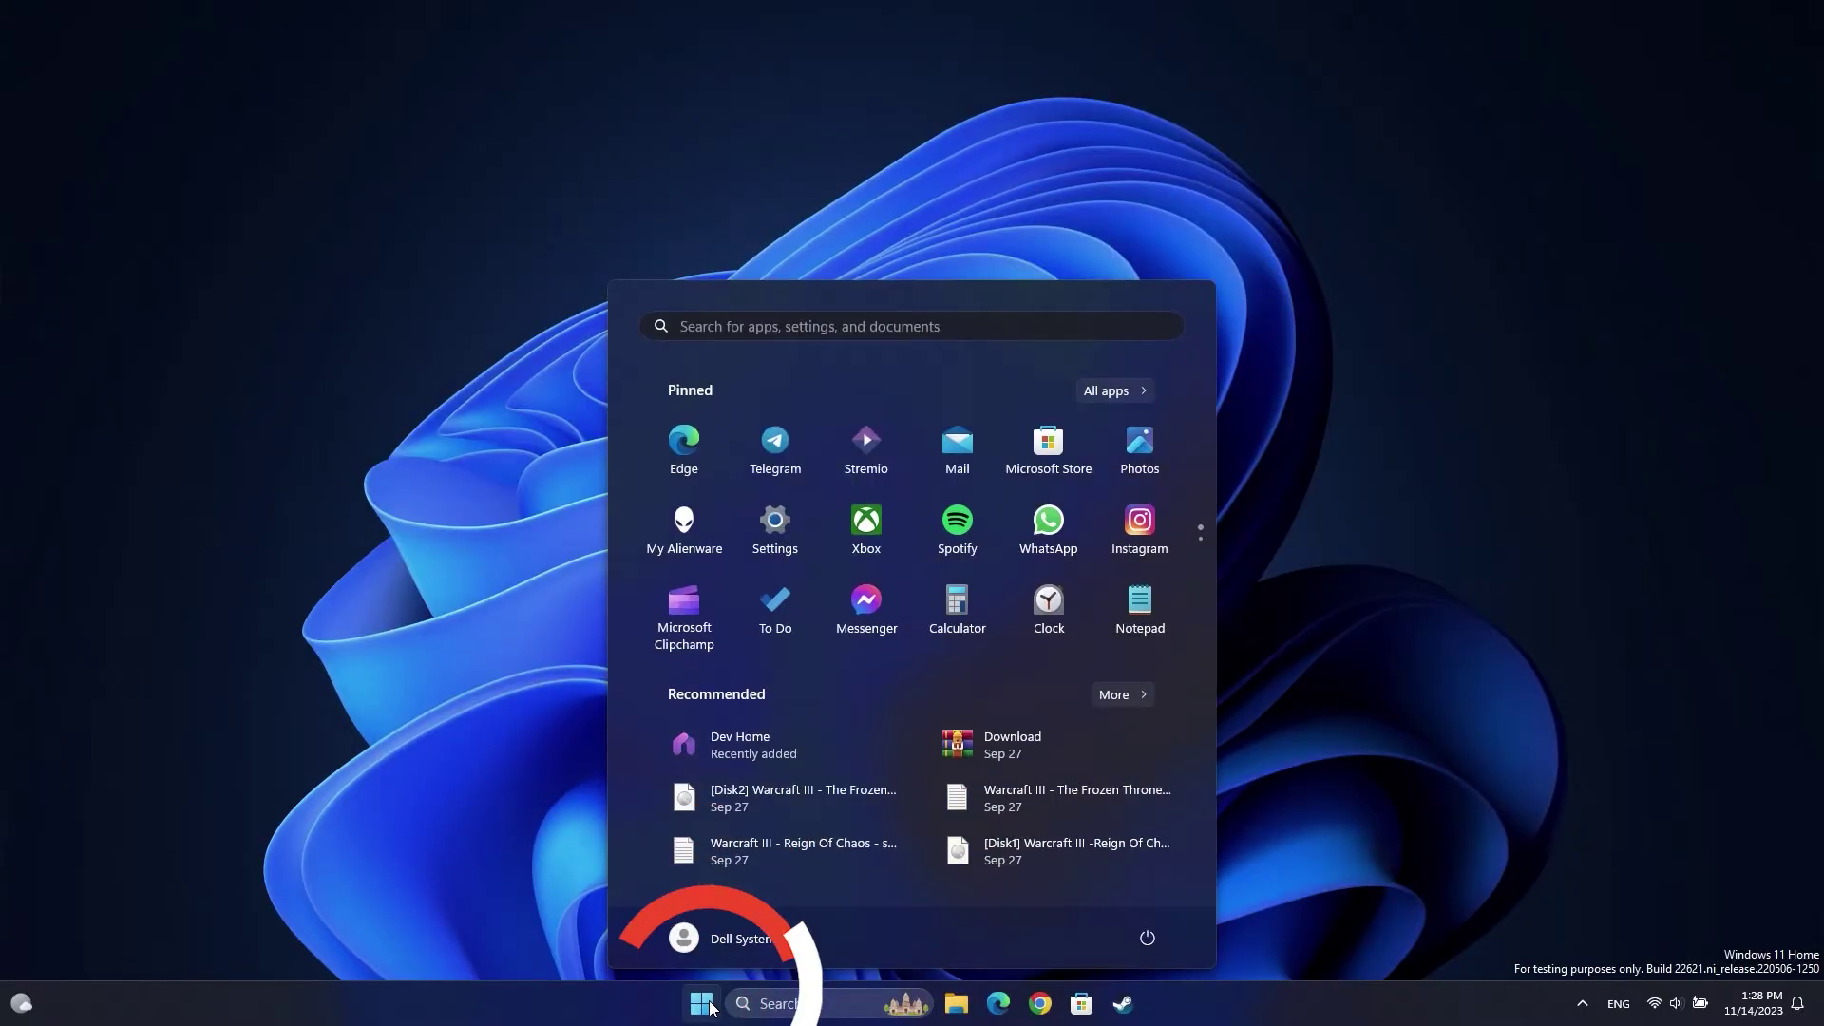
type("regedit")
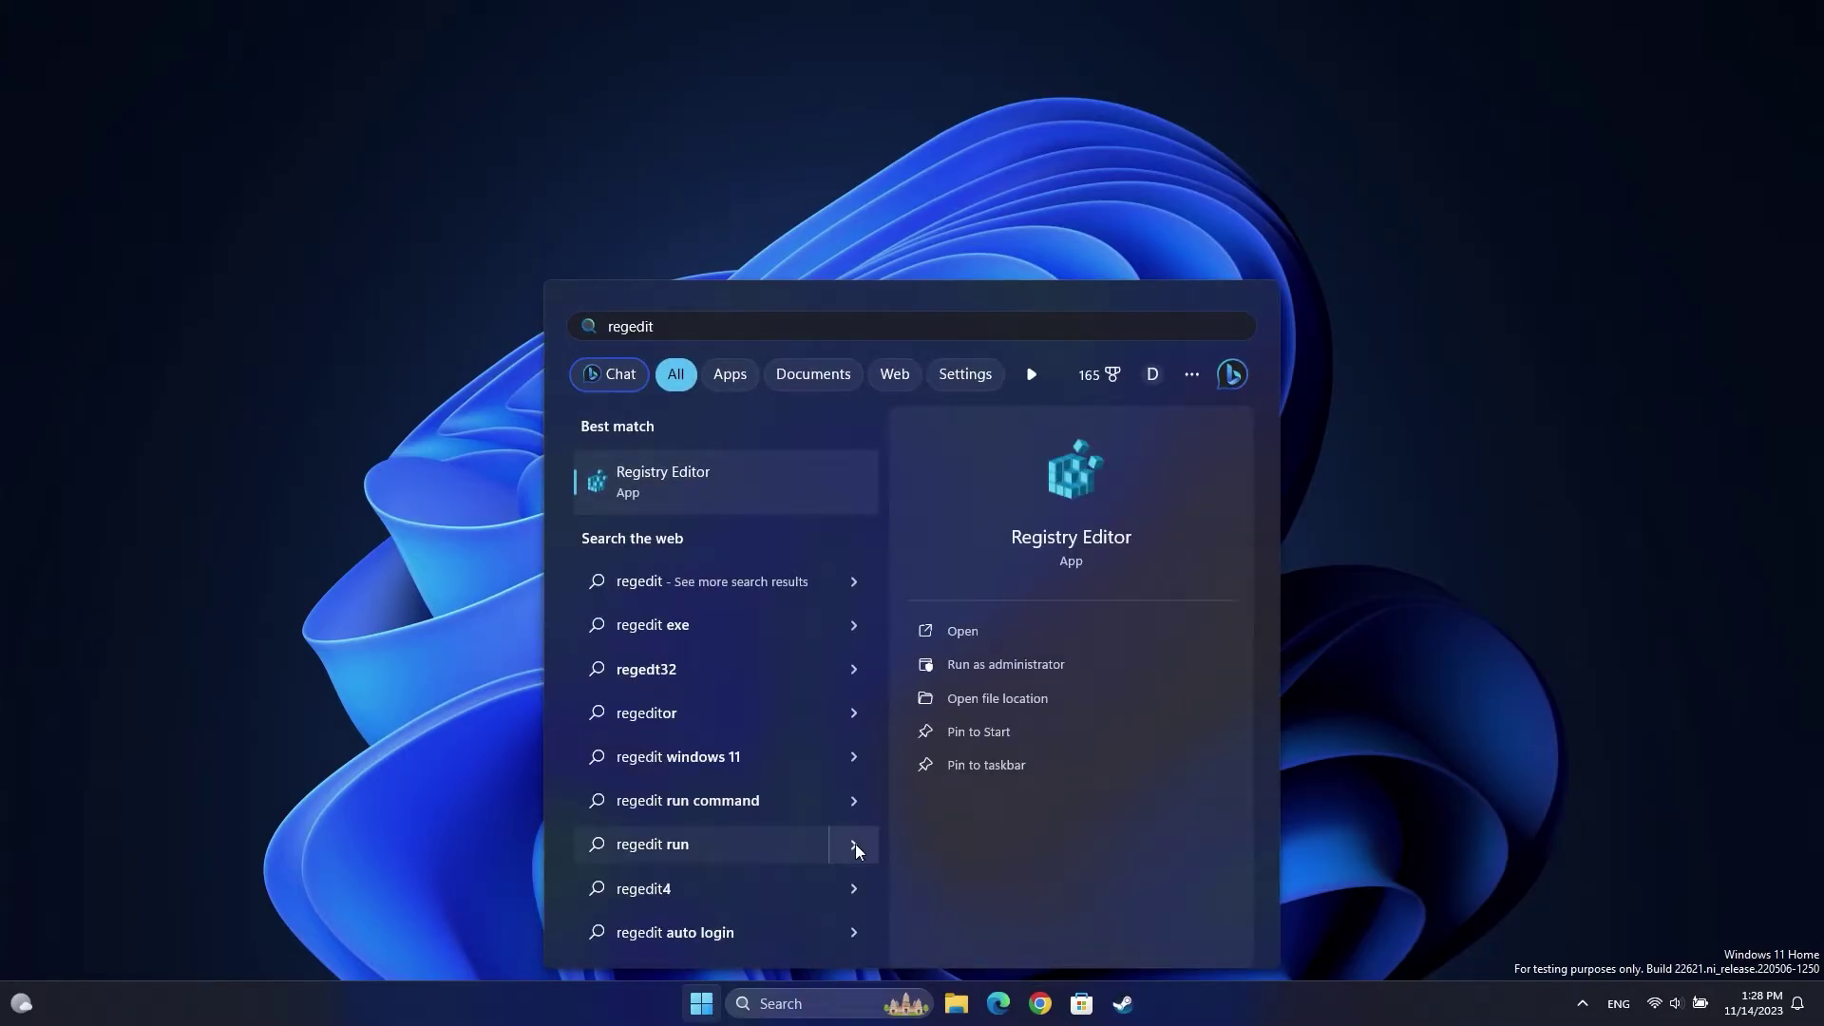
left_click(1002, 664)
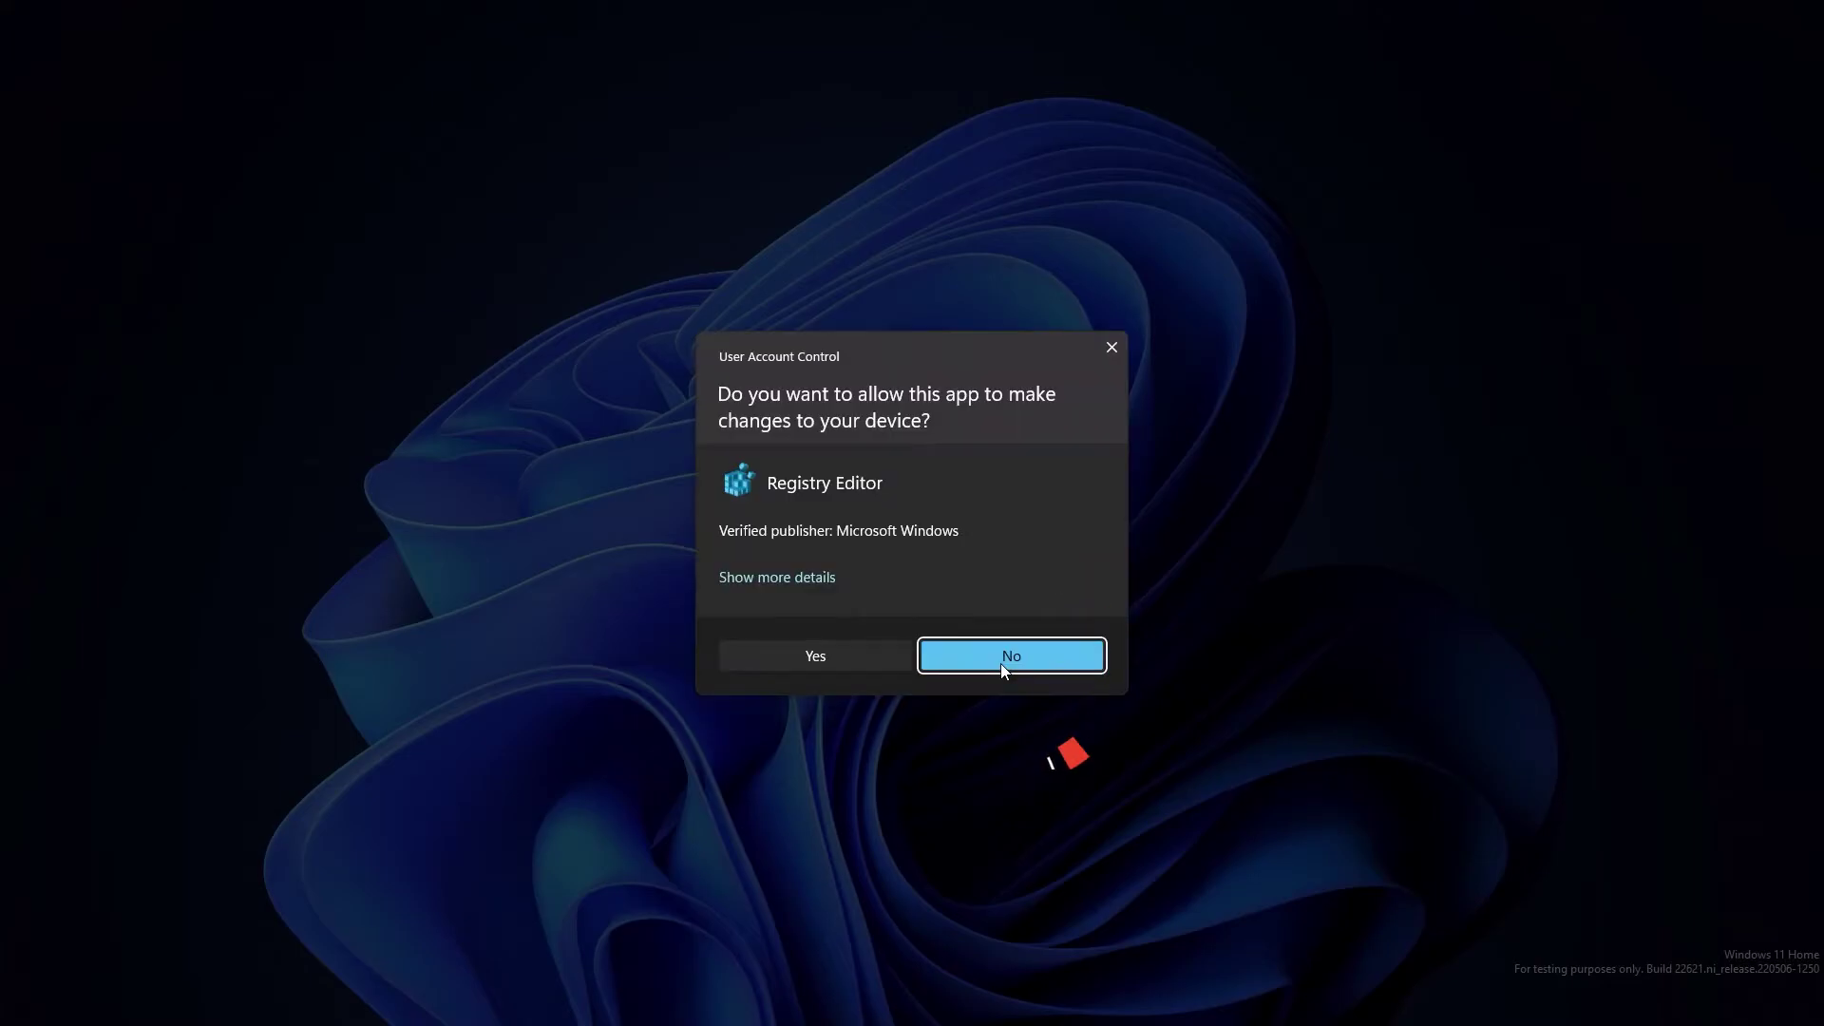
left_click(836, 653)
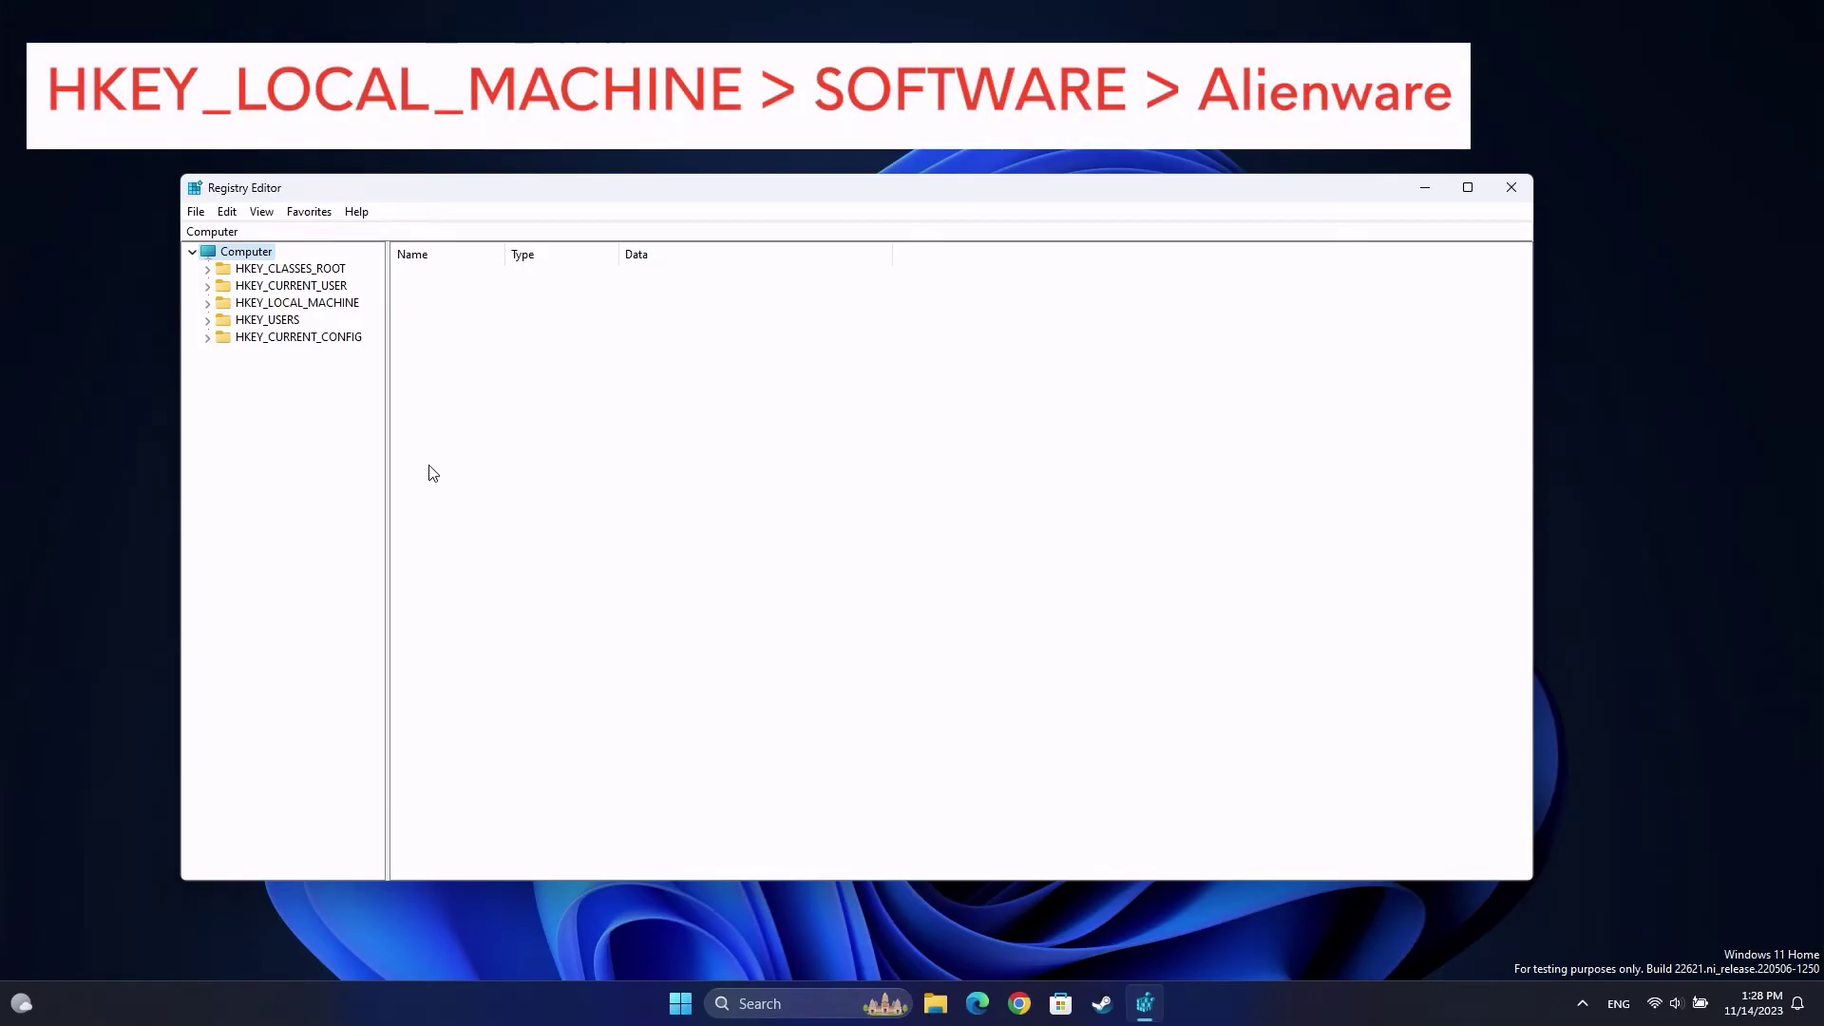
- Delete the Alienware Command Center key under HKEY_LOCAL_MACHINE\SOFTWARE\Alienware and confirm
left_click(209, 304)
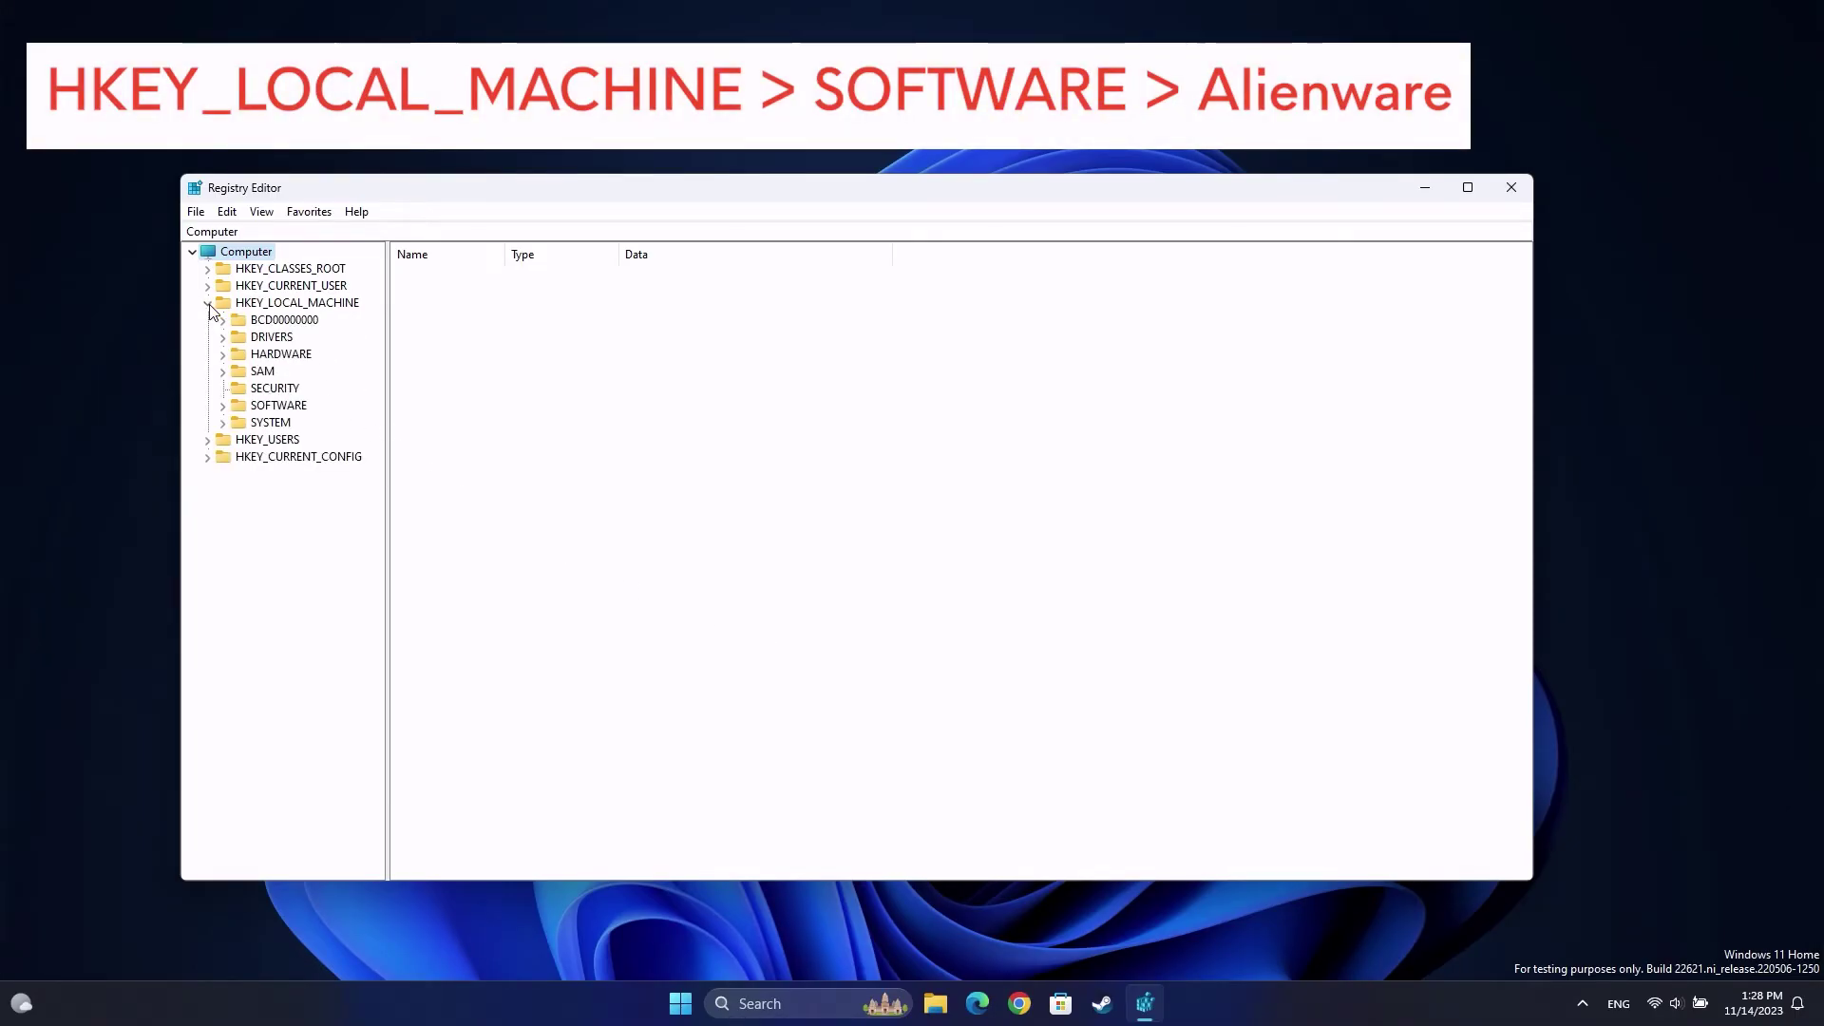
left_click(223, 406)
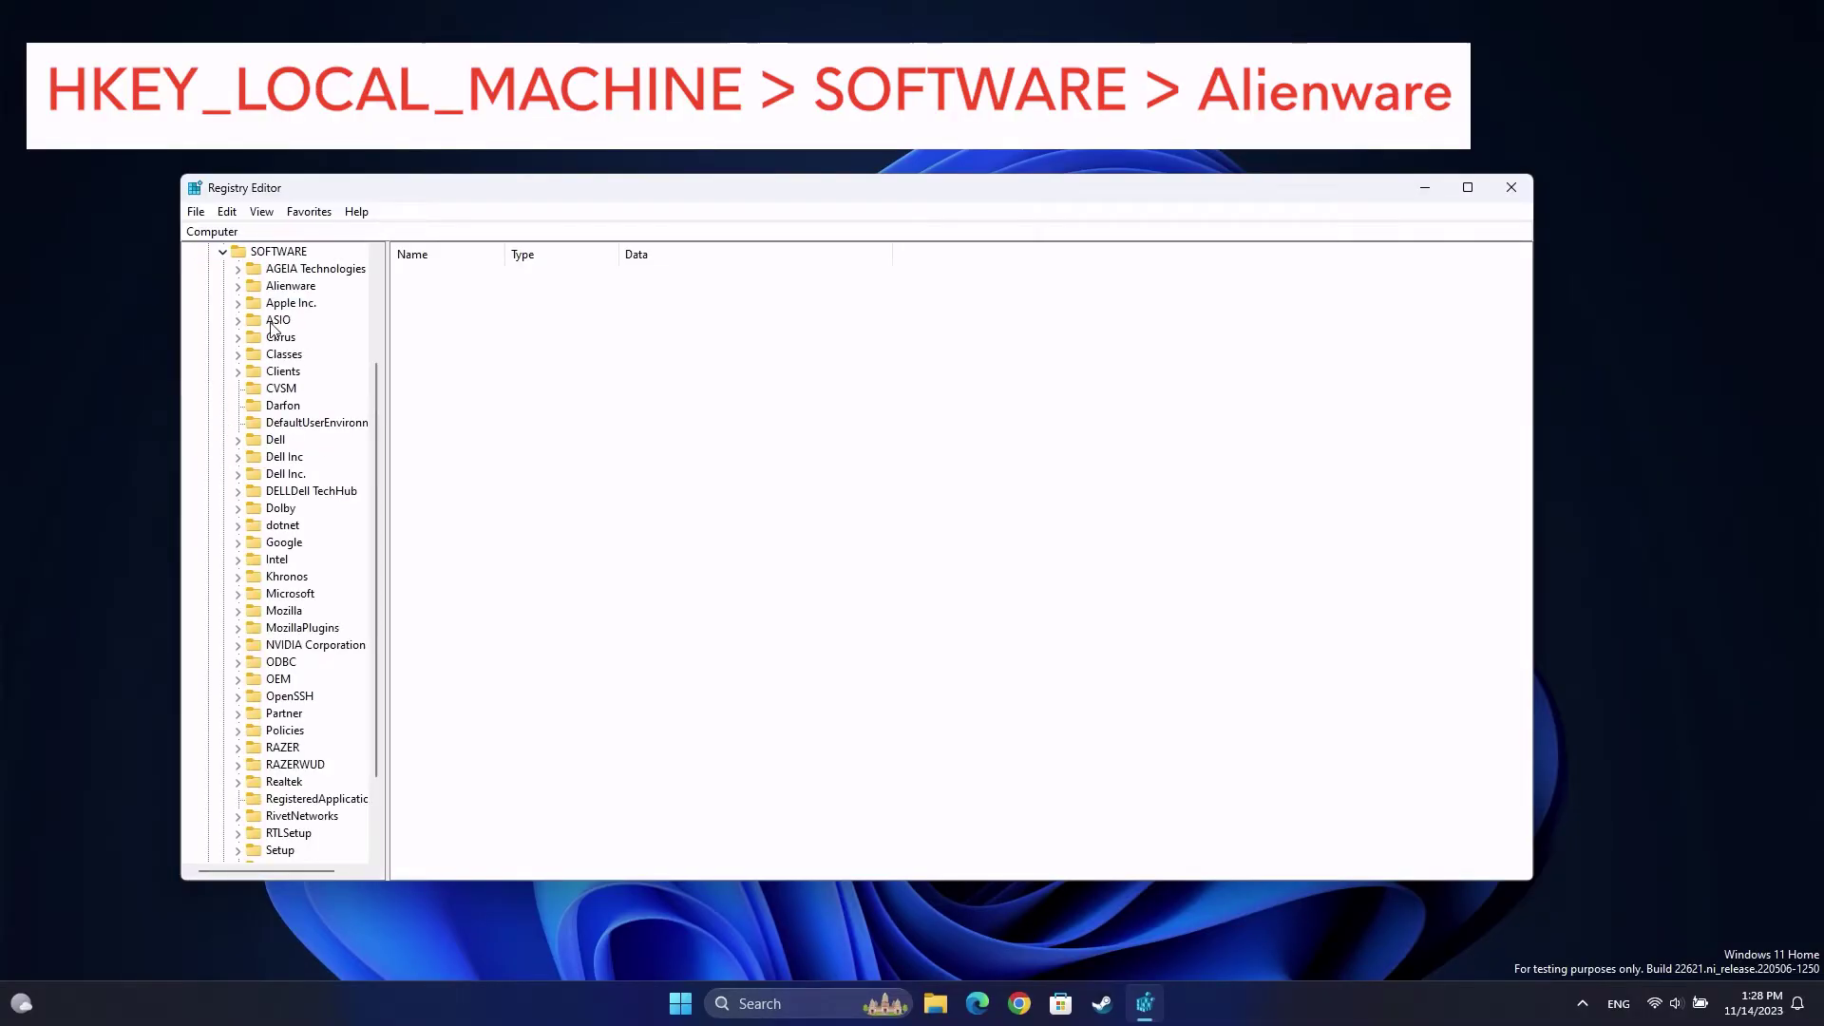
double_click(258, 287)
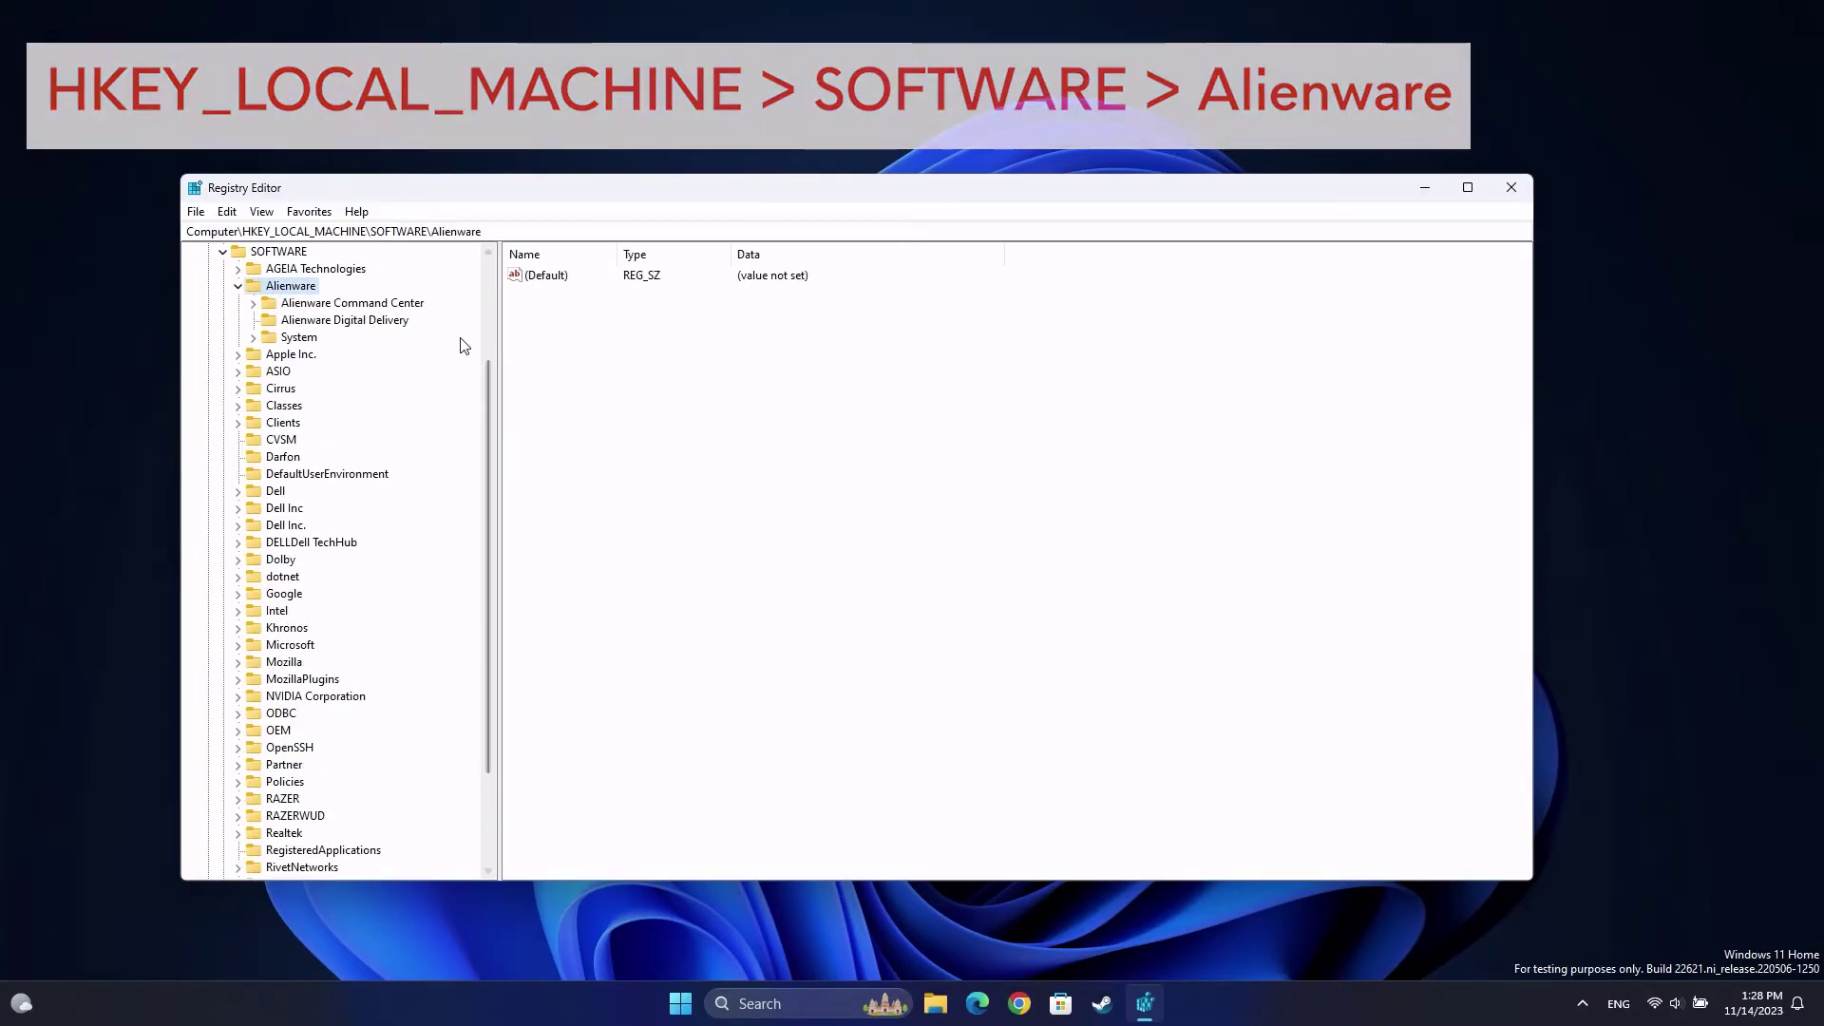
left_click(400, 304)
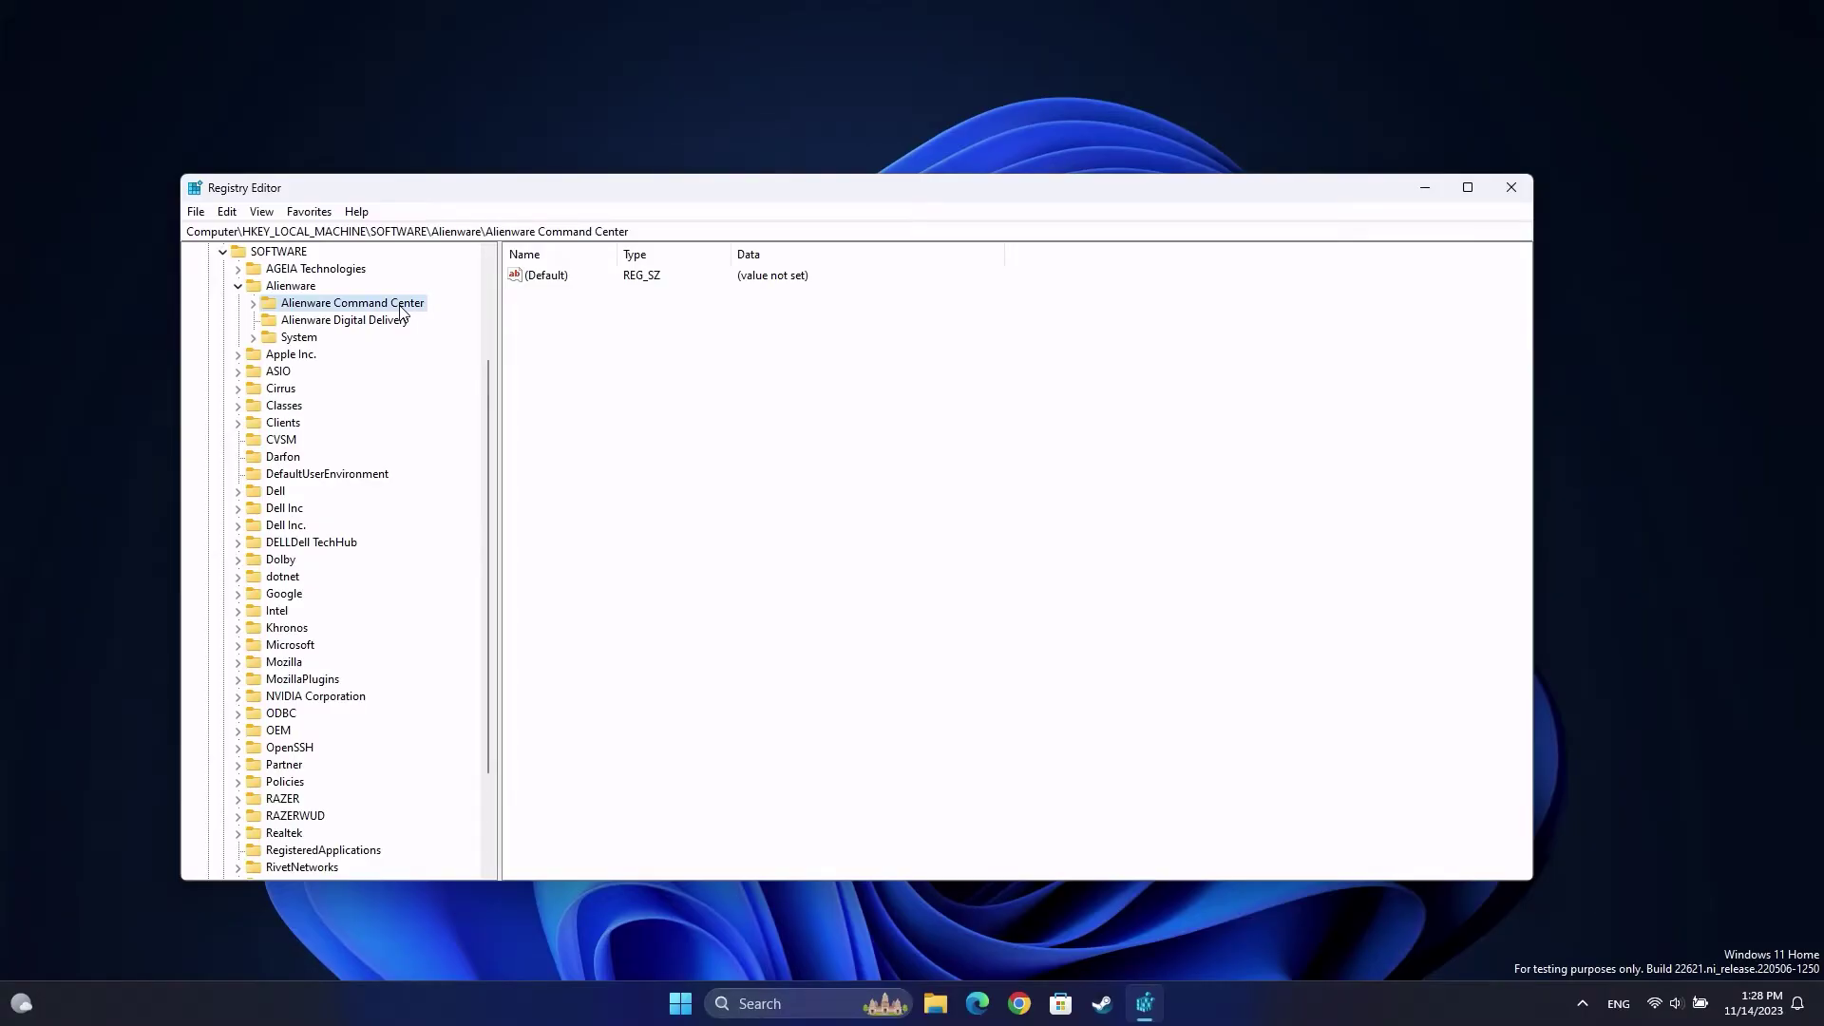
right_click(400, 310)
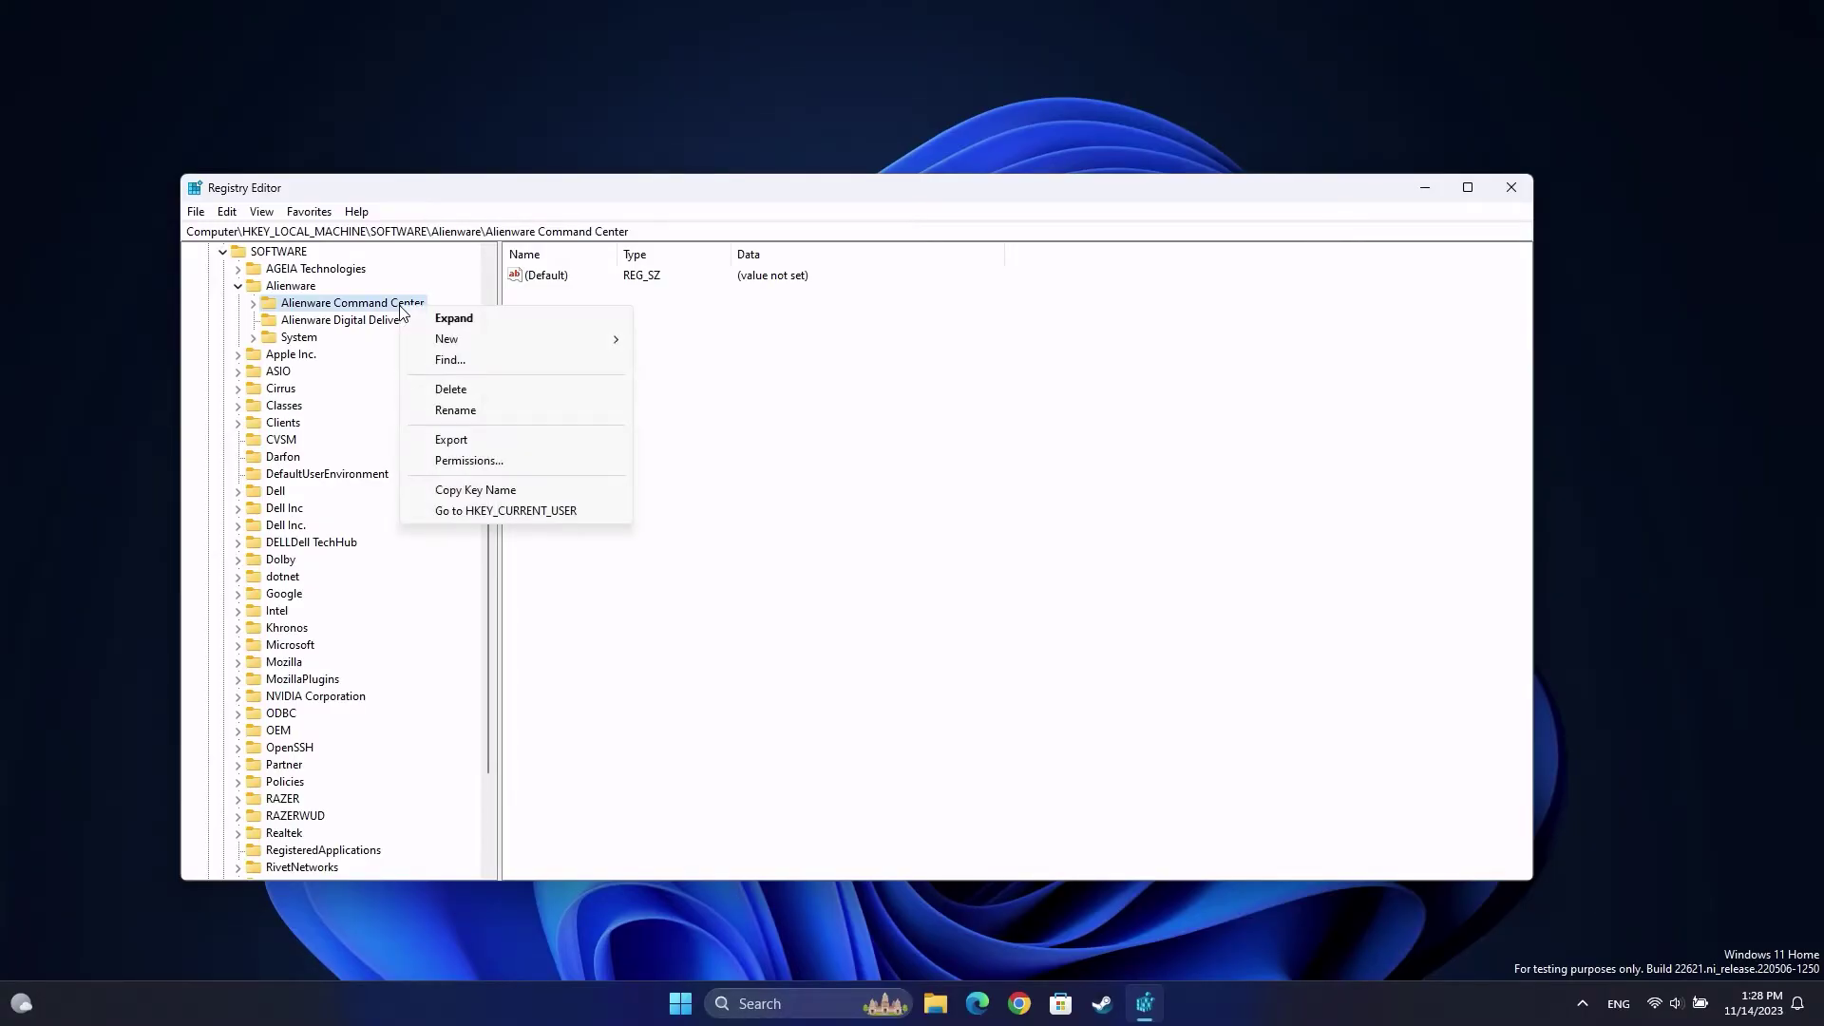
left_click(464, 390)
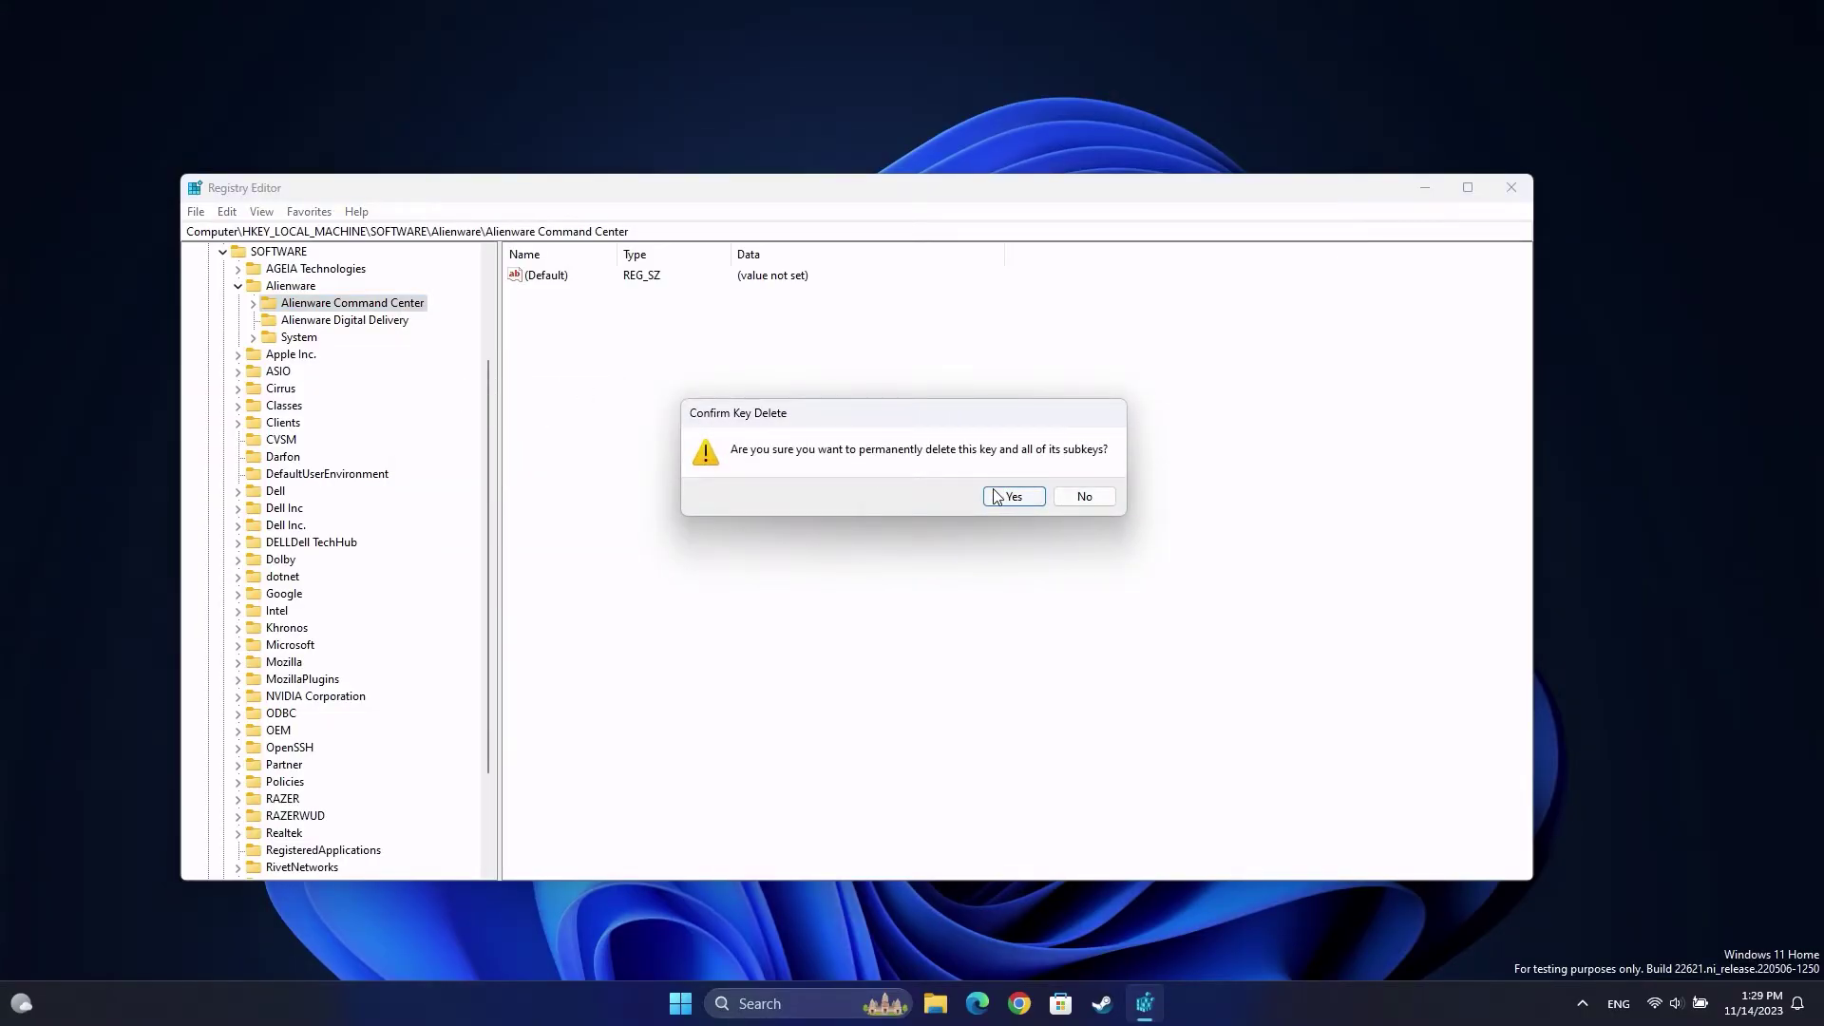
left_click(1013, 496)
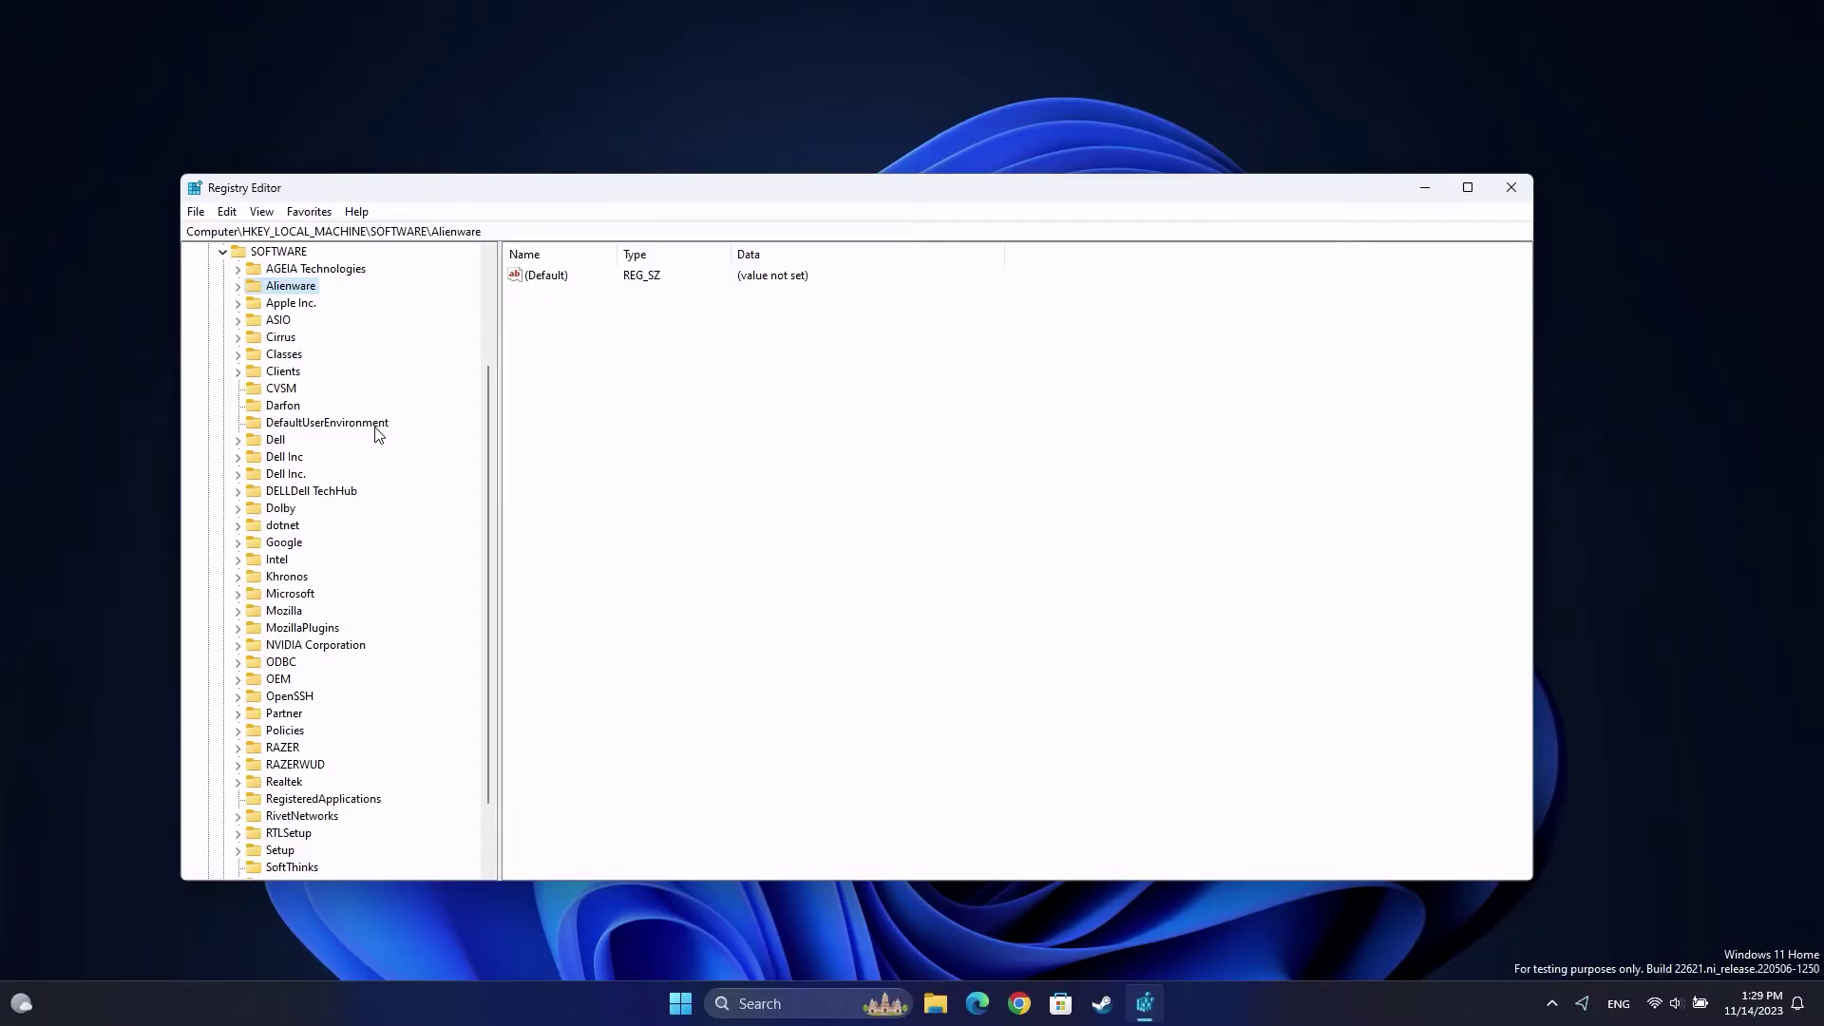
- Inspect SOFTWARE\WOW6432Node\Dell for Alienware keys, find none, and close Registry Editor
scroll(344, 477, "down", 2)
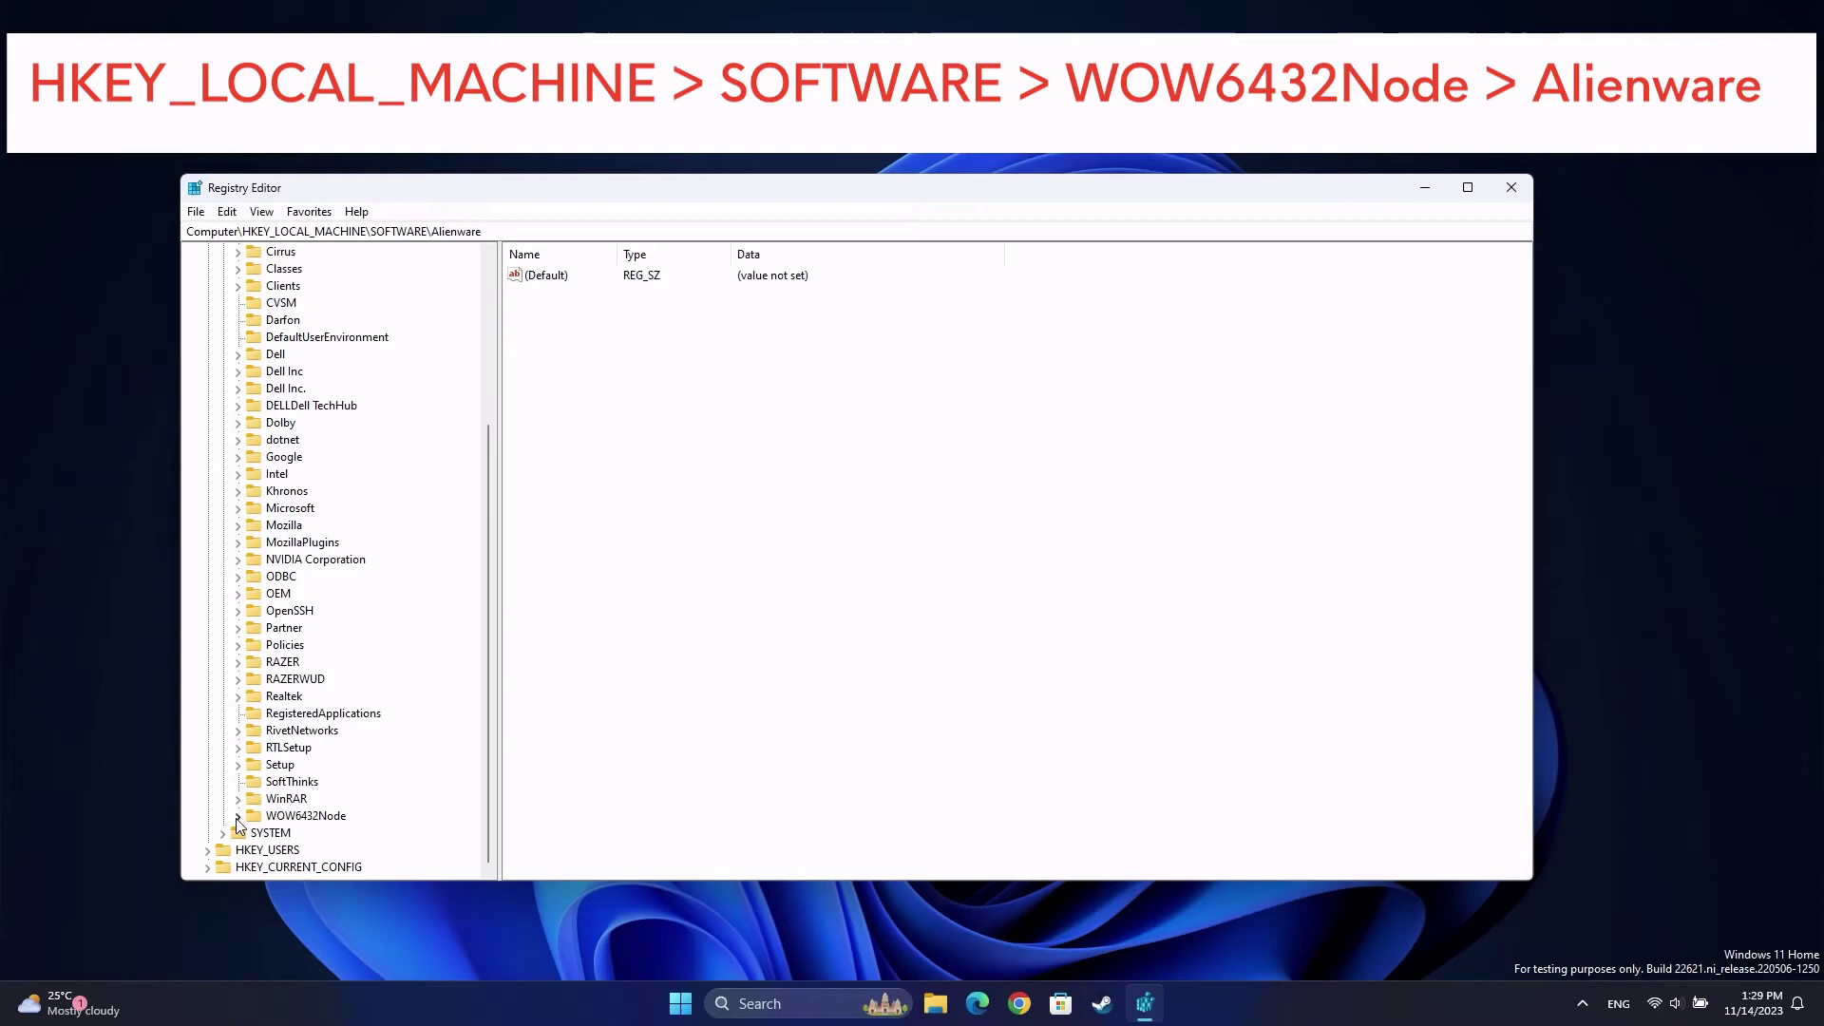
left_click(238, 816)
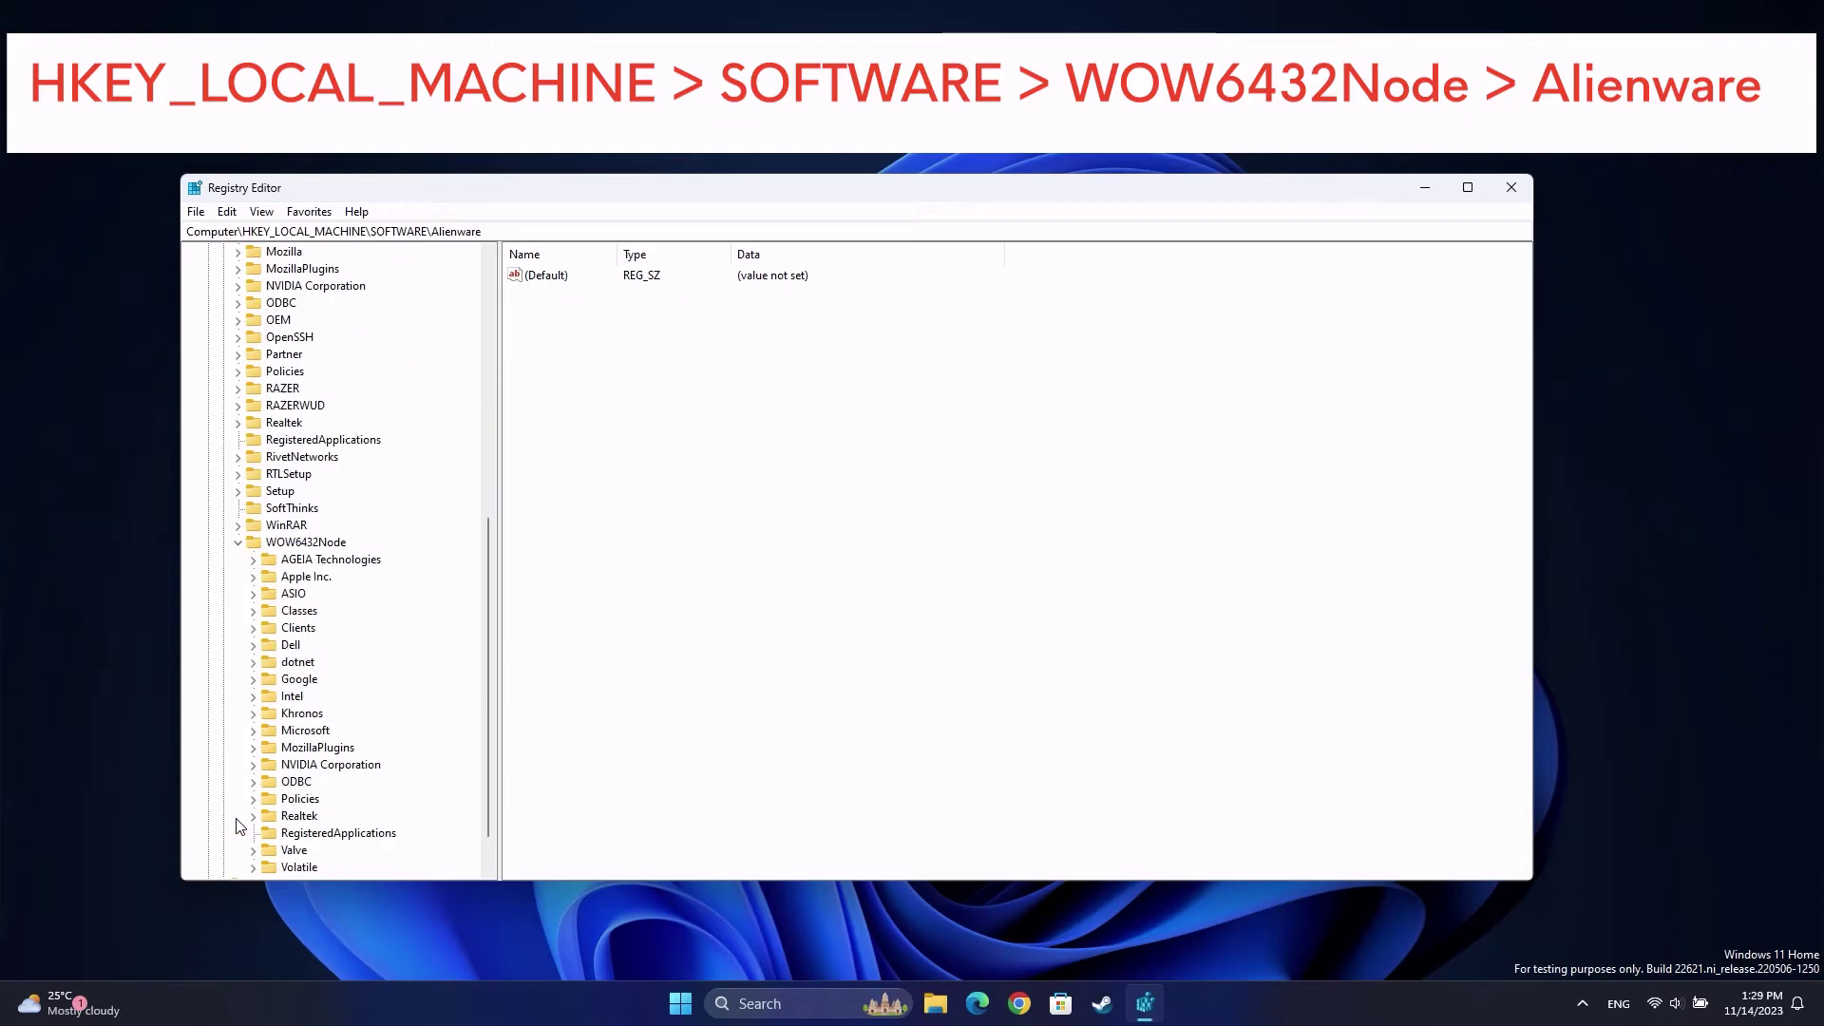
left_click(306, 542)
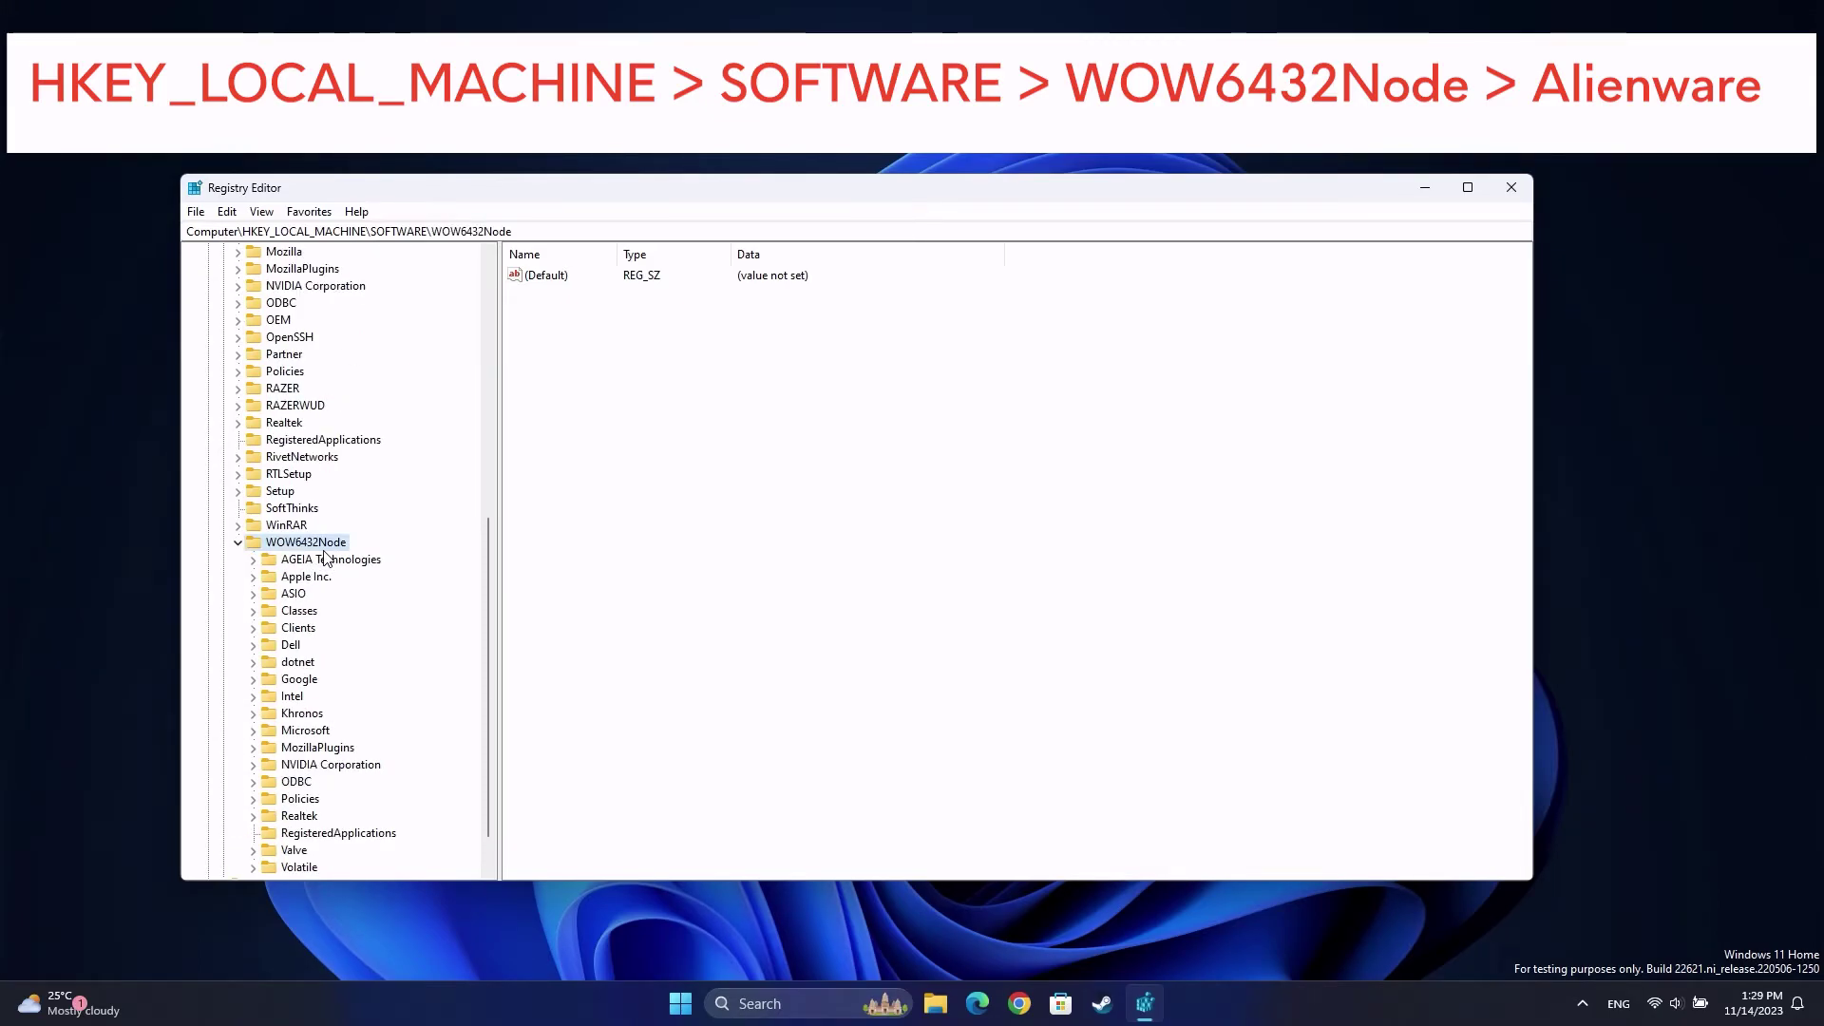
scroll(319, 609, "down", 1)
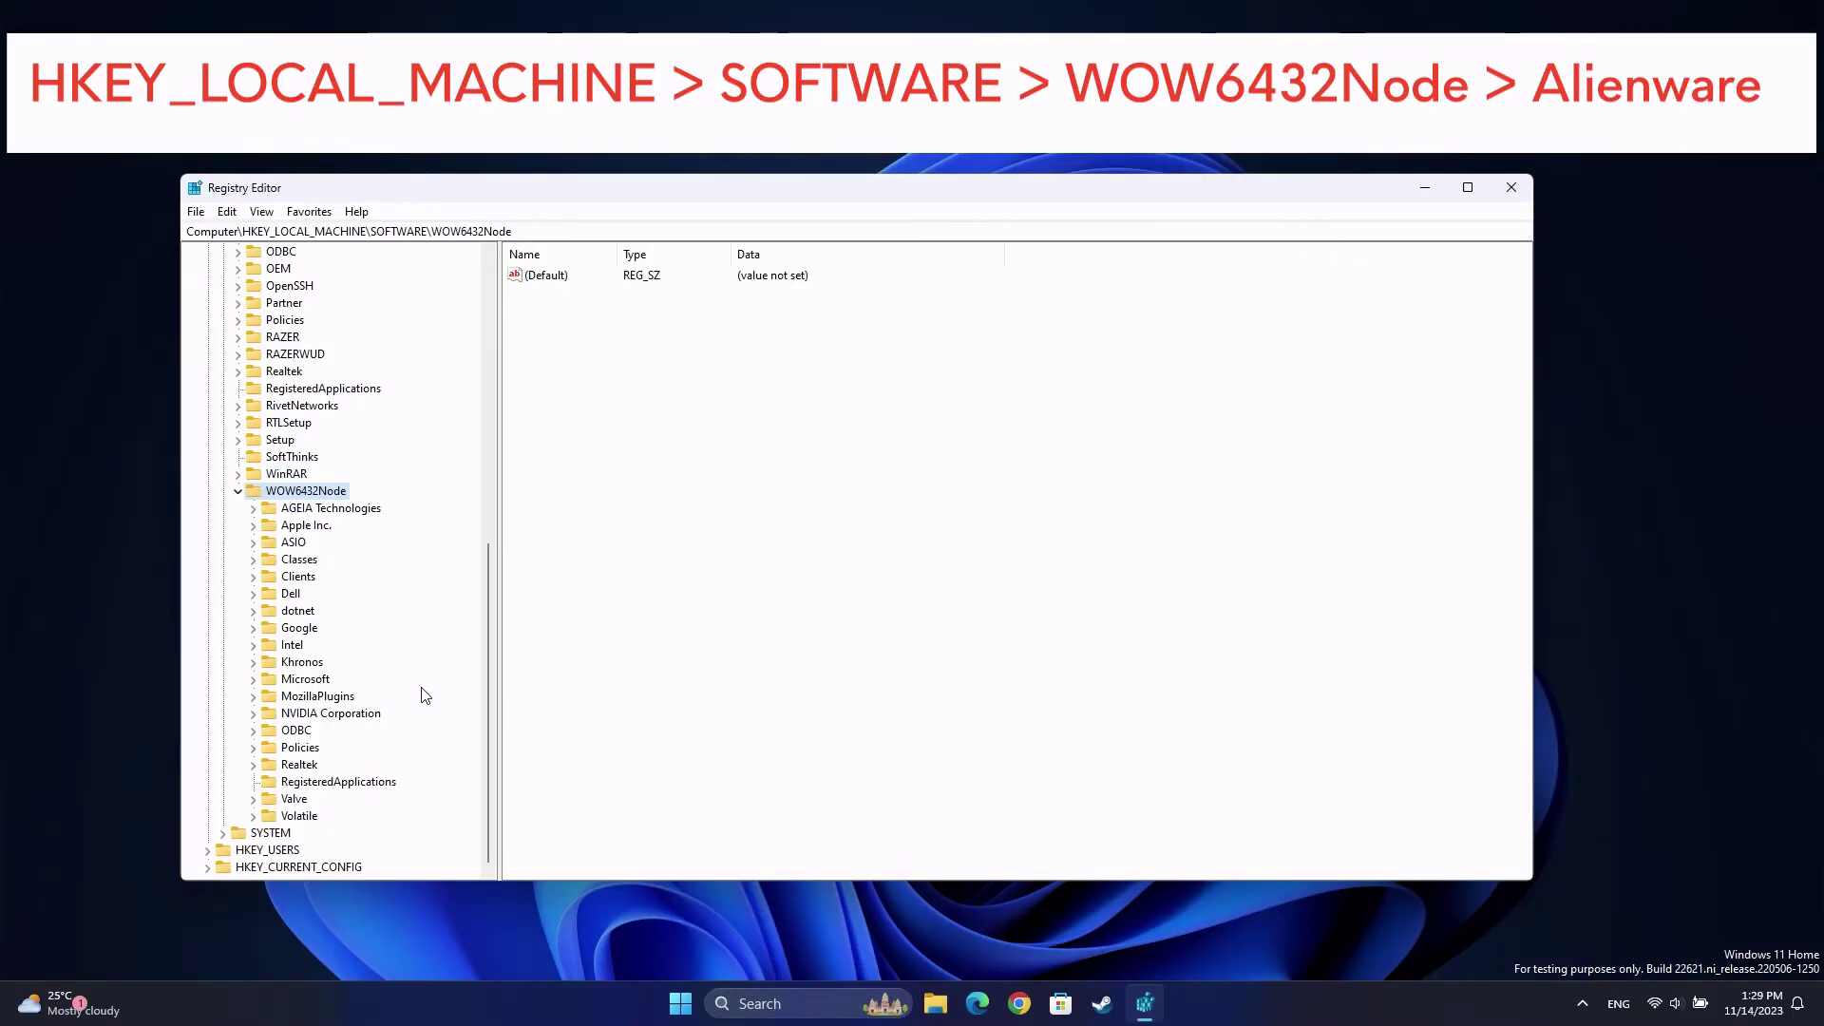
left_click(253, 593)
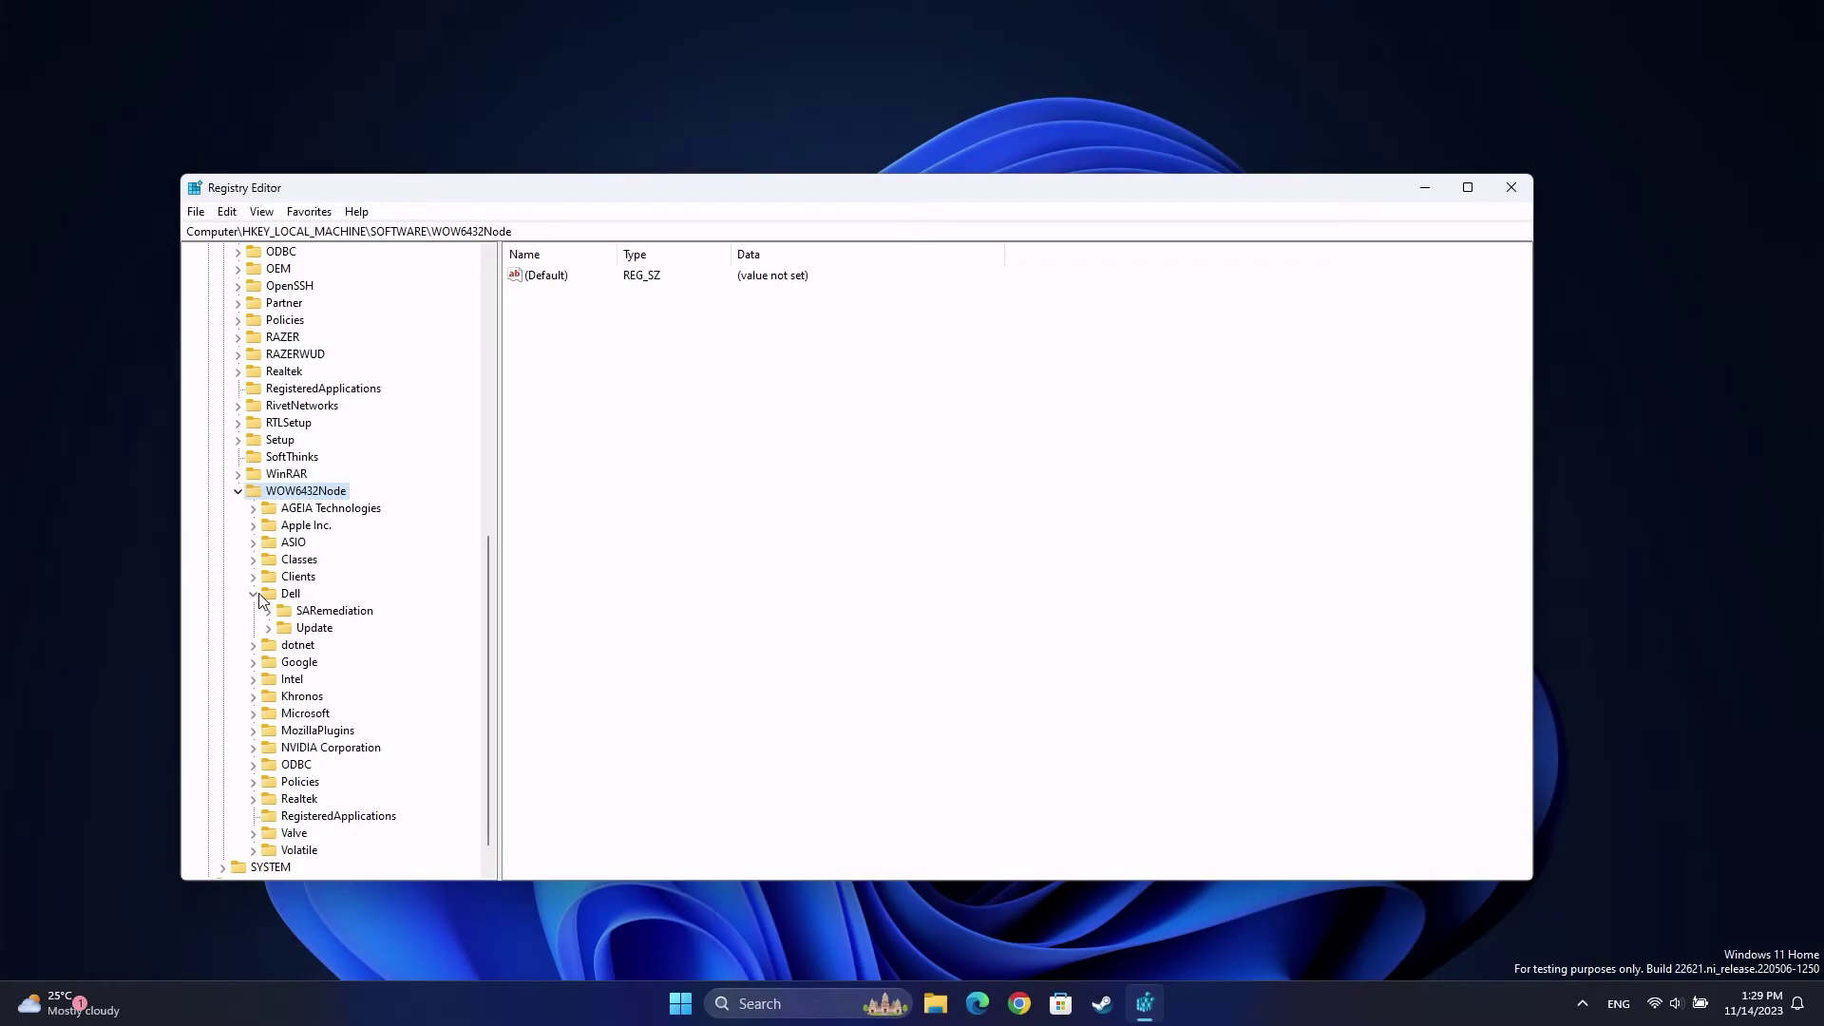
left_click(254, 594)
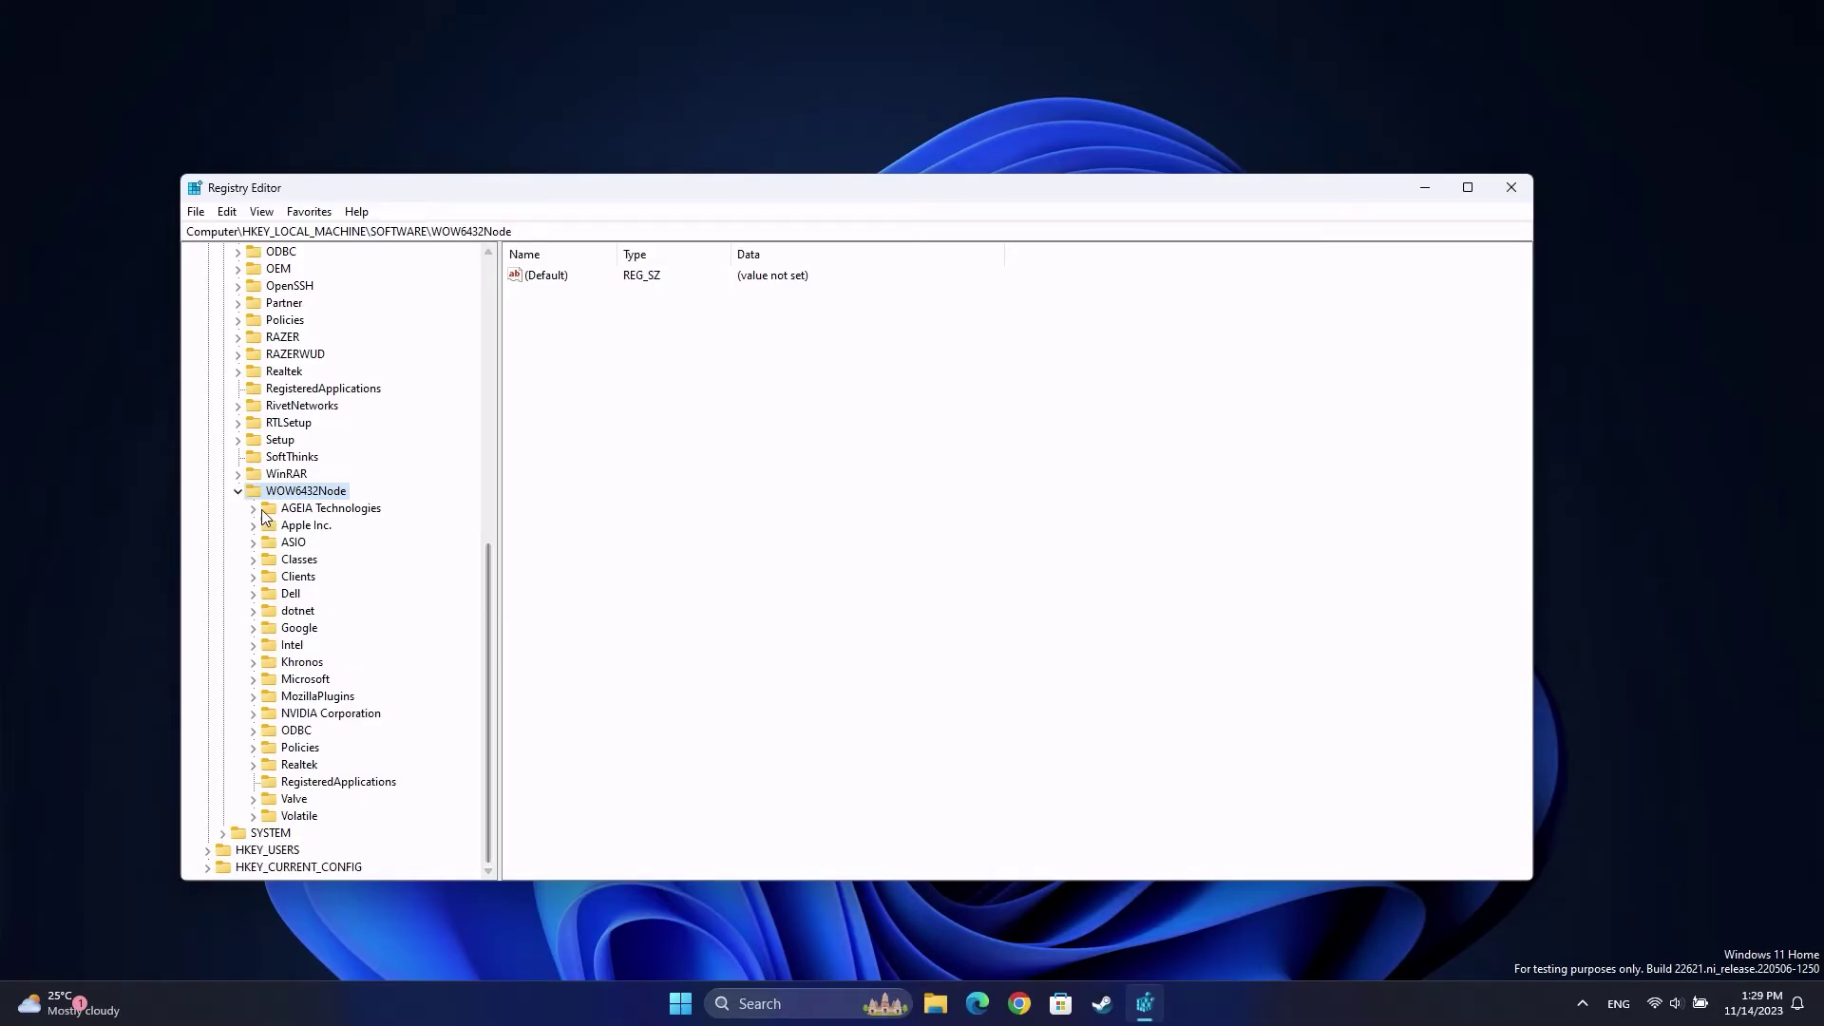
left_click(240, 492)
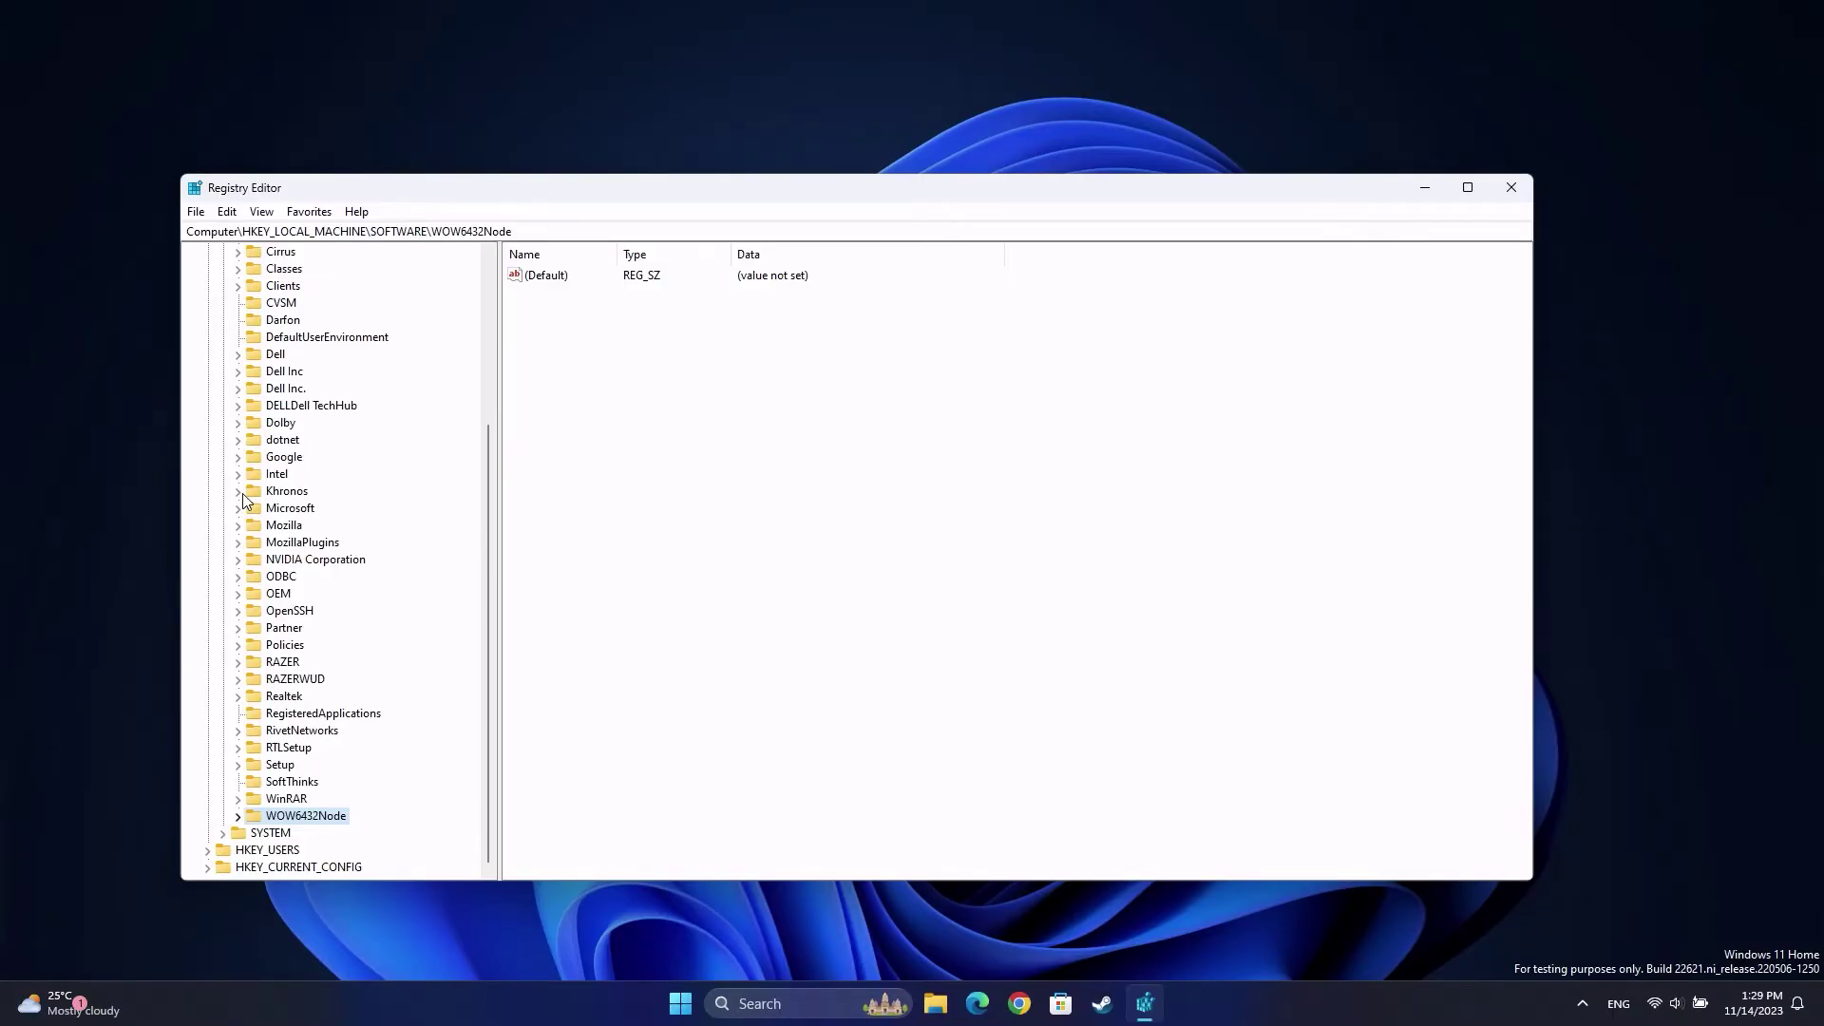
left_click(1513, 188)
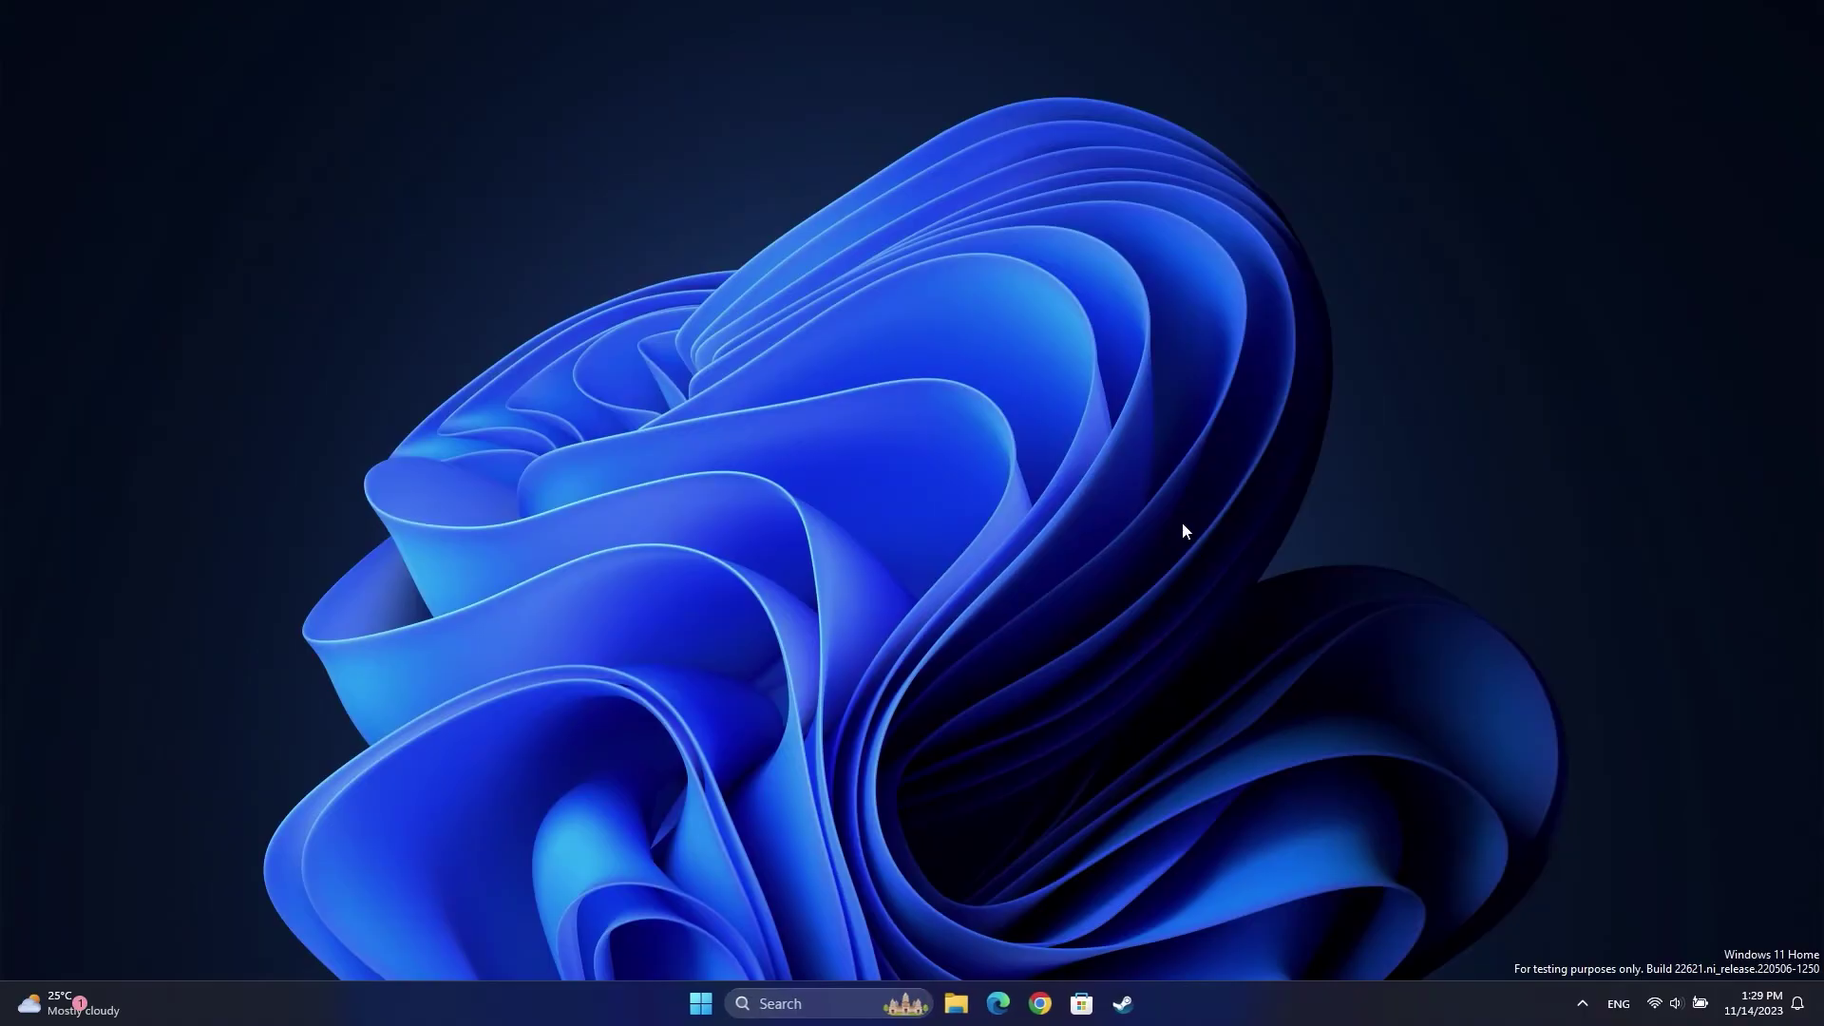
- Open Microsoft Edge from the taskbar to the dell.com/support welcome page
left_click(704, 1003)
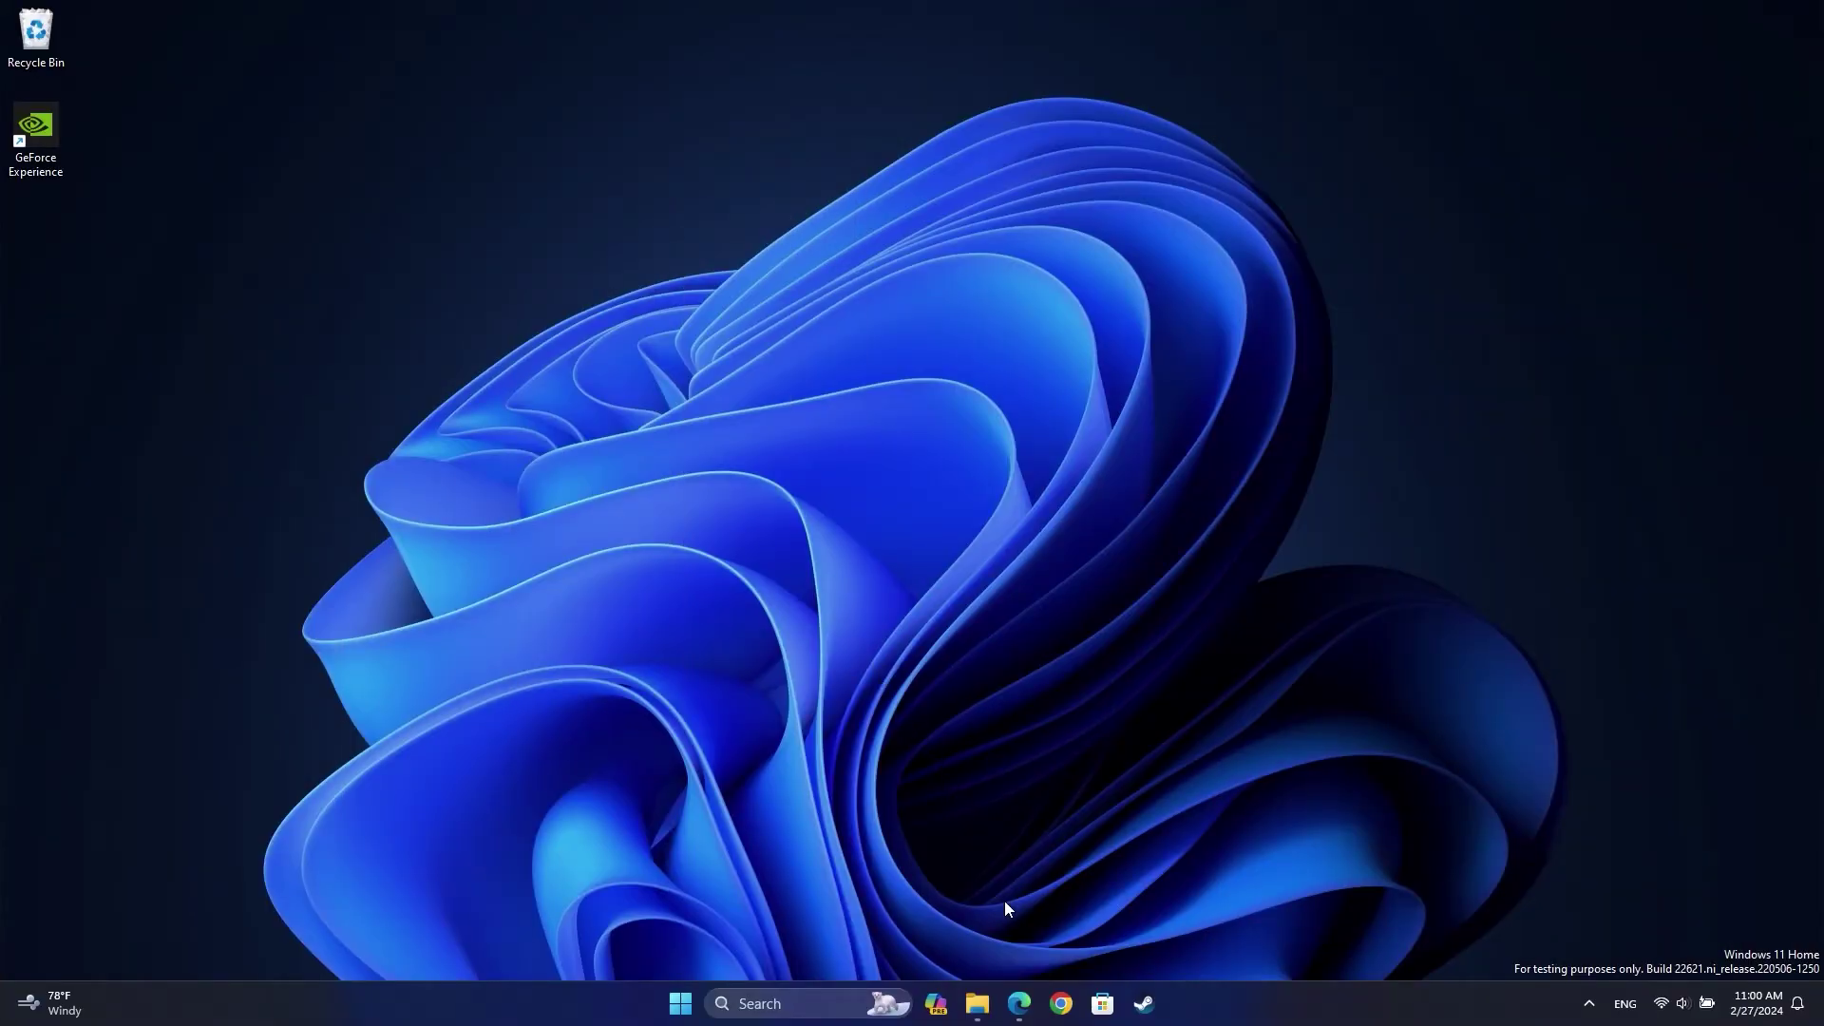
left_click(1021, 999)
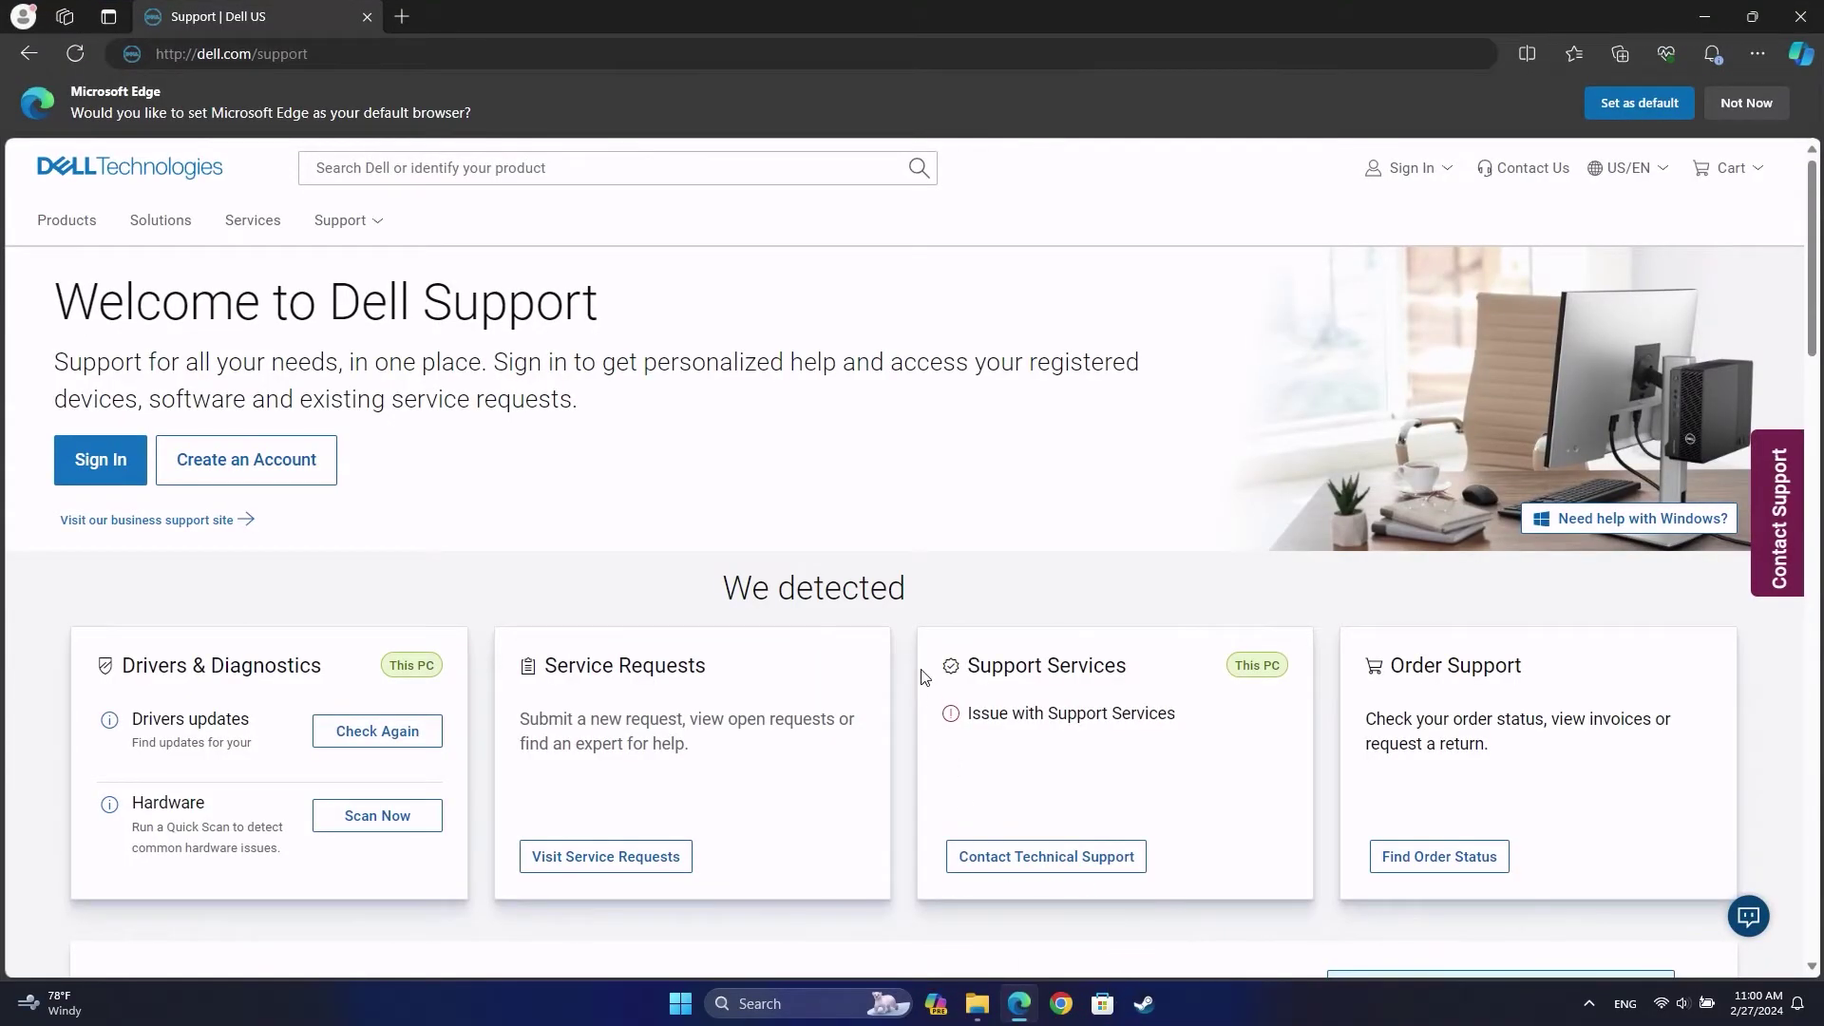
- Select the Alienware x16 R1 product and open its Drivers & Downloads page
scroll(921, 676, "down", 5)
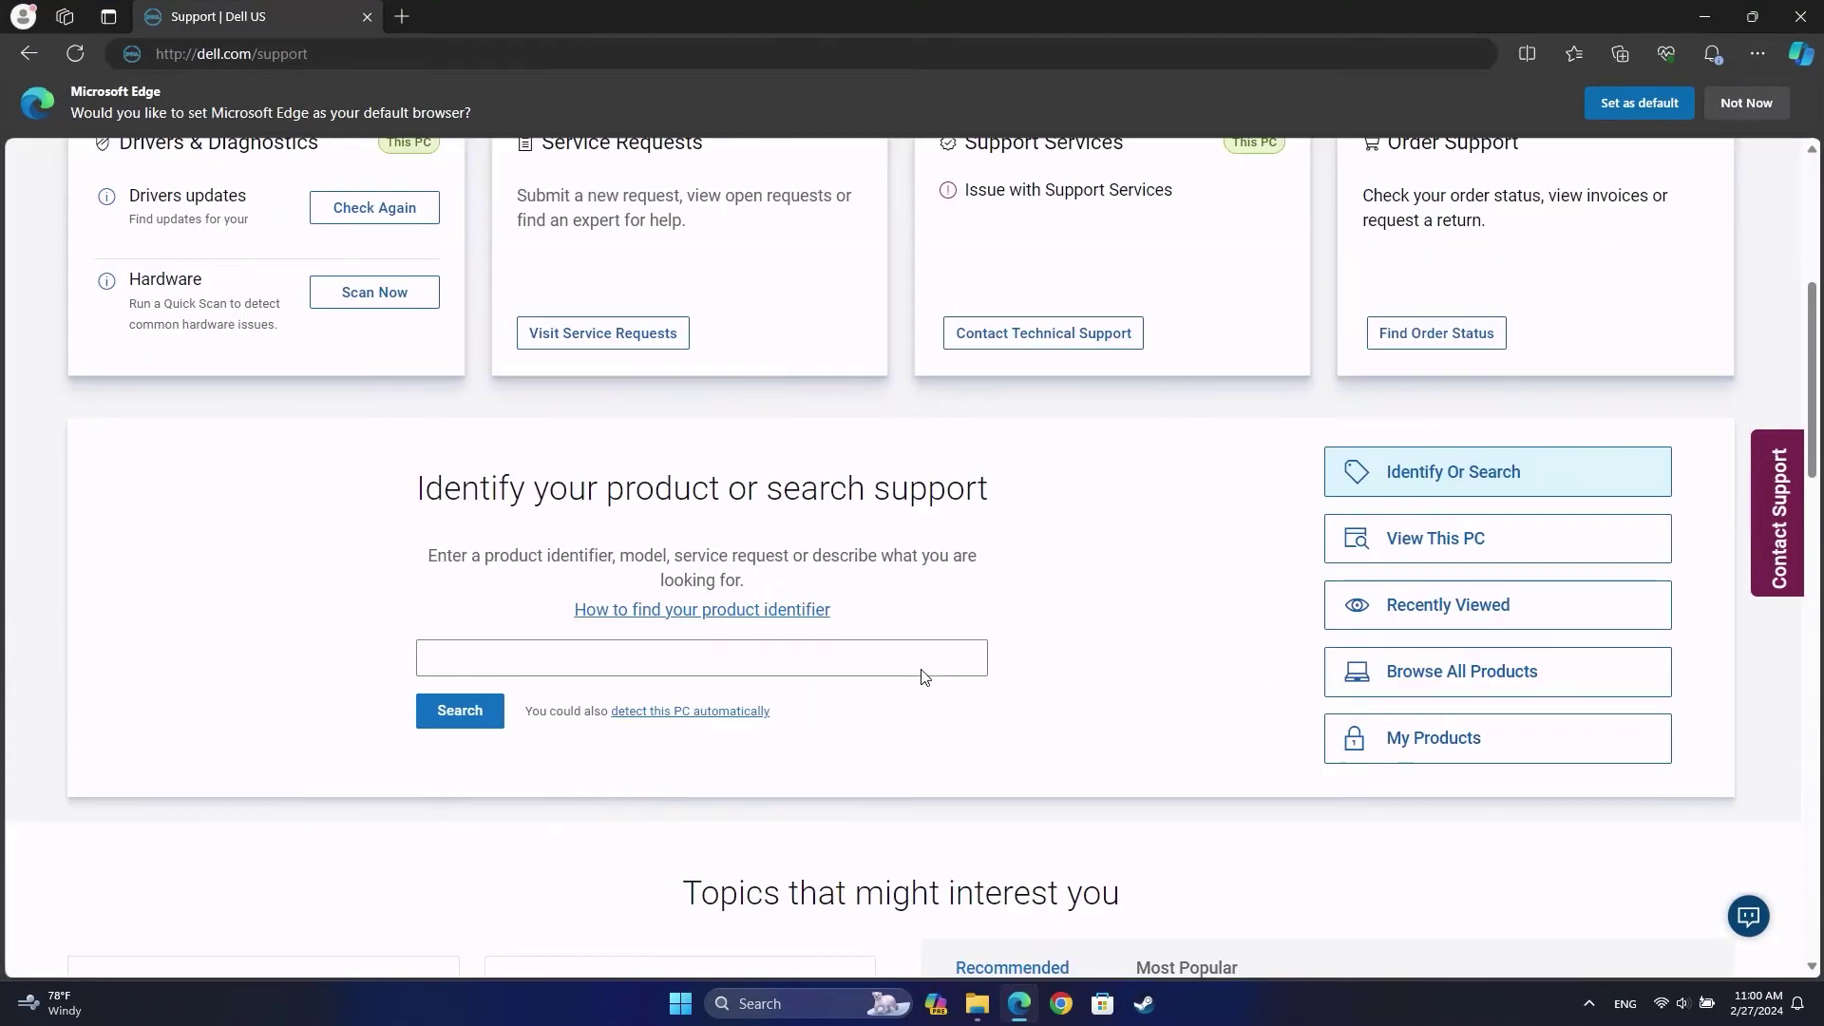
left_click(757, 656)
left_click(586, 740)
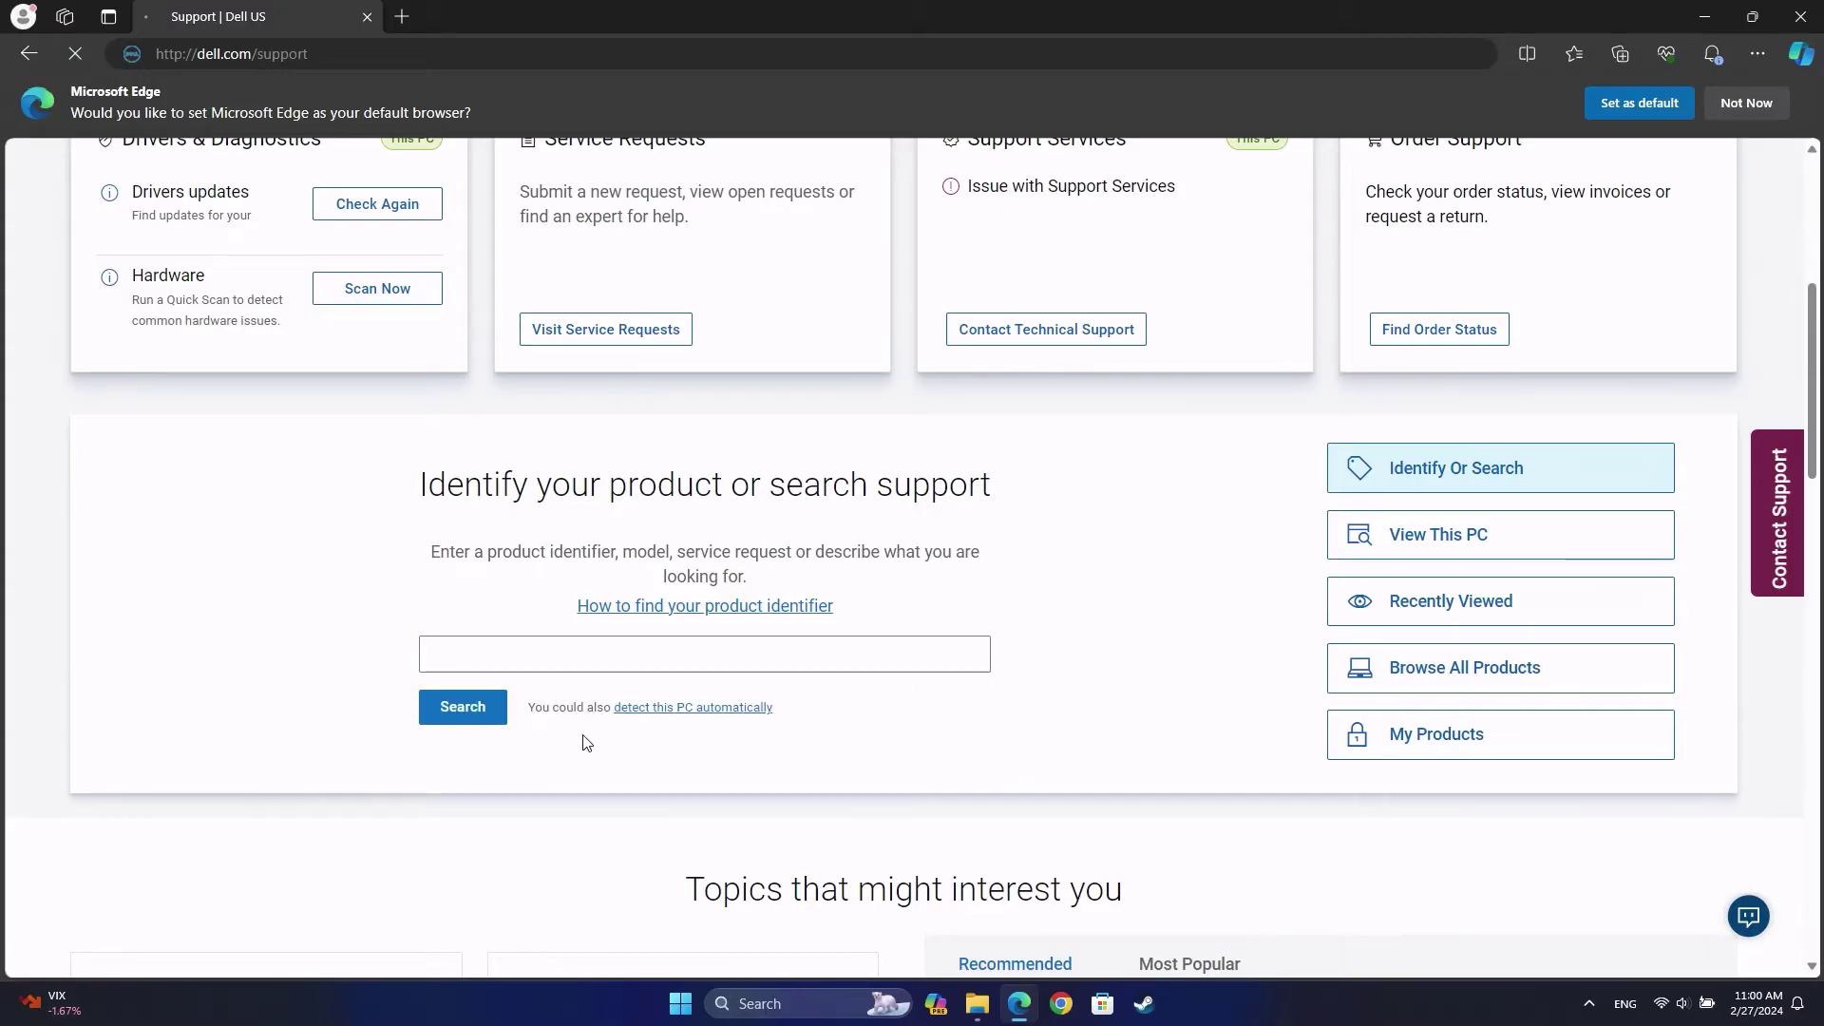
left_click(597, 570)
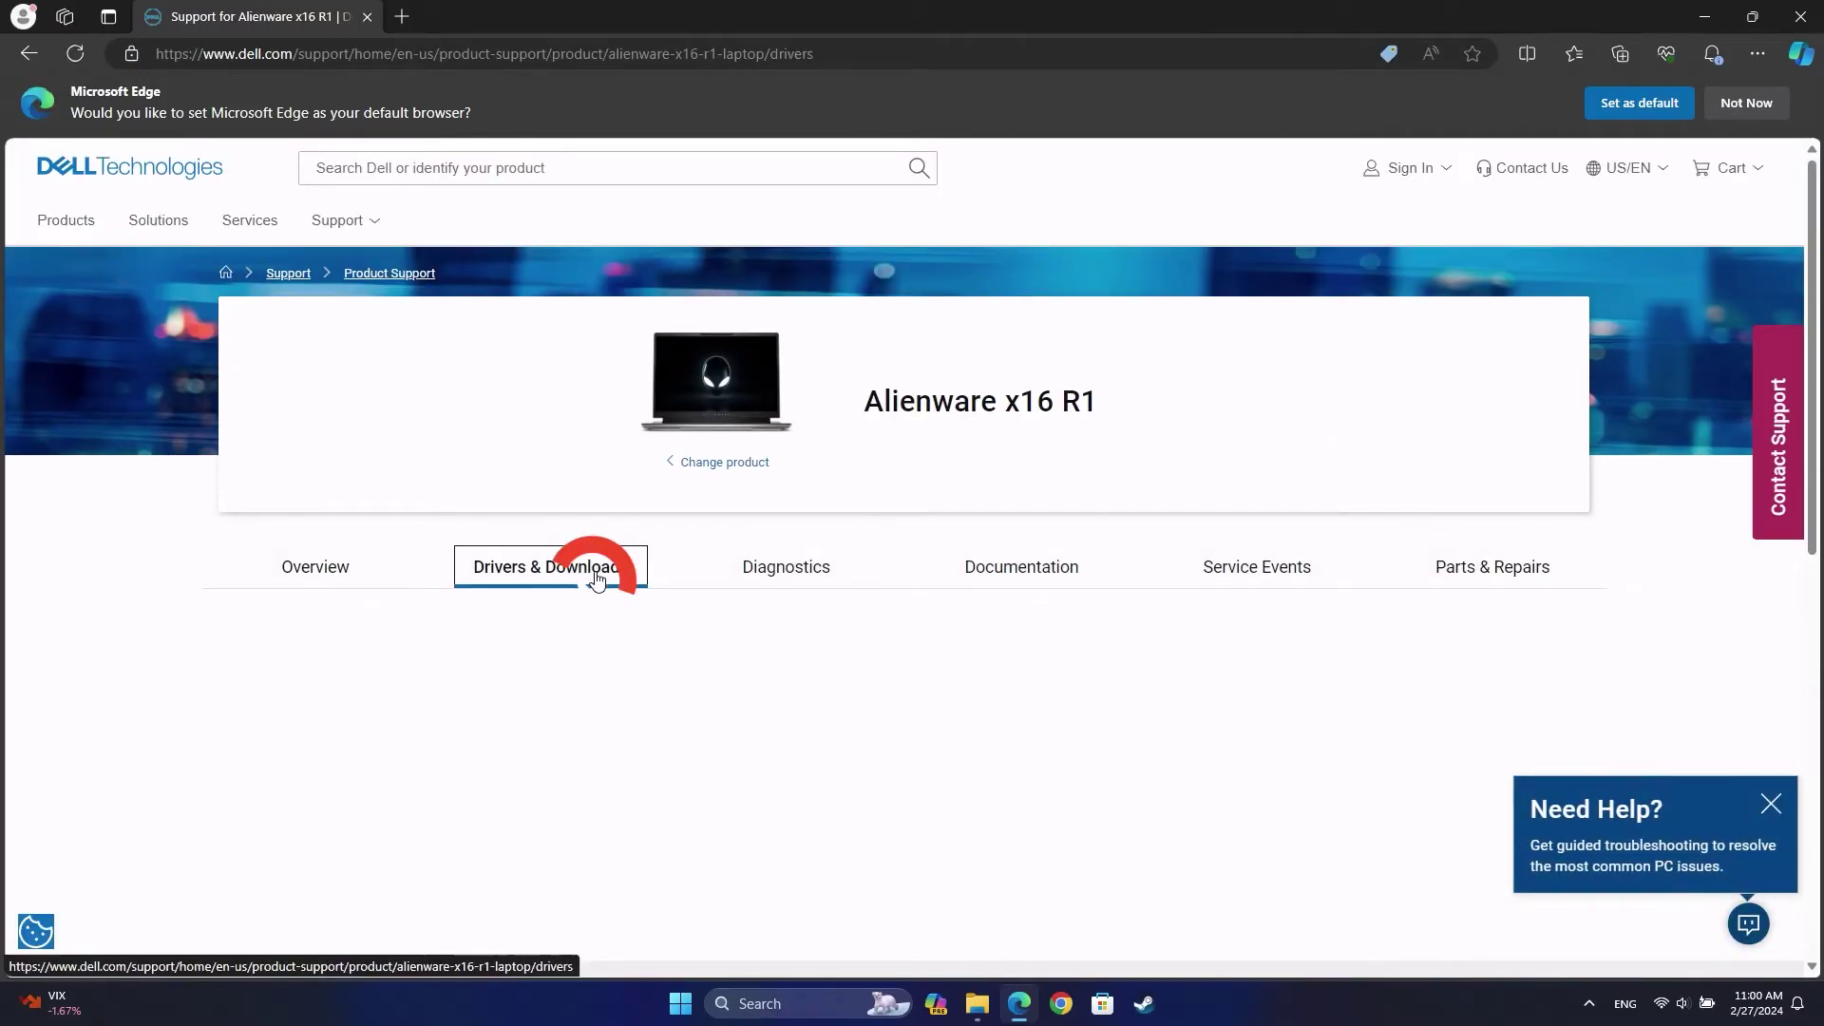
- Expand the downloads, filter to Application, and download the Alienware Command Center 6.x full installer
scroll(903, 674, "down", 2)
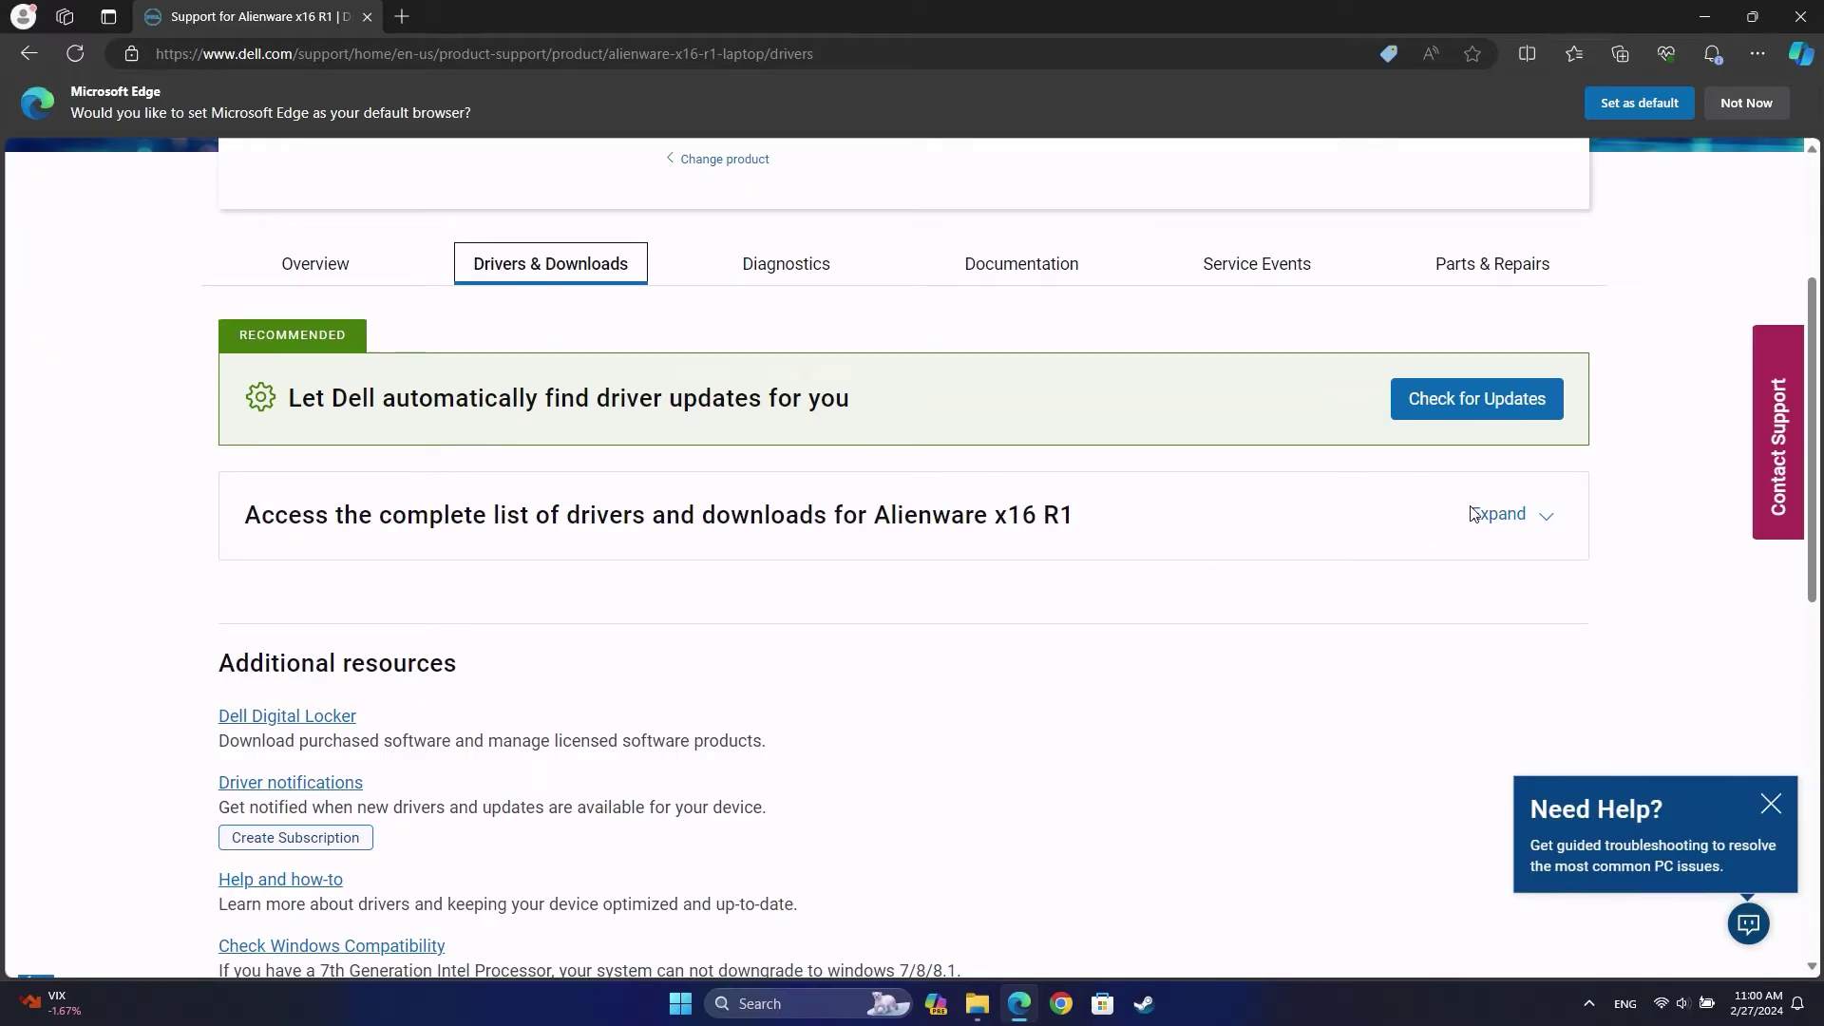
left_click(1504, 516)
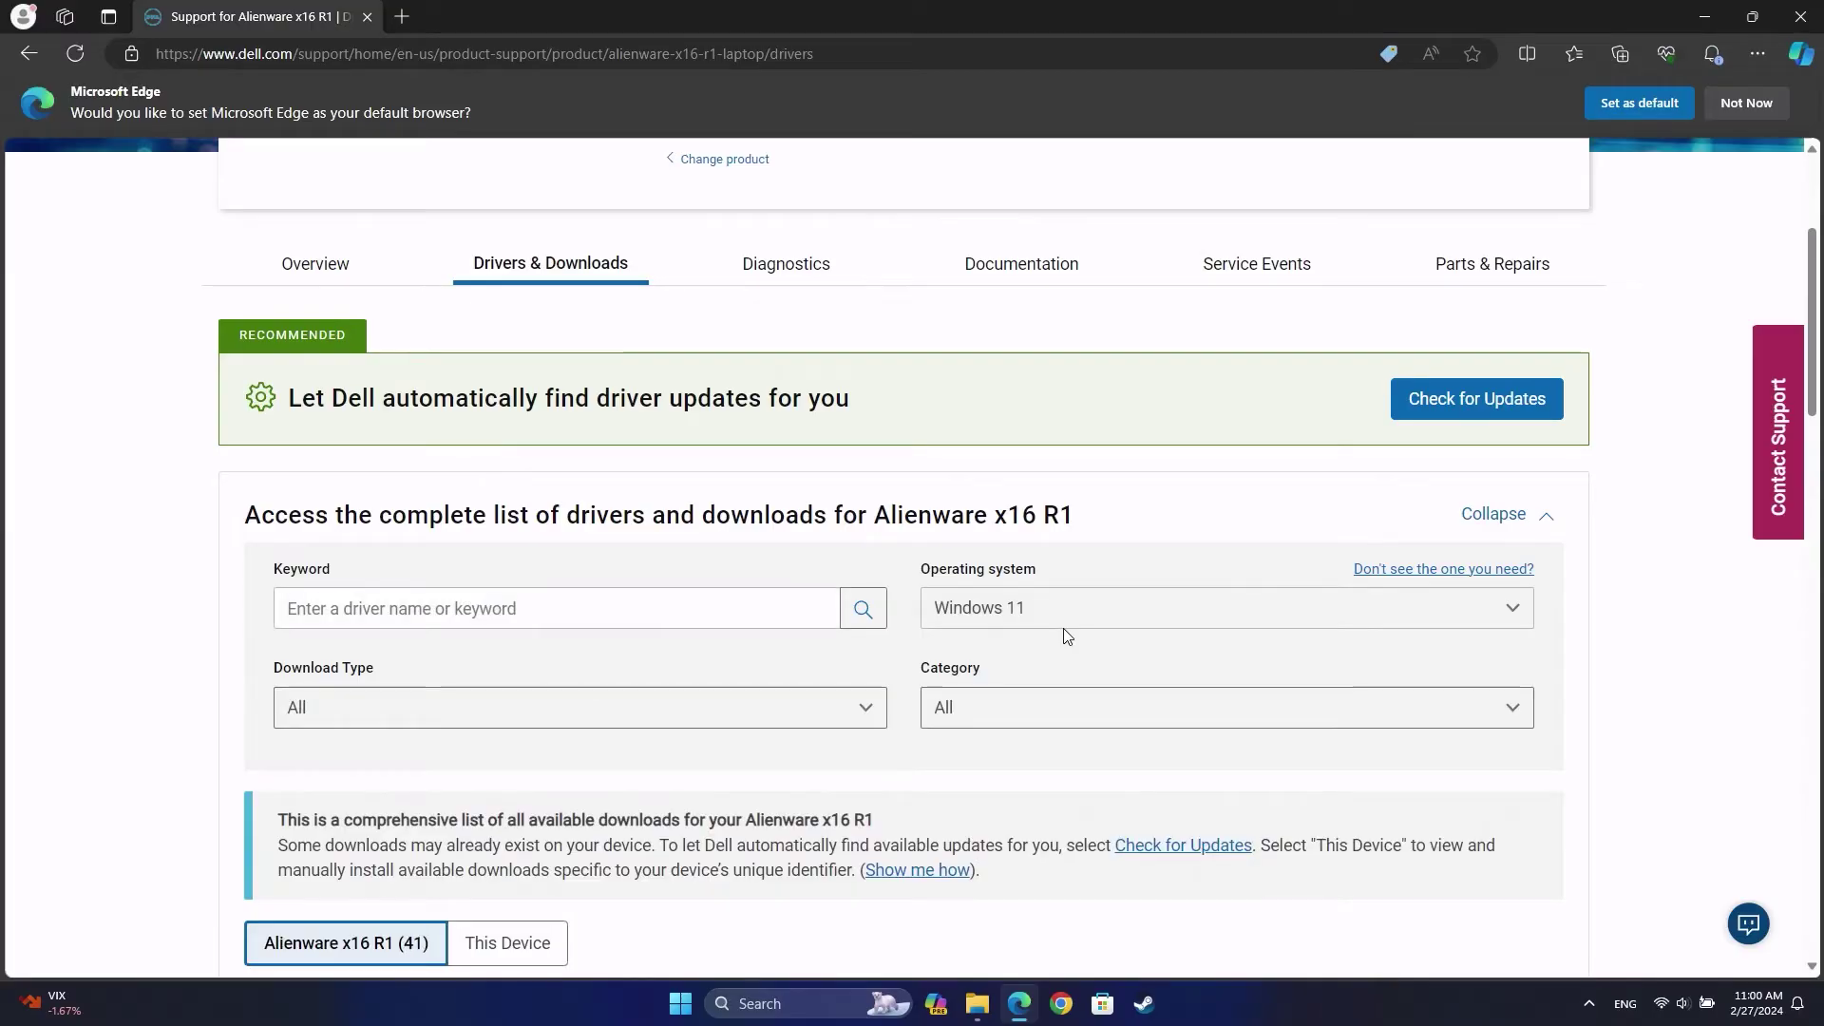
left_click(1179, 720)
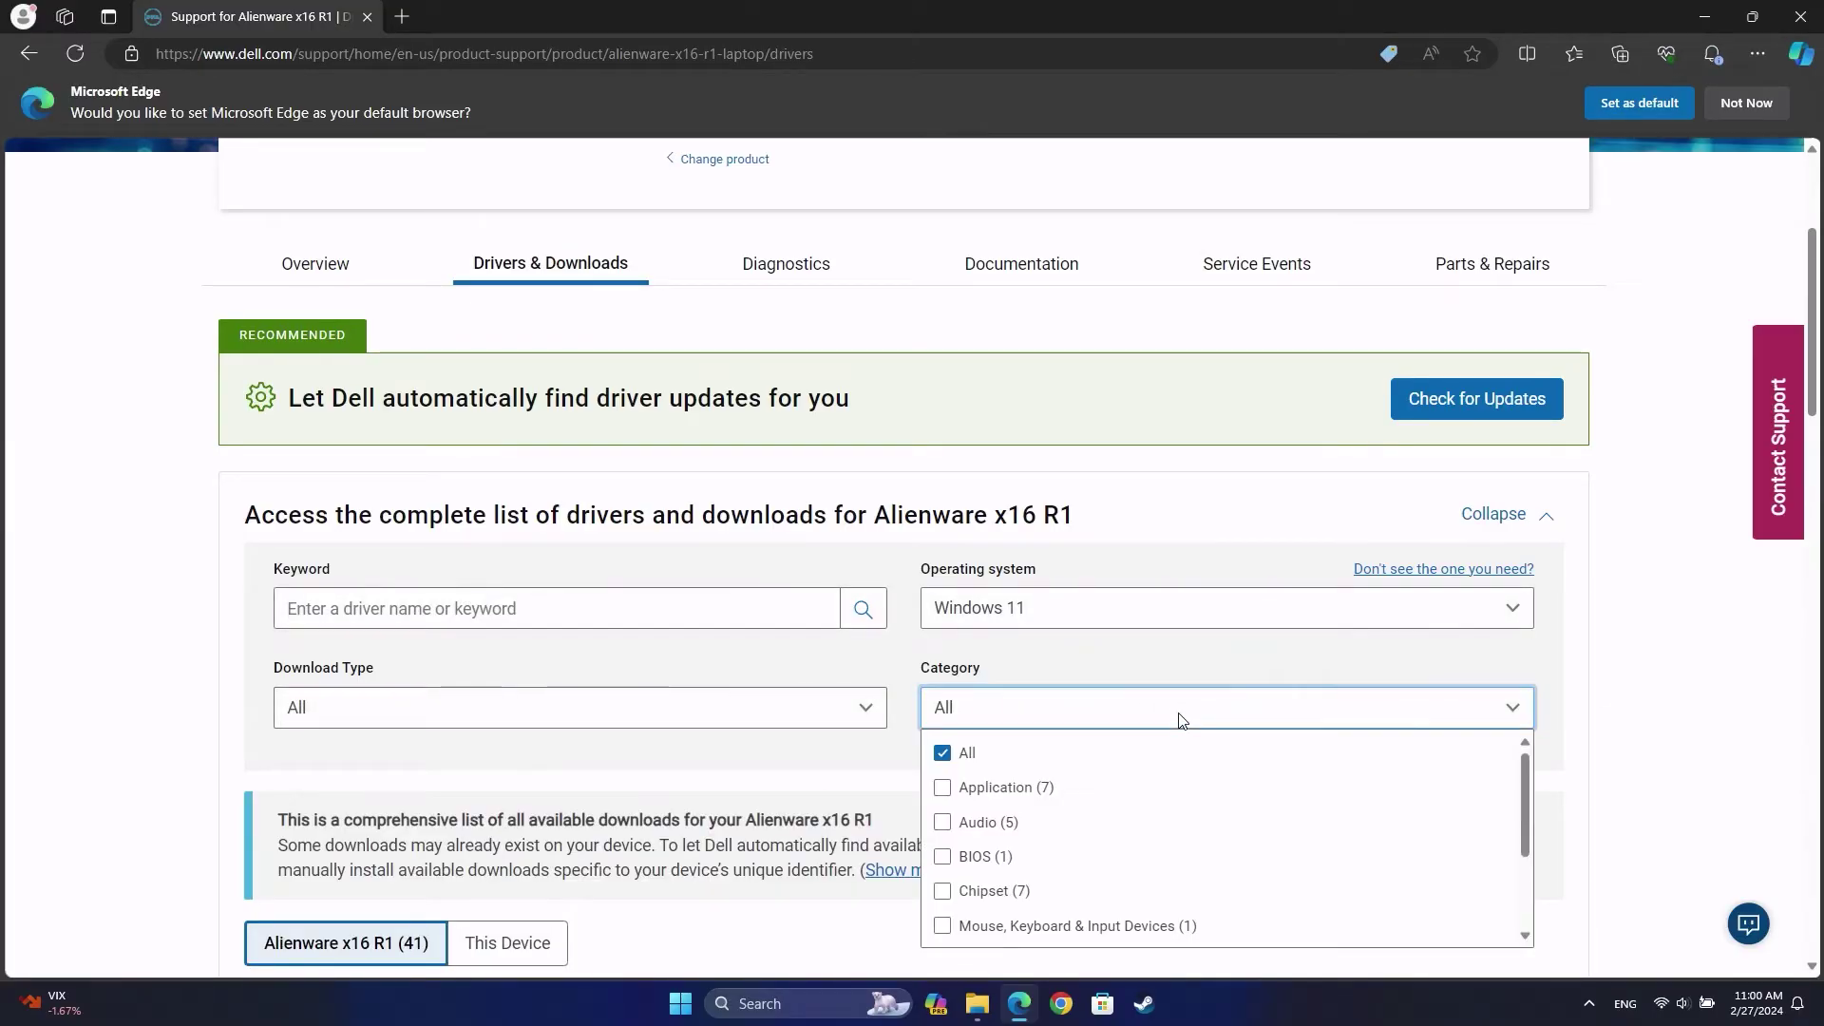
left_click(943, 789)
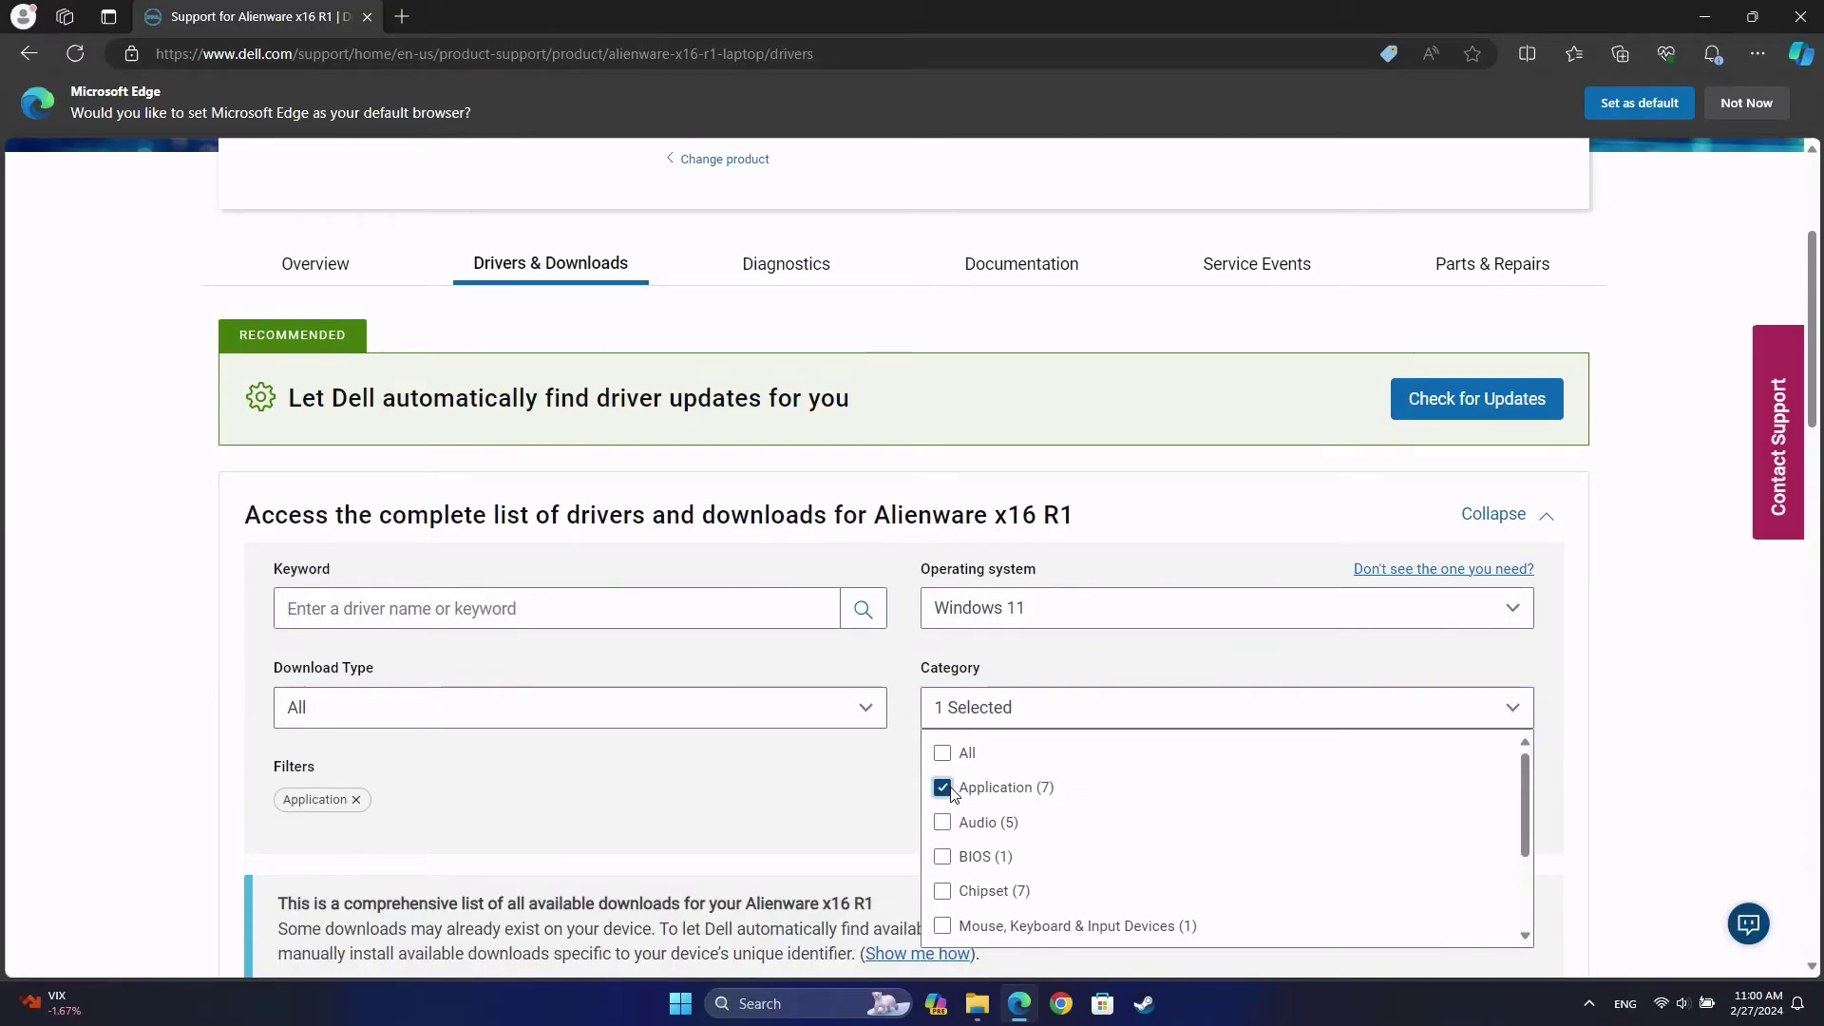
left_click(834, 796)
scroll(834, 796, "down", 5)
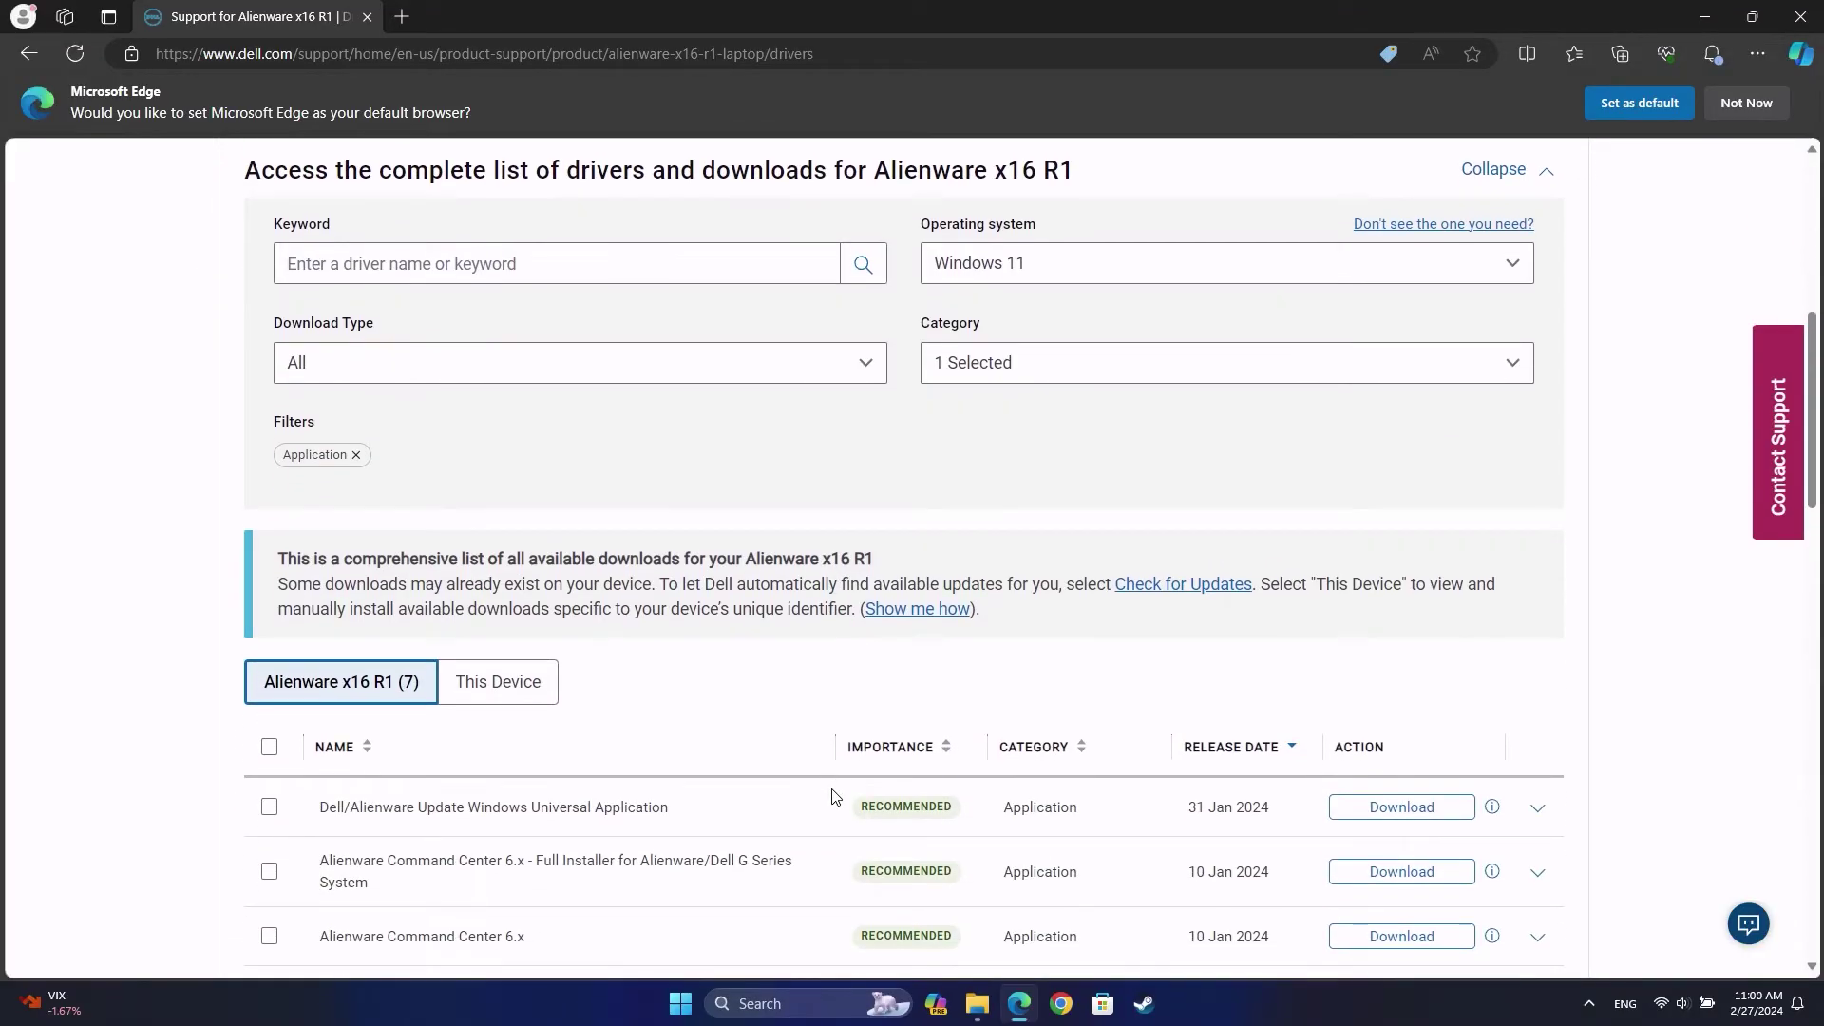
scroll(834, 796, "down", 2)
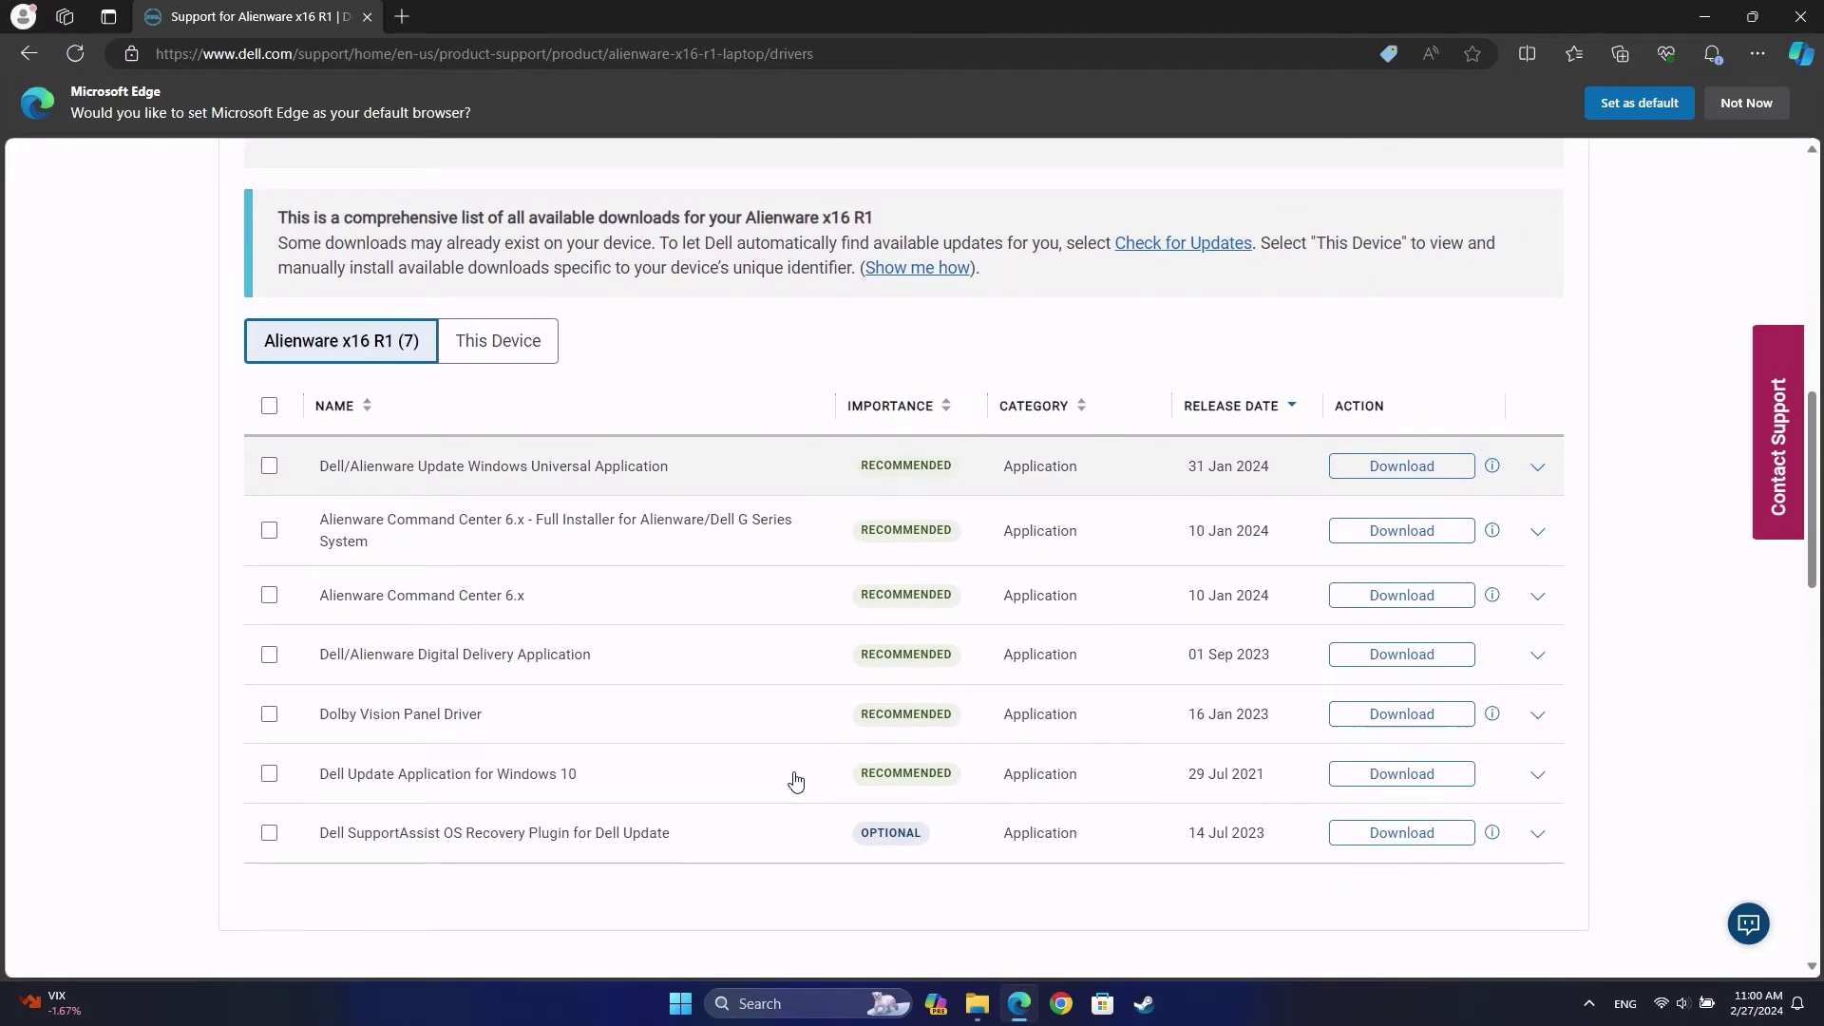
left_click(1376, 543)
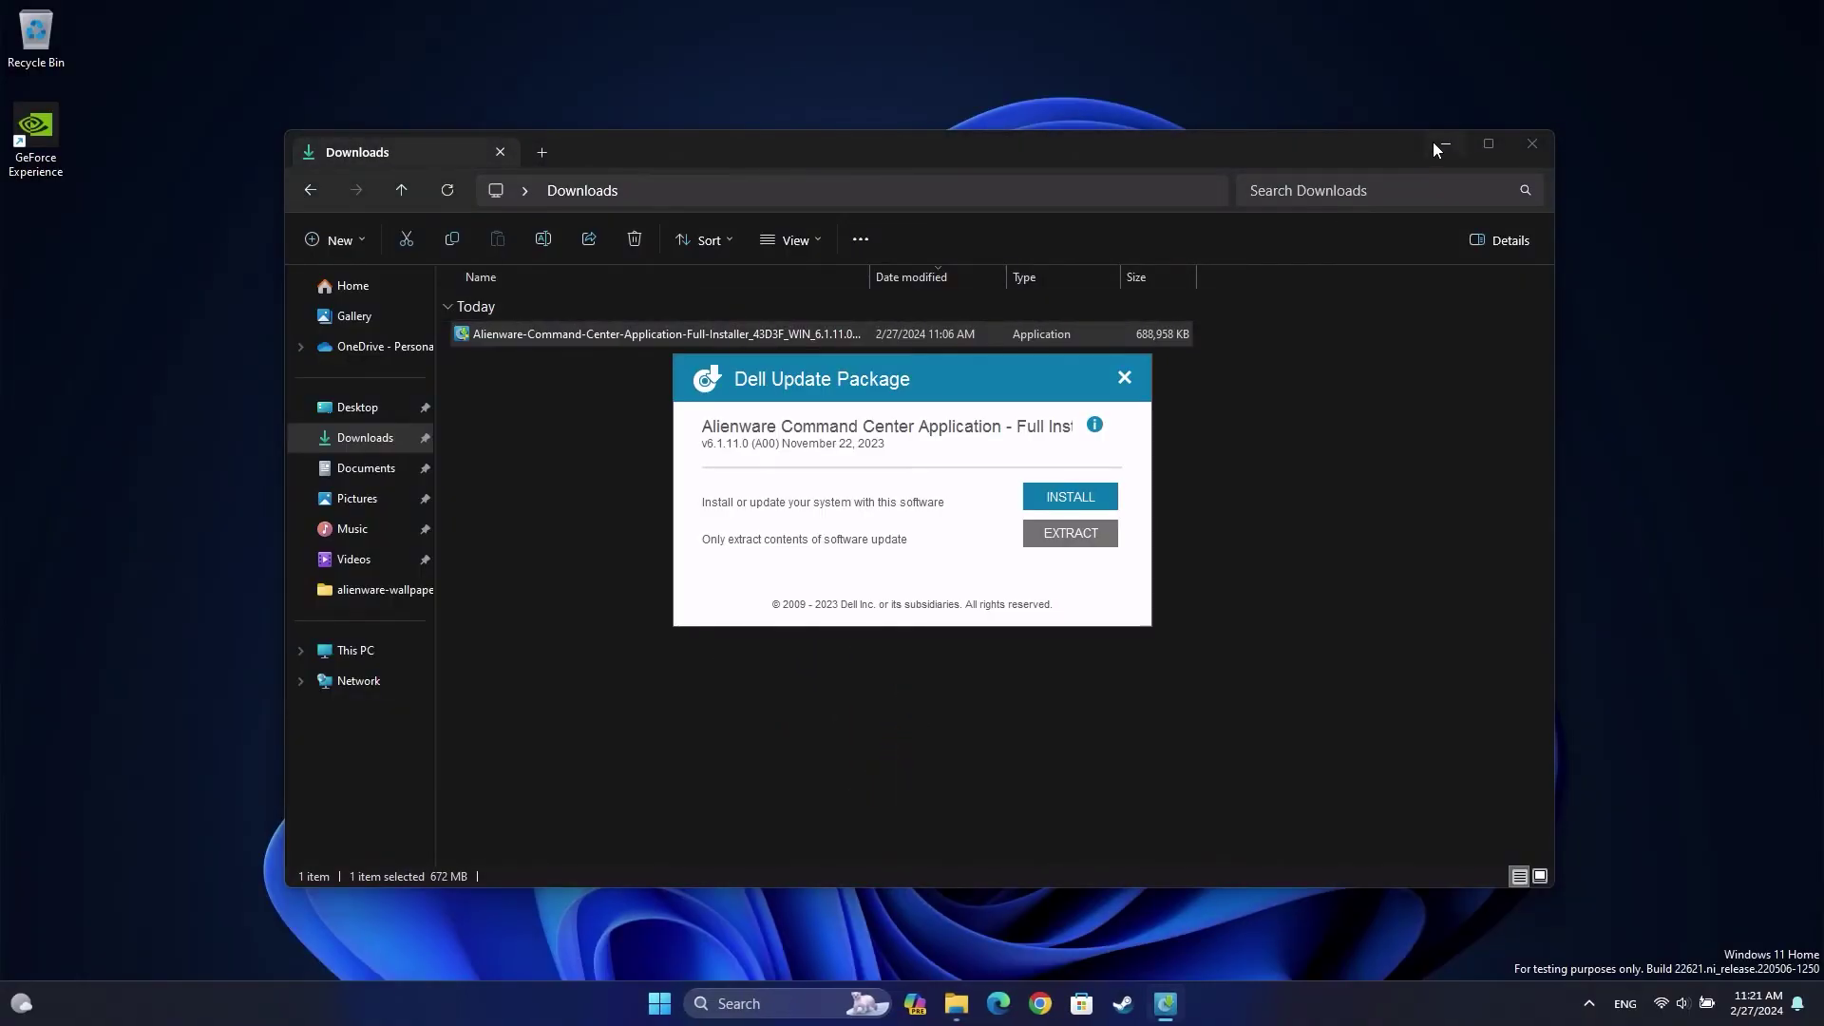
- Minimize the Downloads window and start the Alienware Command Center package install from the Dell Update Package
left_click(1451, 140)
left_click(1100, 497)
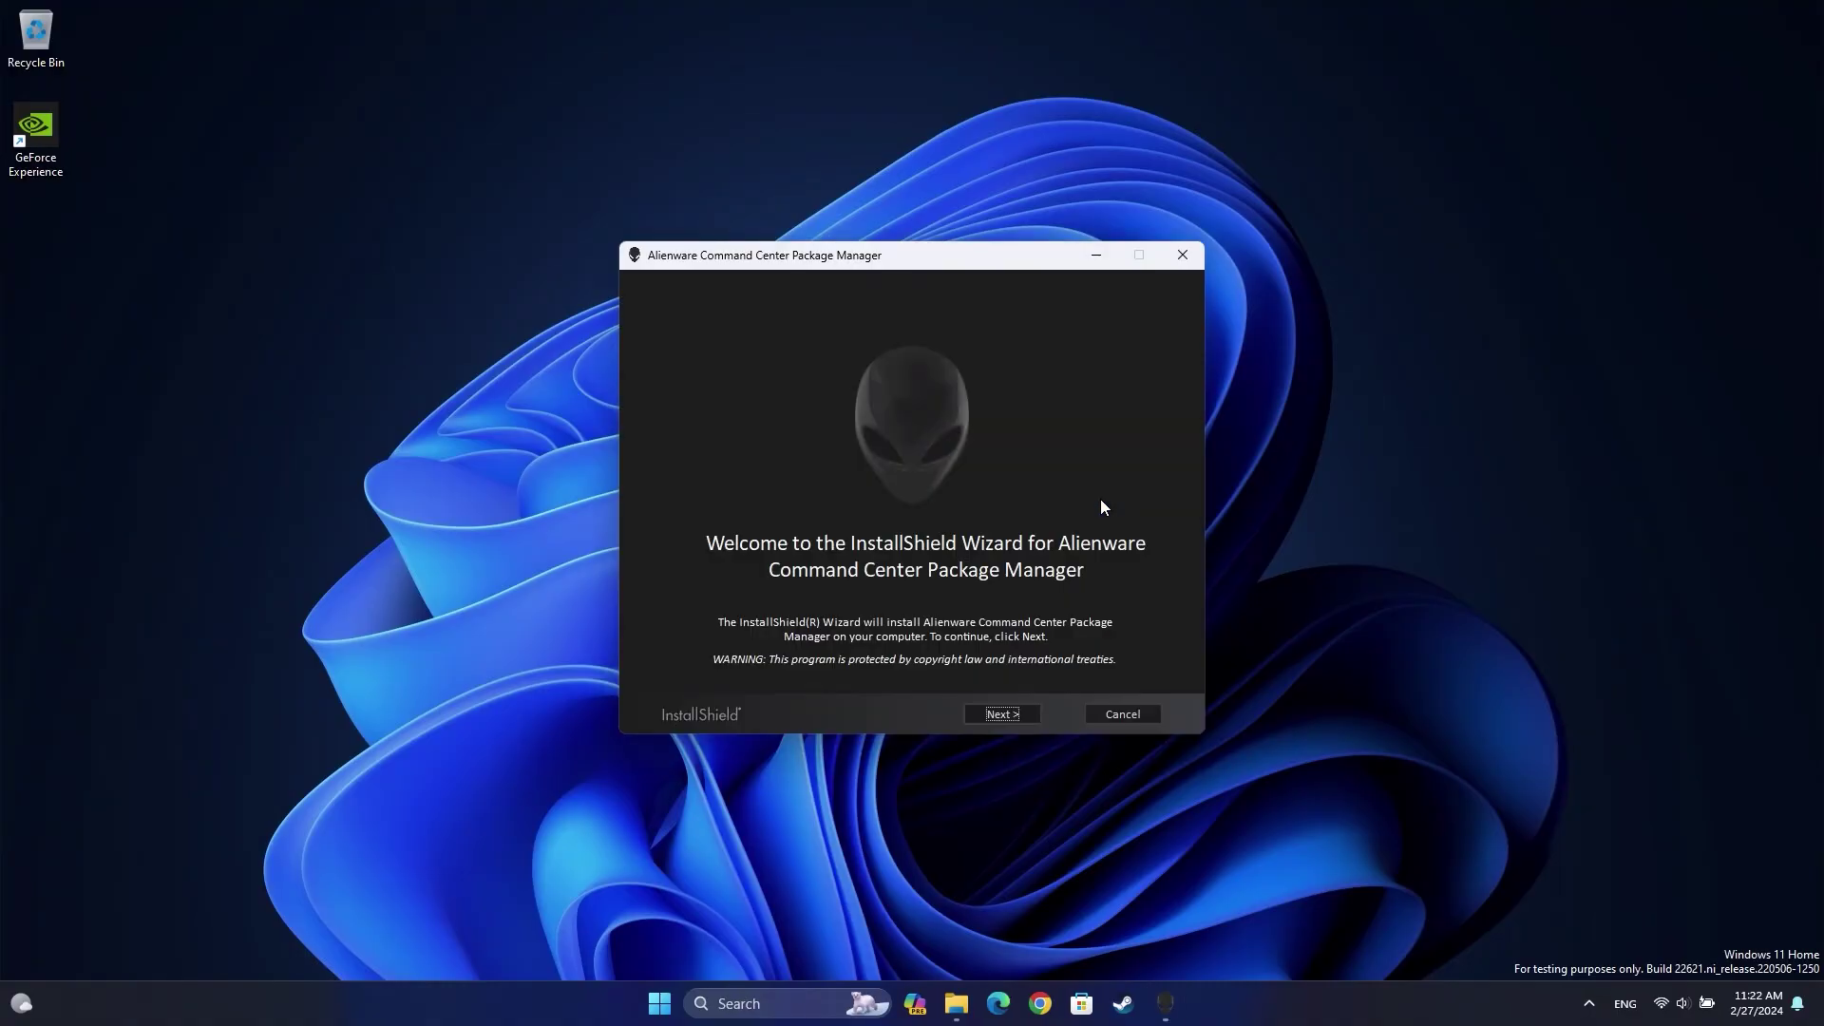
- Accept the license, install the Package Manager, and tick restart immediately on the completion page
left_click(1005, 712)
left_click(695, 664)
left_click(1004, 713)
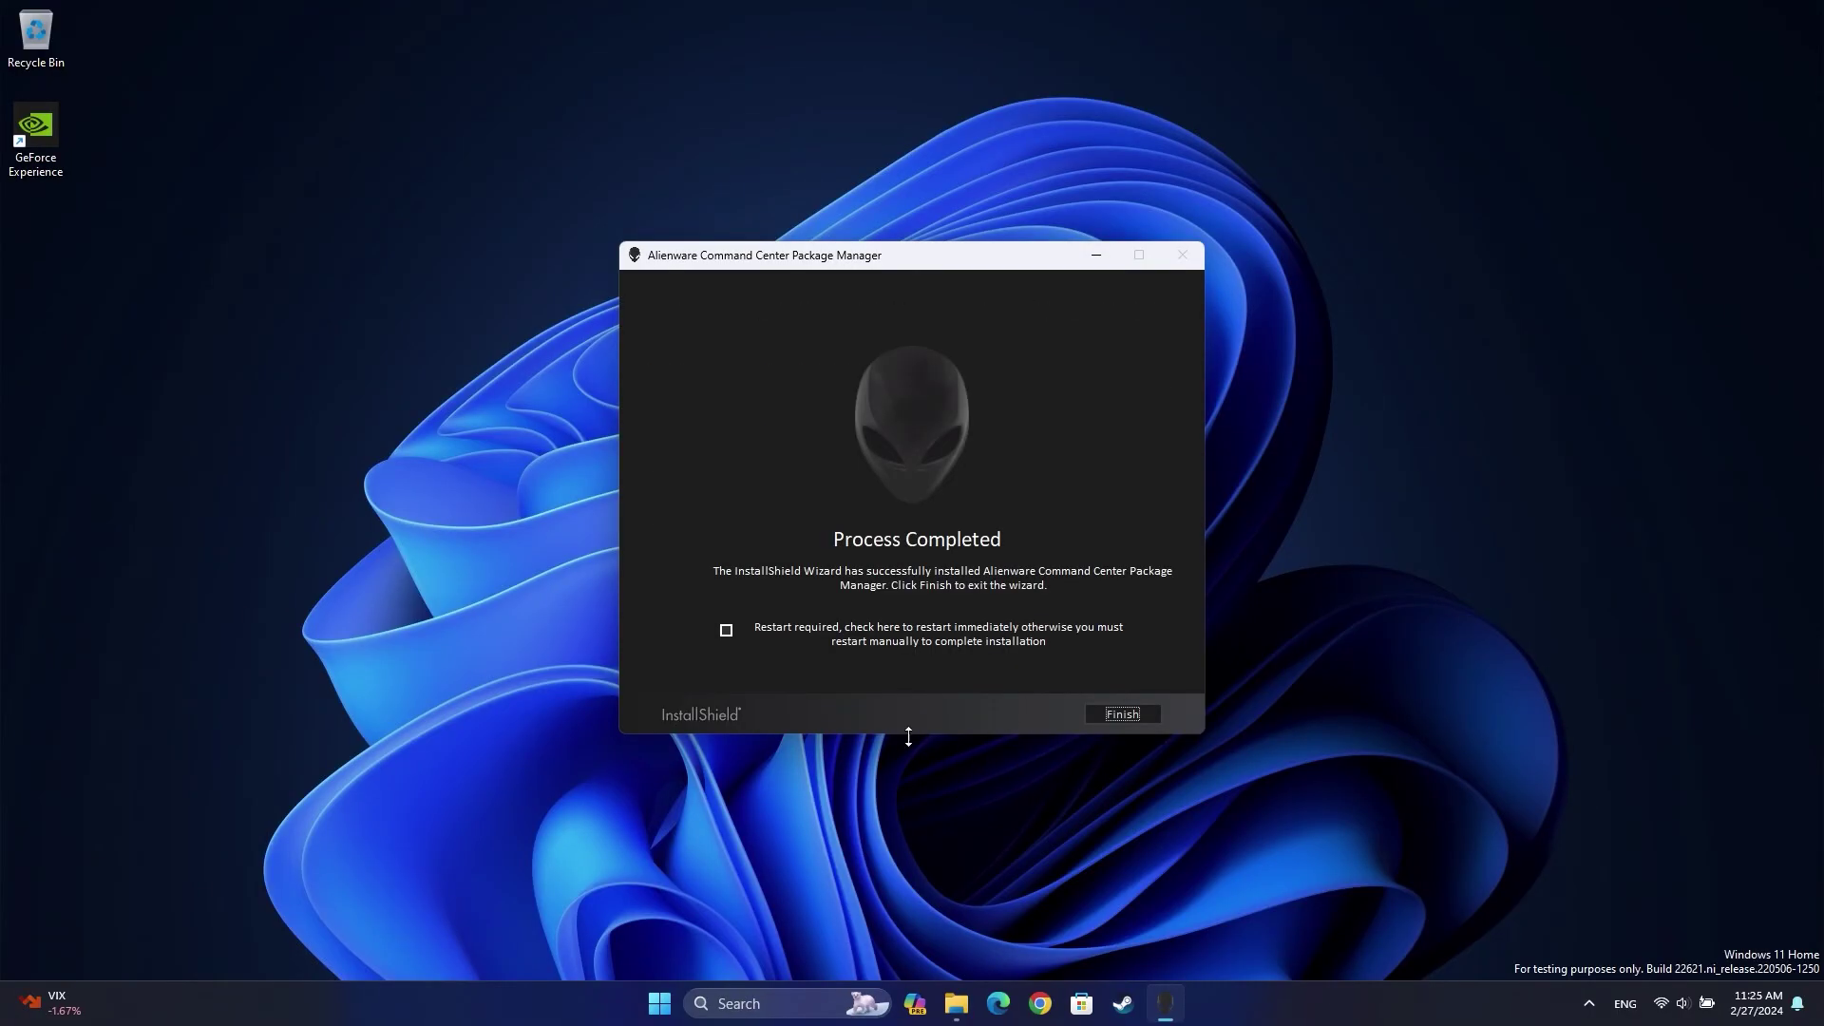
left_click(729, 628)
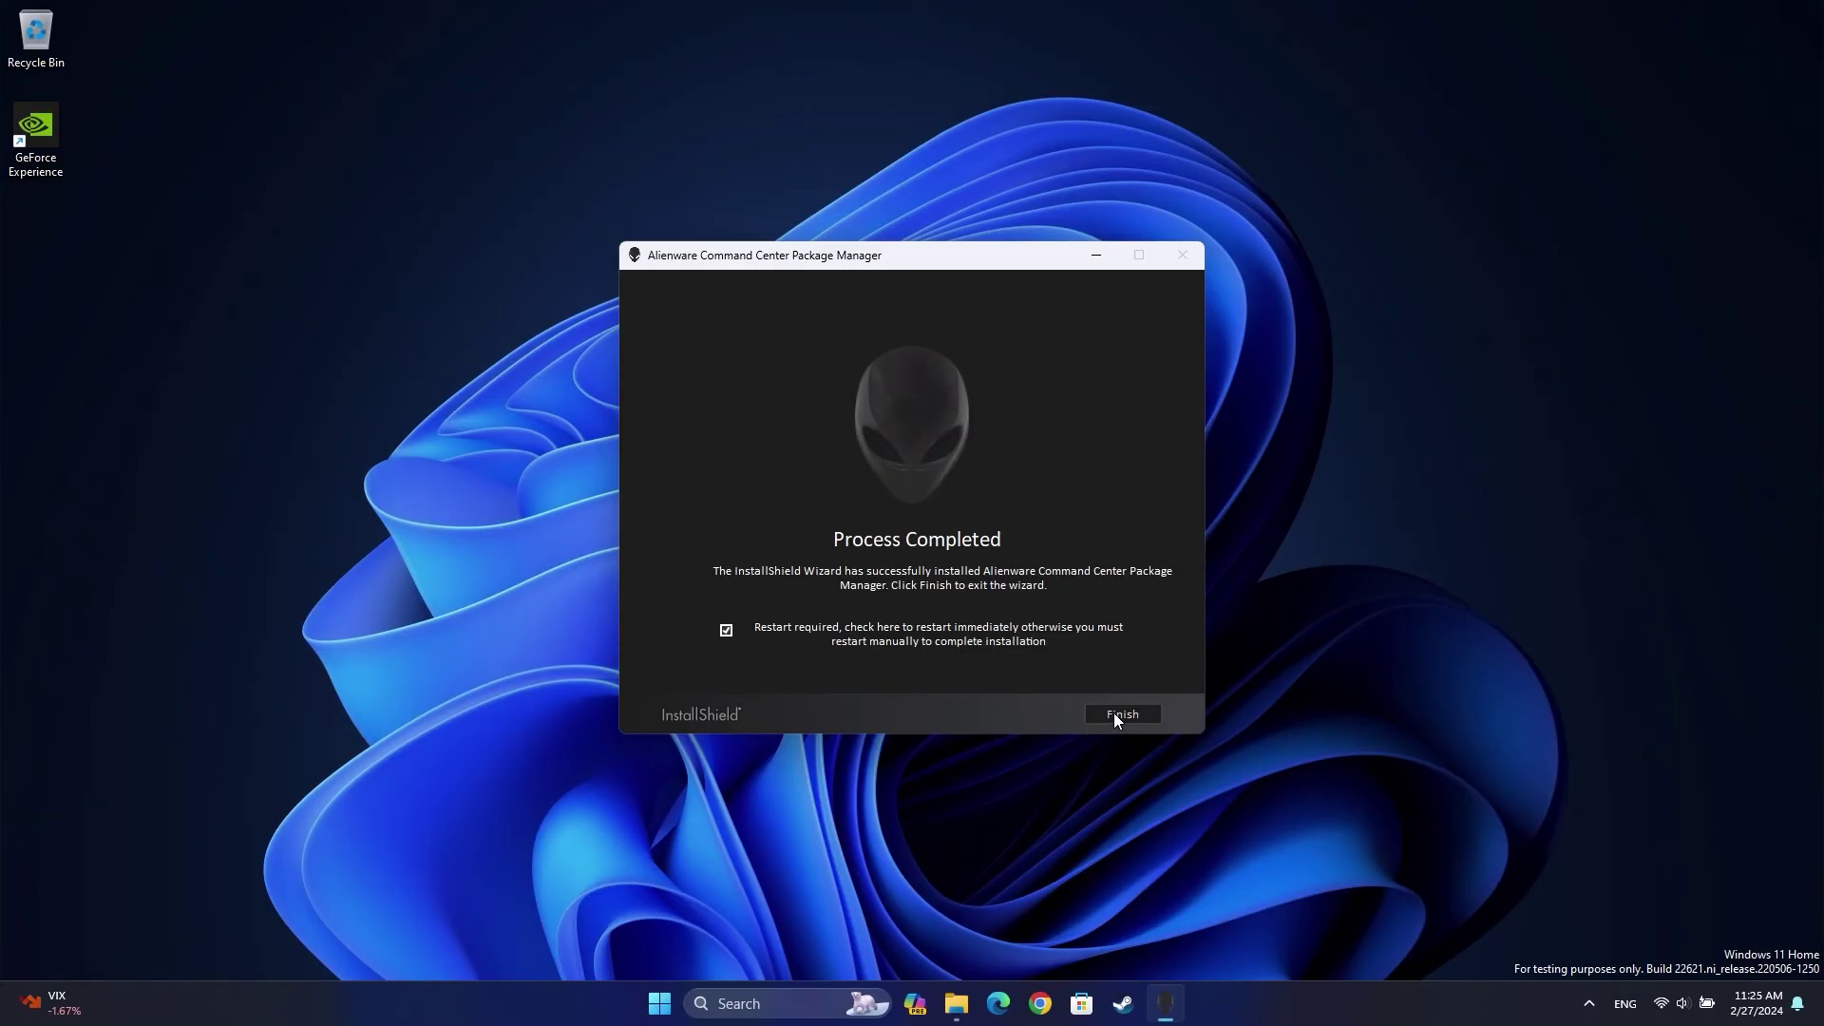